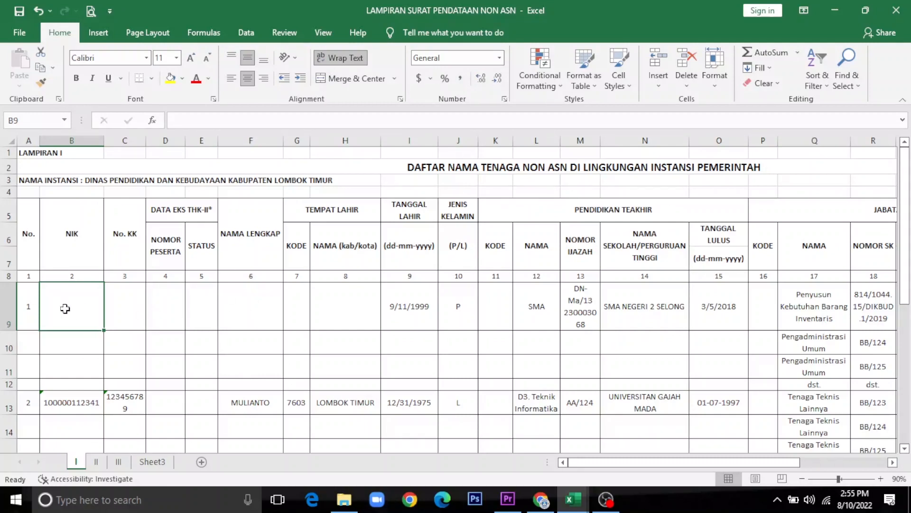
Step: Select the NAMA INSTANSI line in A3 and clear the old agency name
left_click(125, 298)
left_click(60, 301)
left_click(27, 181)
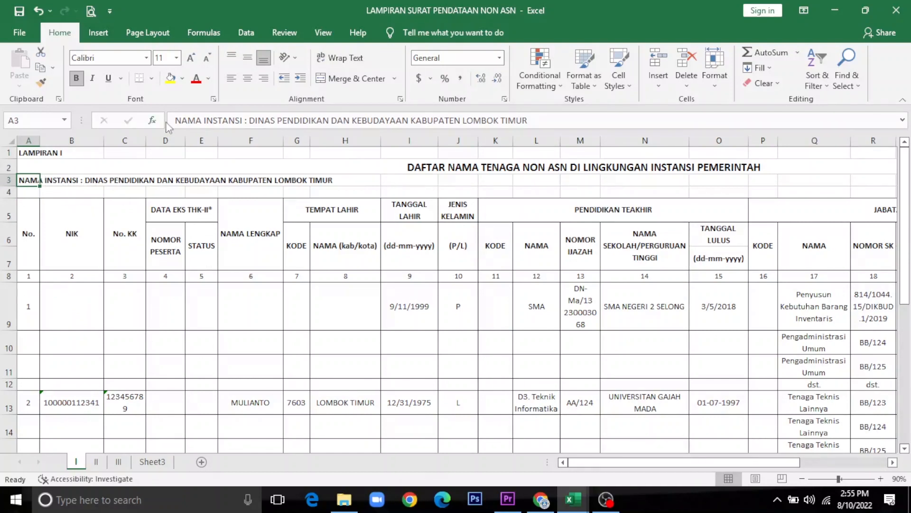
left_click(267, 121)
left_click_drag(267, 121, 433, 141)
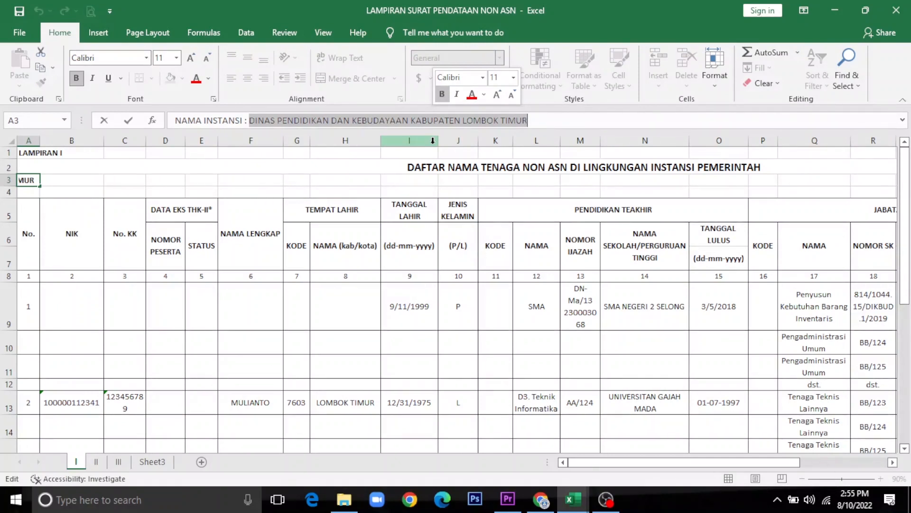
type("DIN")
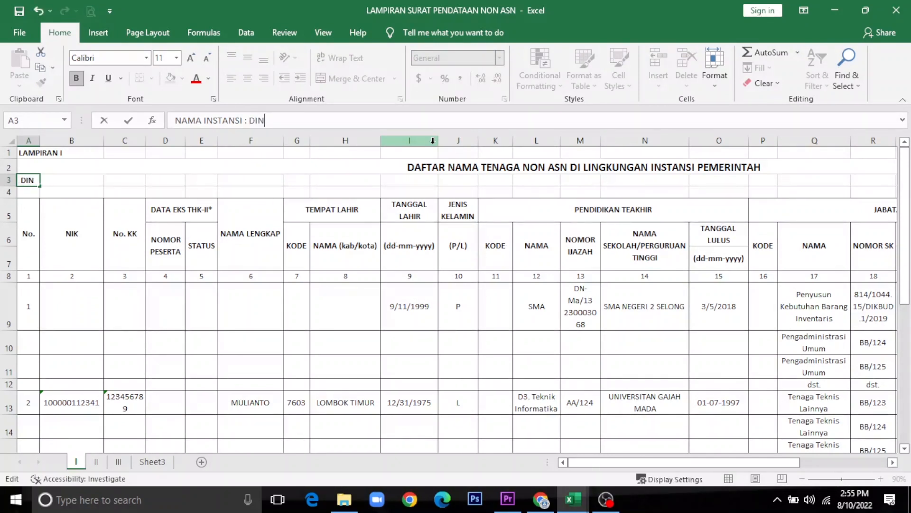
key("BackSpace")
key("BackSpace")
key("BackSpace")
left_click(56, 215)
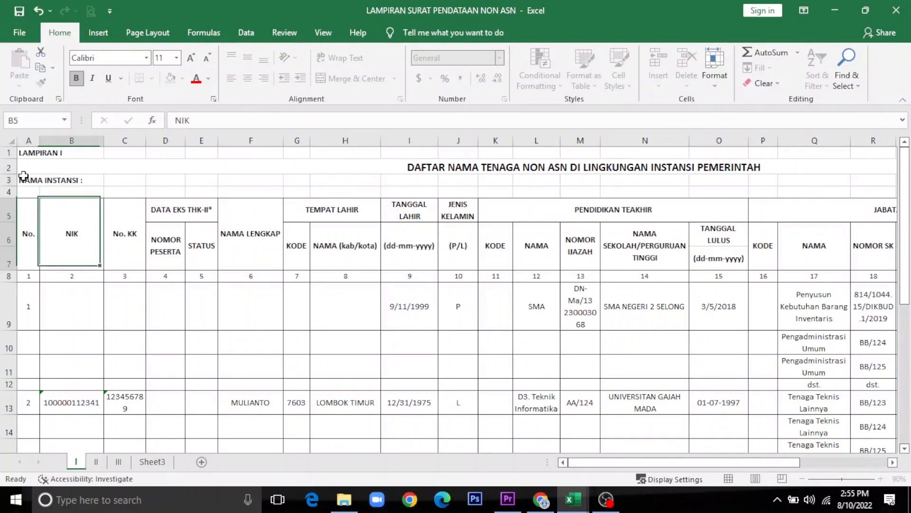
Step: Type 'UPT DINAS DIKBUD KECAMATAN SELONG' after the colon and confirm the agency line
left_click(23, 176)
left_click(255, 117)
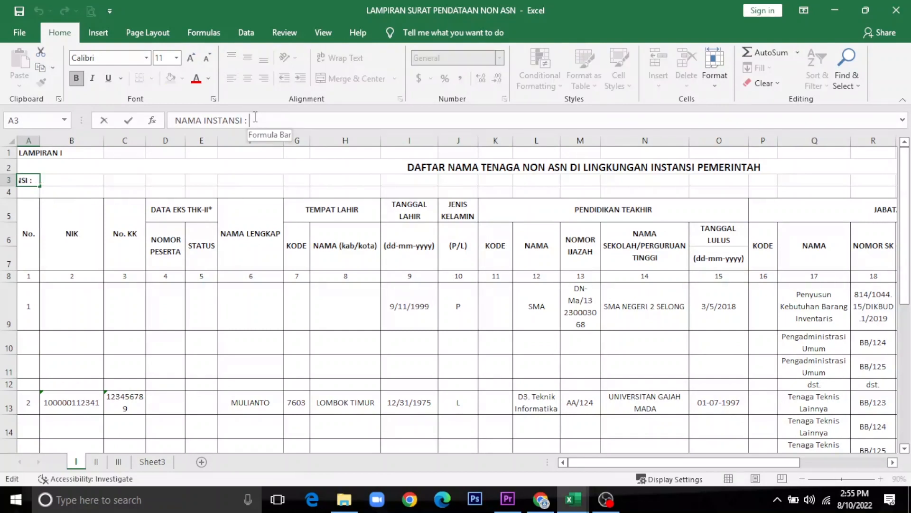
type("DINAS")
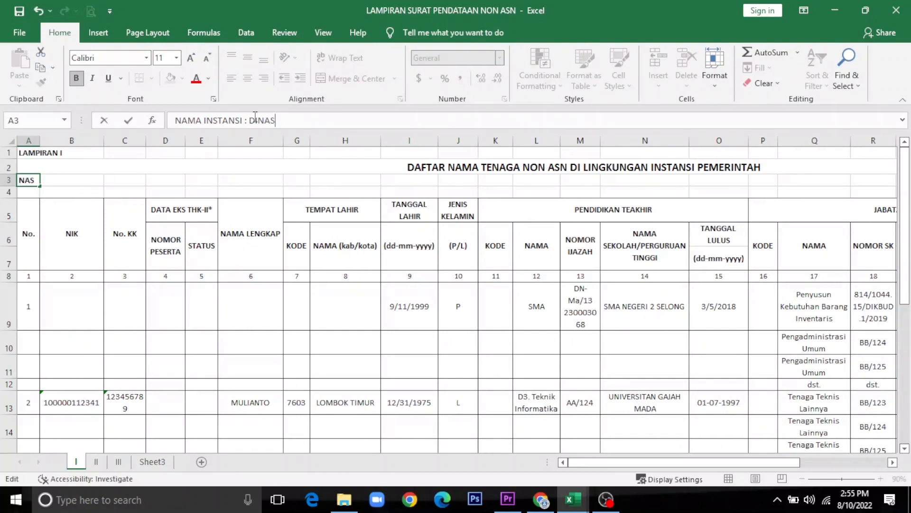
key("BackSpace")
key("BackSpace")
key("BackSpace")
key("BackSpace")
key("BackSpace")
key("BackSpace")
type("UPTD")
type(" DIN")
key("BackSpace")
key("BackSpace")
key("BackSpace")
key("BackSpace")
key("BackSpace")
type("DINAS DIKB")
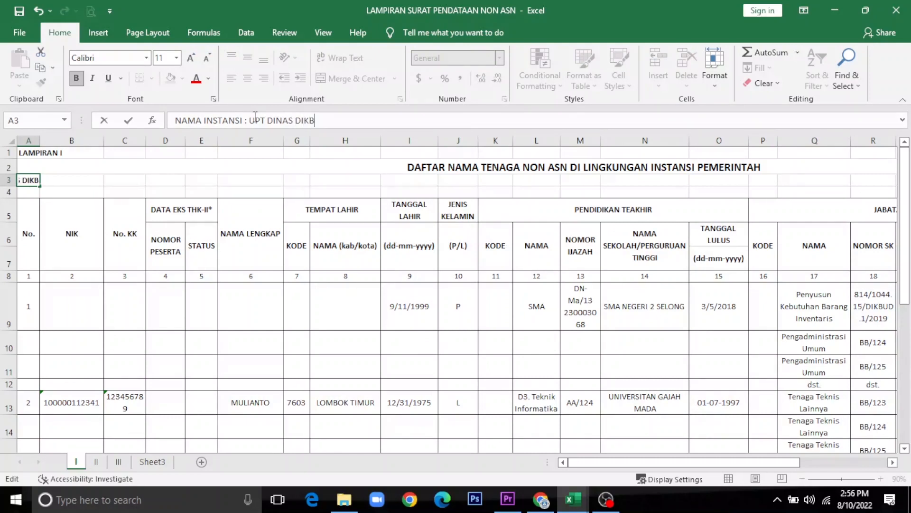
type("UD KECAMATAN SELONG")
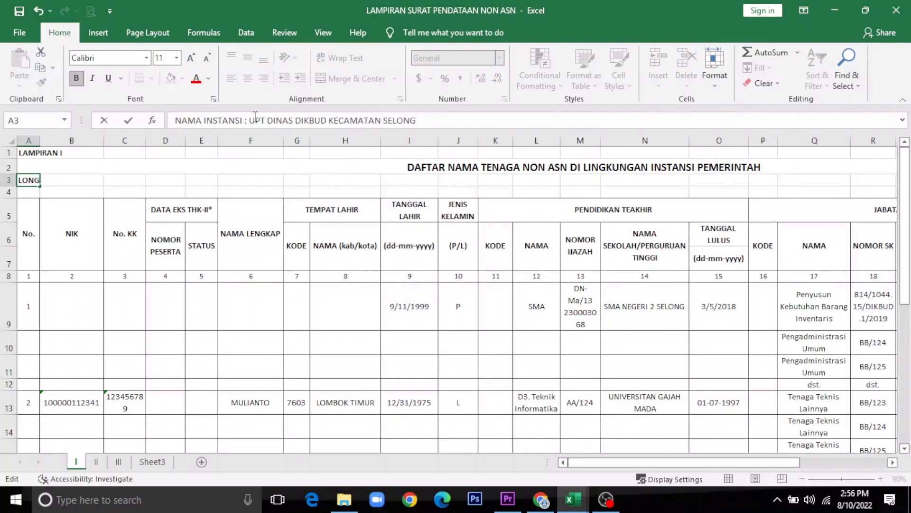
key("Return")
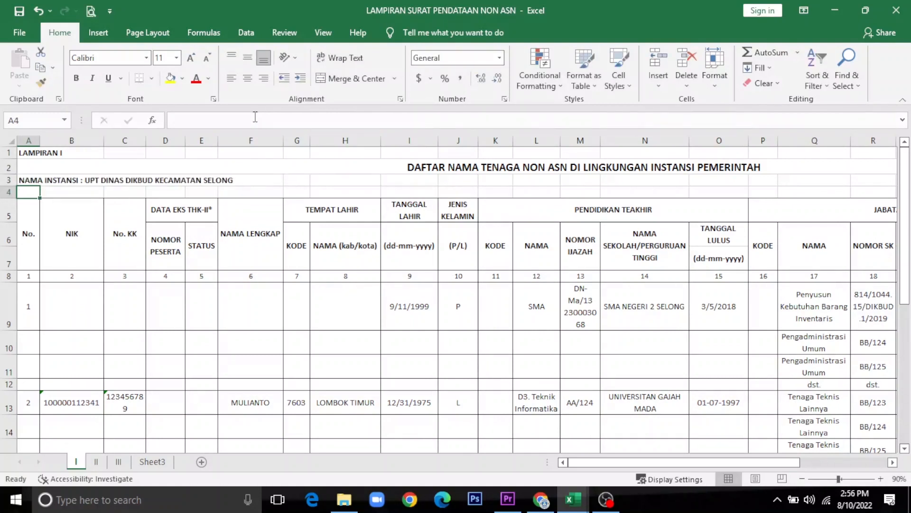
left_click(34, 240)
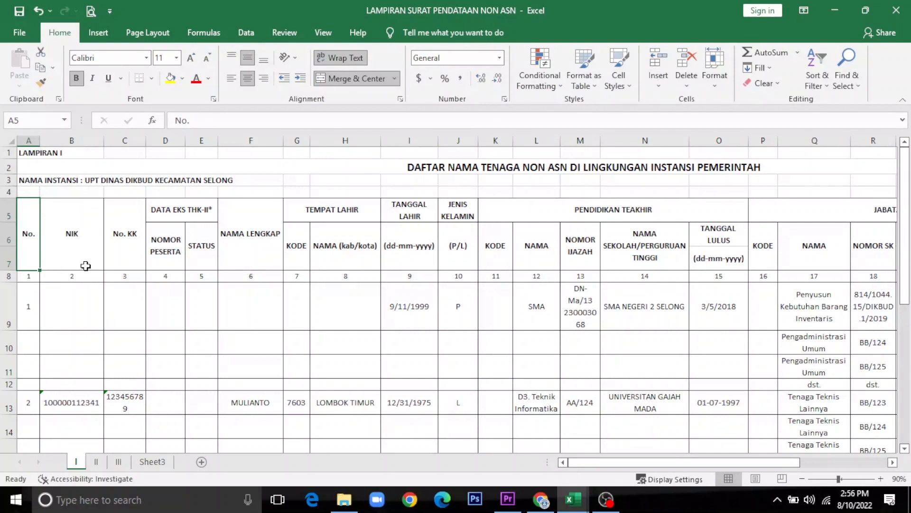
Step: Enter the first employee's NIK in B9 and family card number in C9
left_click(78, 238)
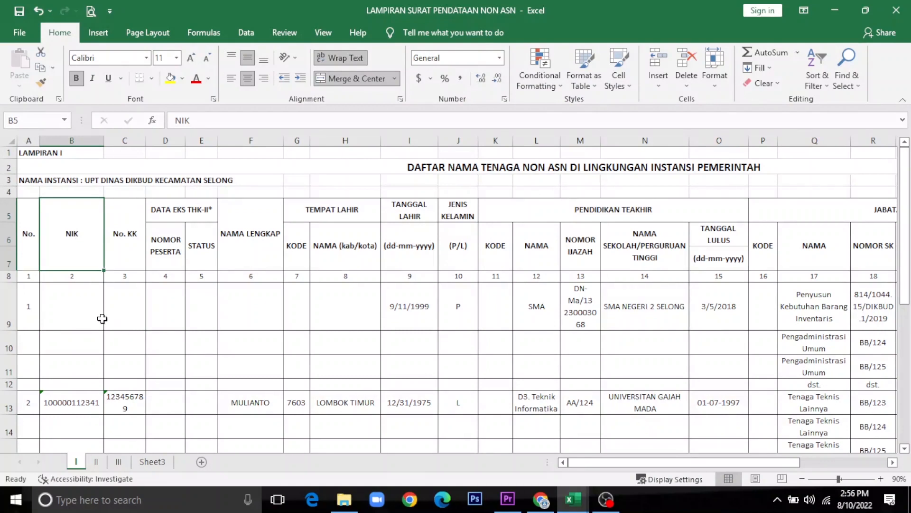
left_click(75, 310)
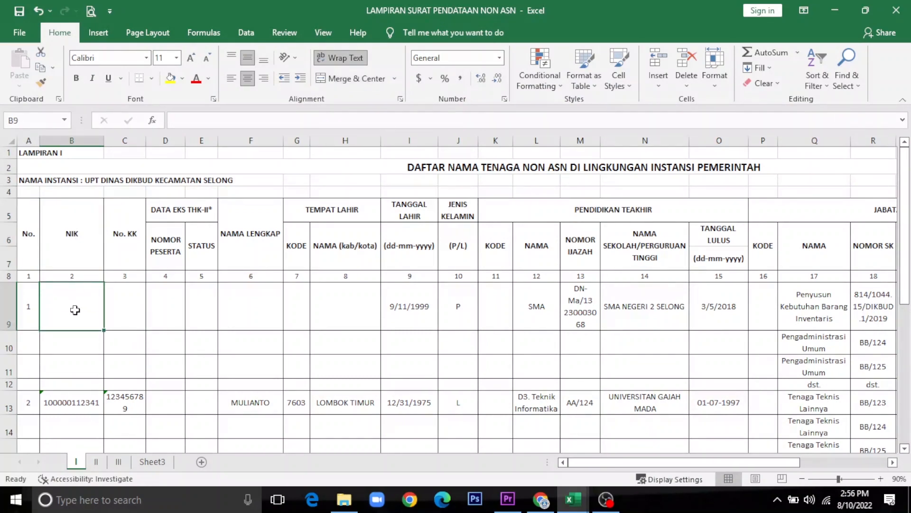
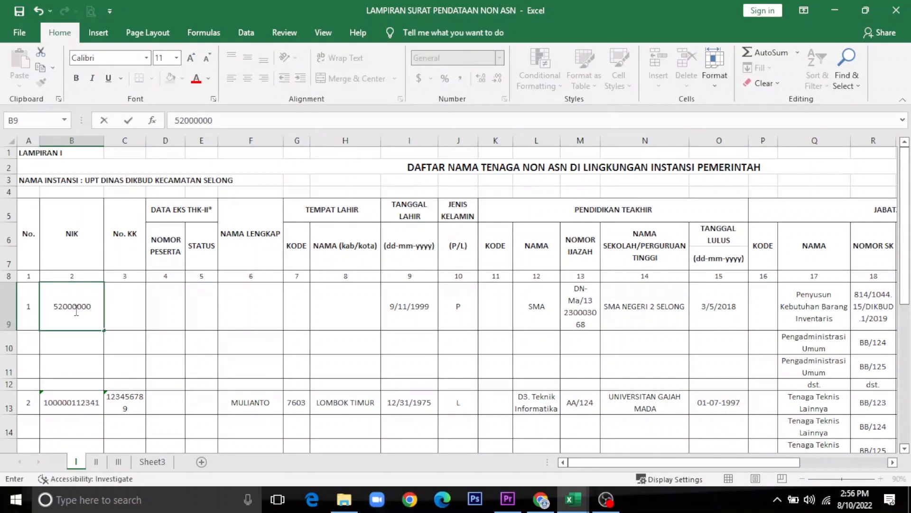
left_click(129, 306)
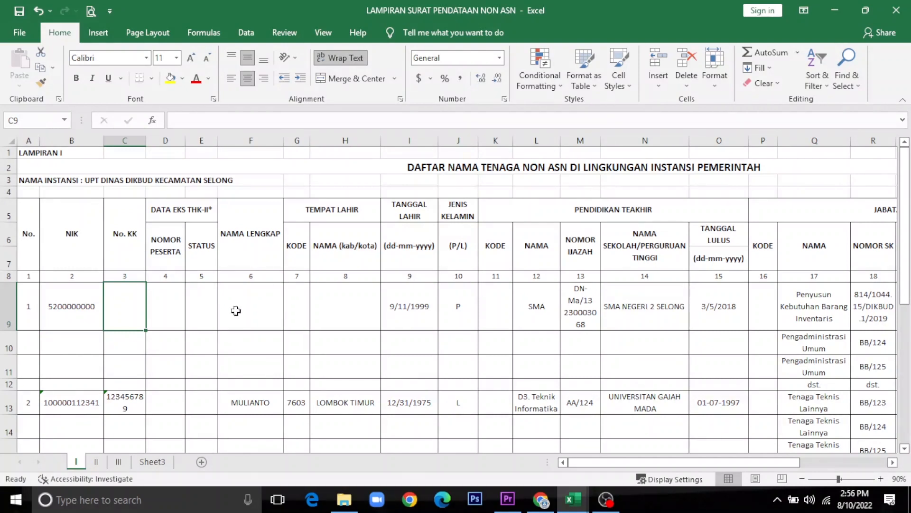
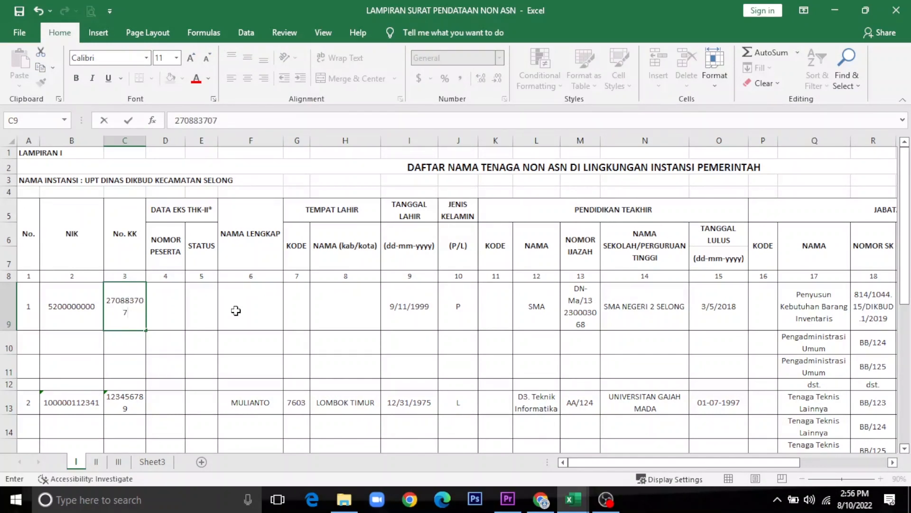
left_click(161, 313)
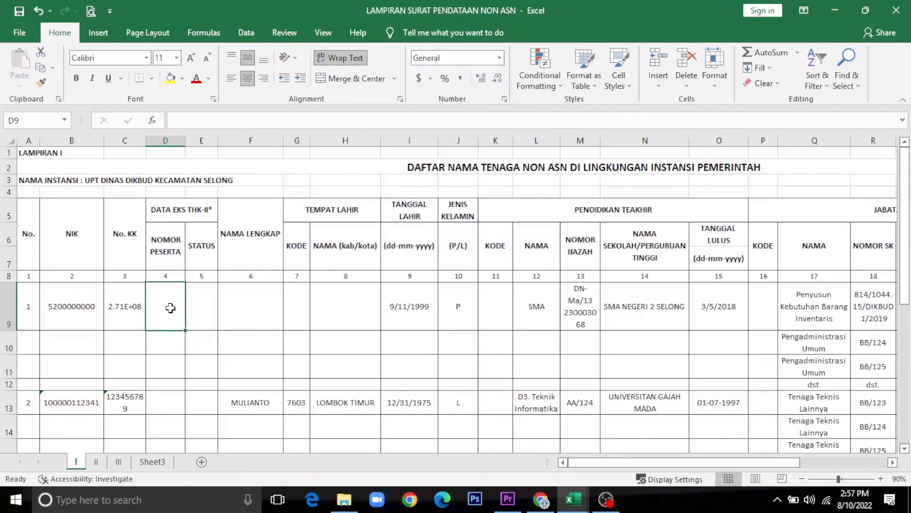
key("Down")
key("Up")
key("Up")
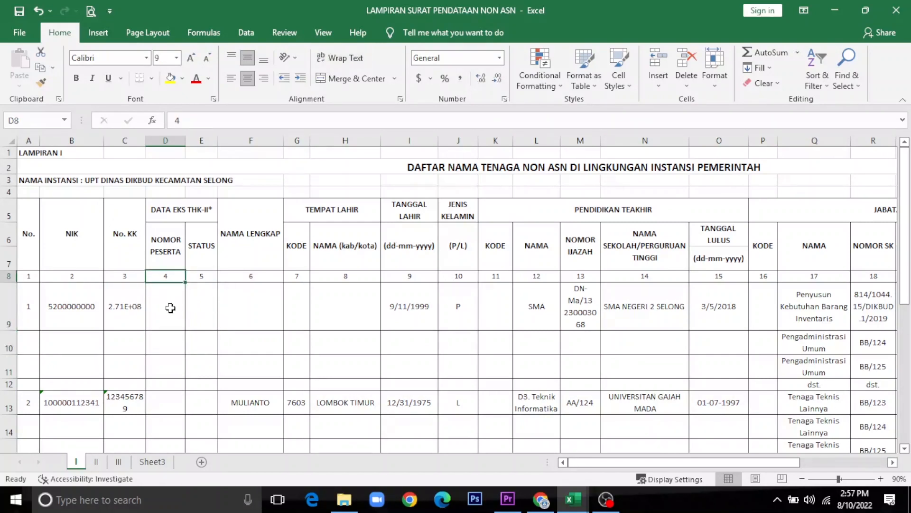
key("Up")
key("Down")
key("Up")
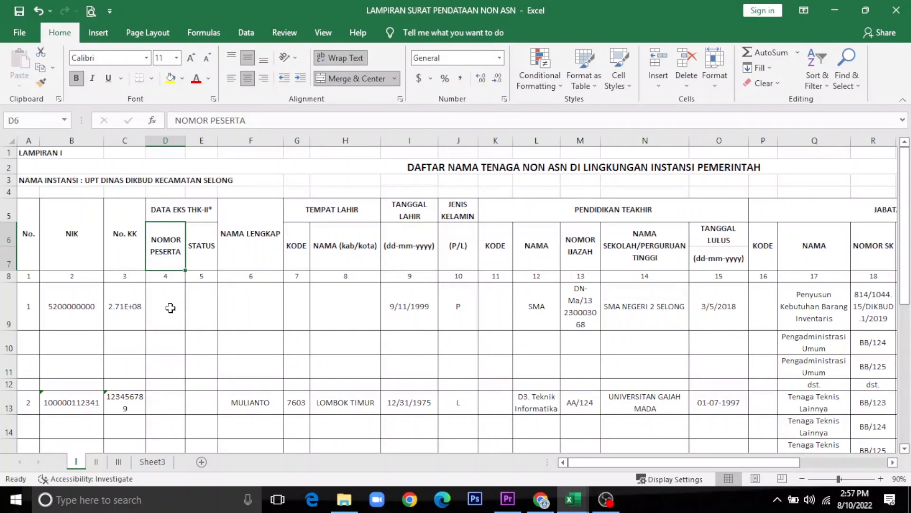
key("Down")
key("Down")
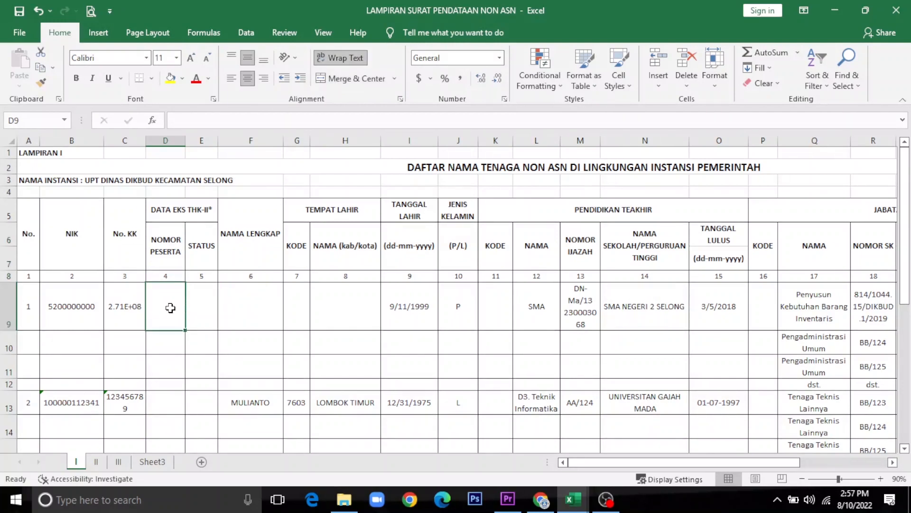
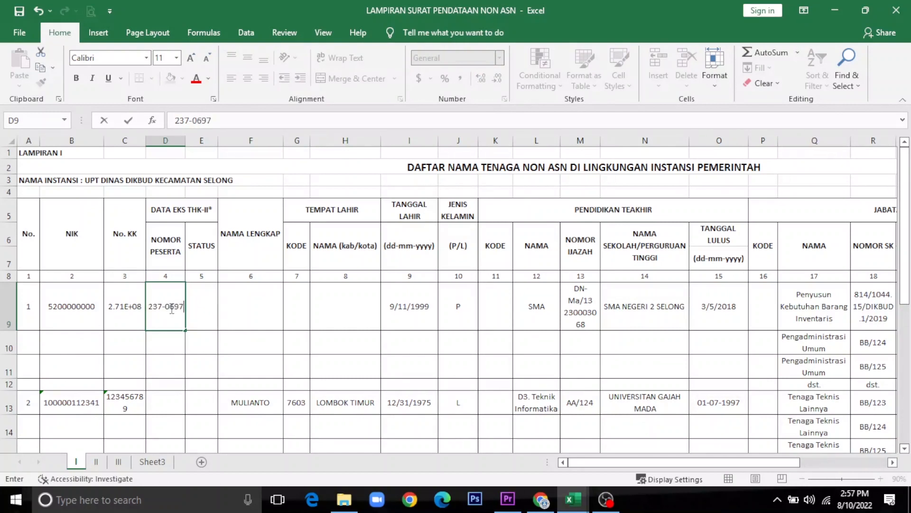
key("Tab")
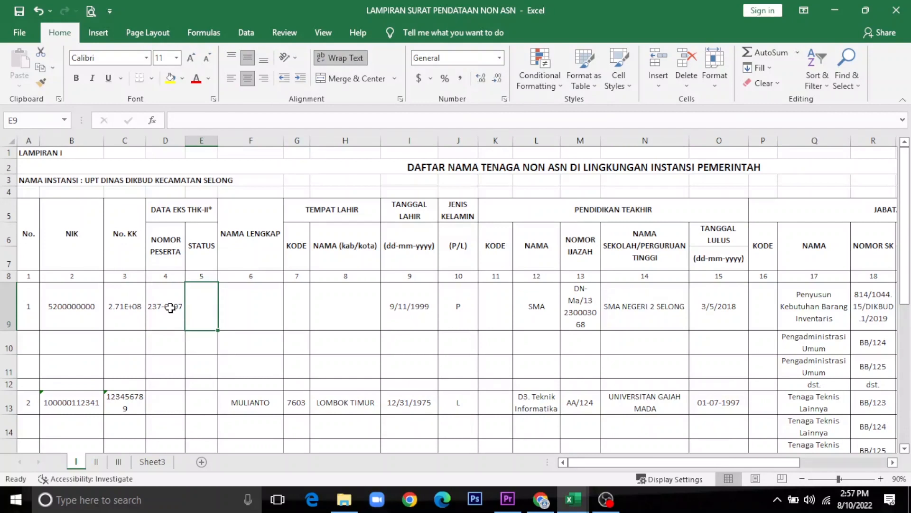
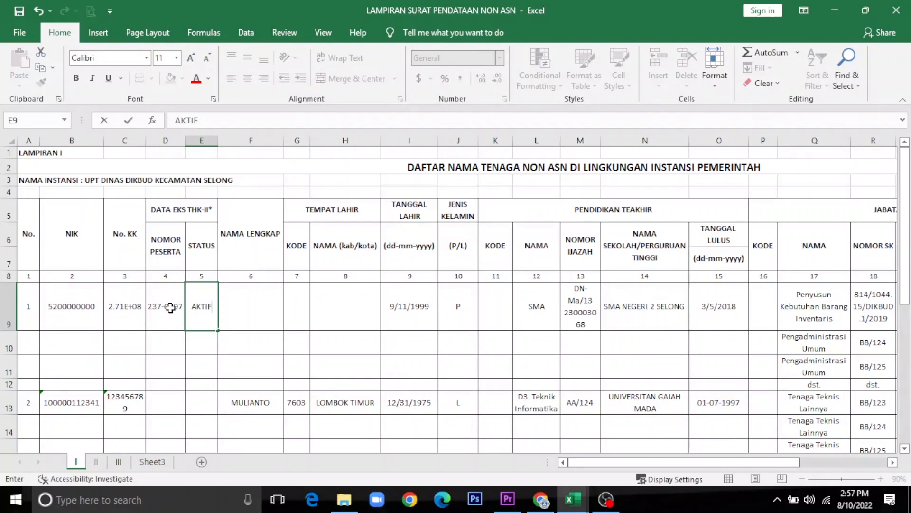
key("Tab")
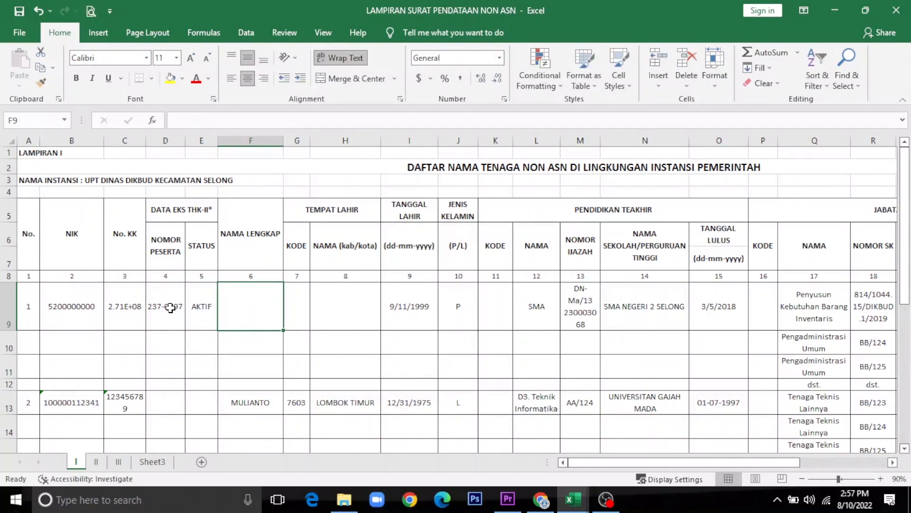
key("Left")
key("Right")
key("Up")
key("Up")
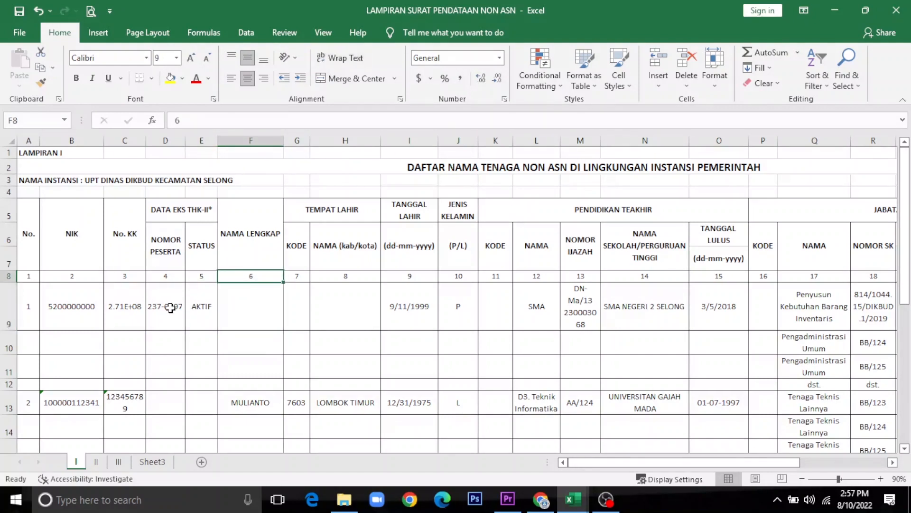
key("Down")
key("Down")
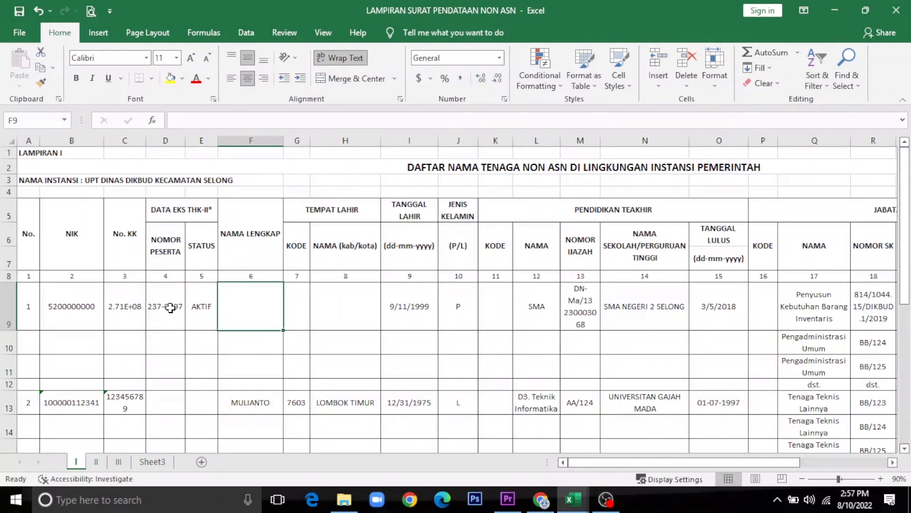
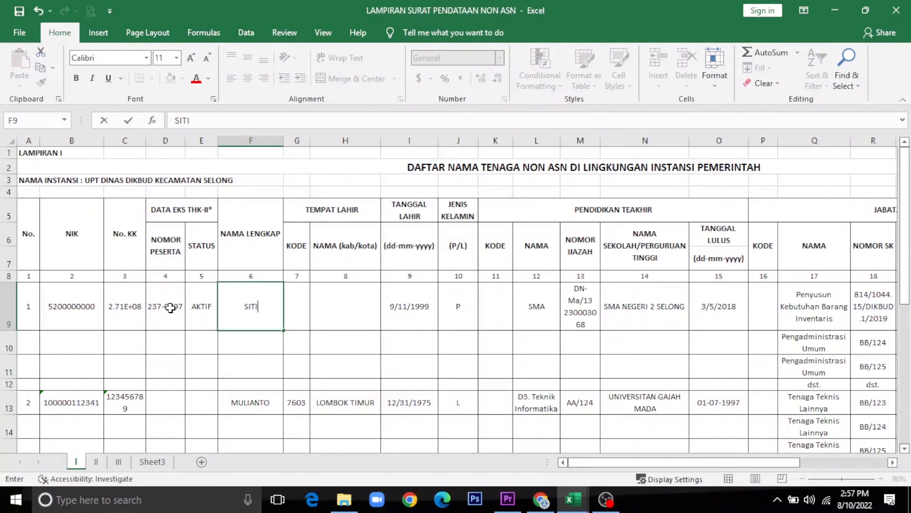
key("Tab")
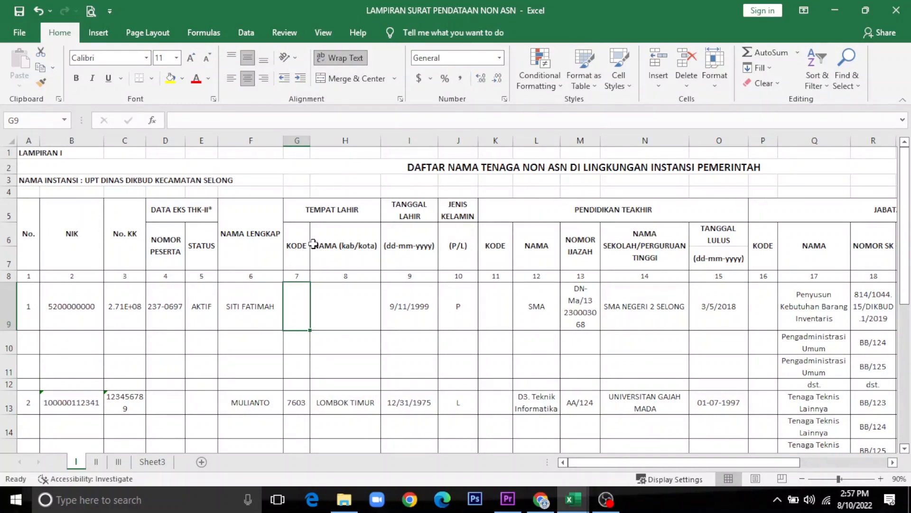
left_click(333, 249)
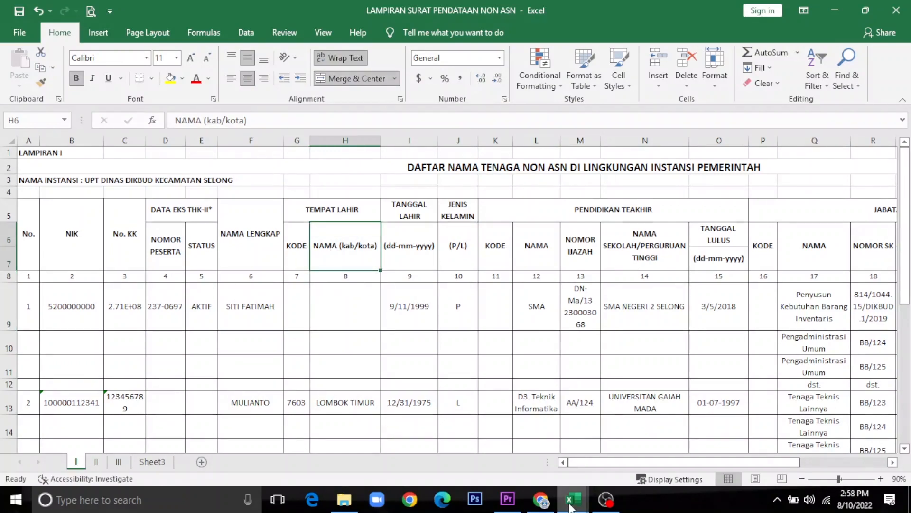
mouse_move(571, 507)
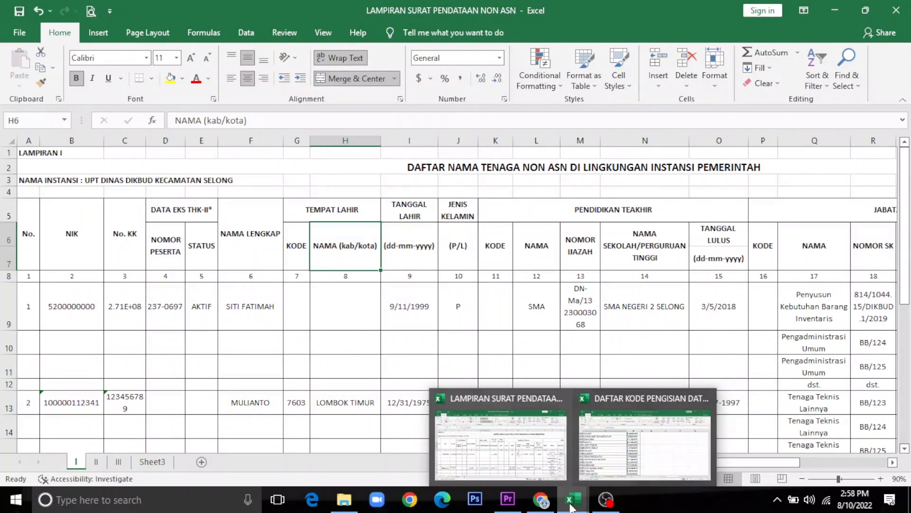
left_click(296, 246)
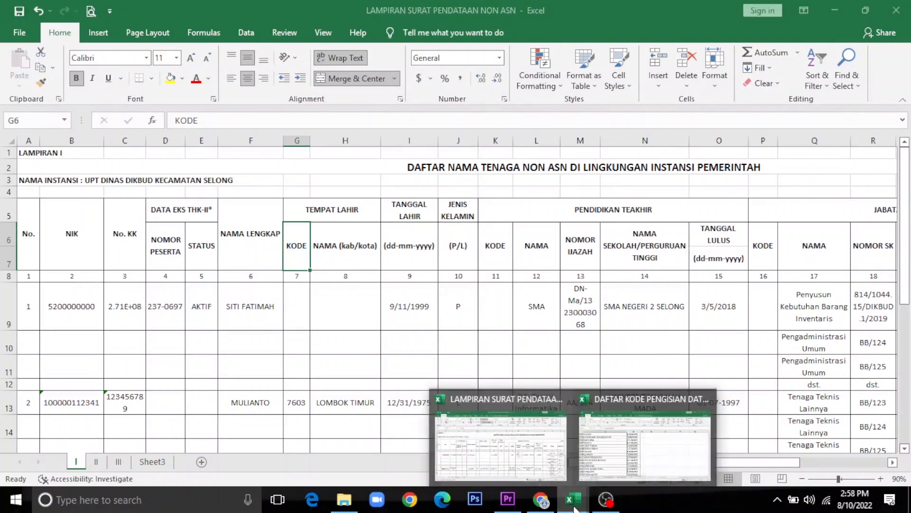
Step: In the DAFTAR KODE workbook, search the district list for LOMBOK TIMUR
left_click(597, 479)
left_click(245, 311)
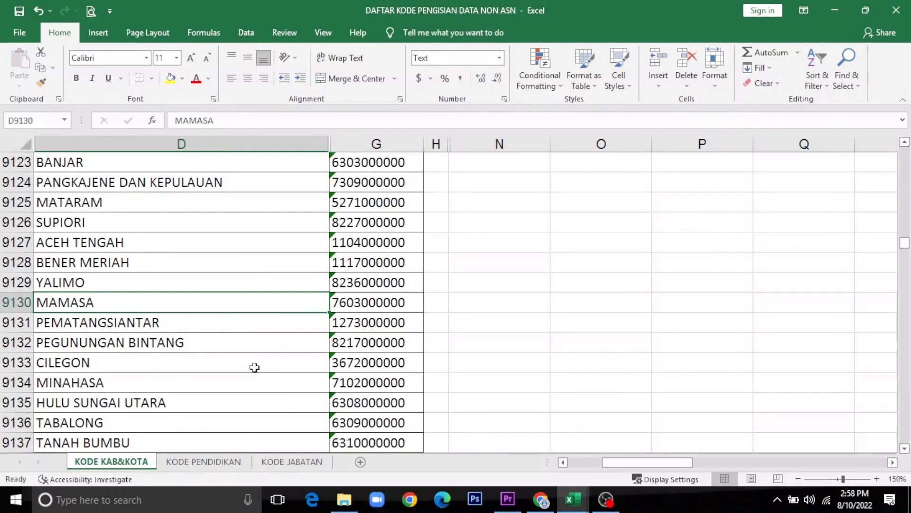
key("ctrl+f")
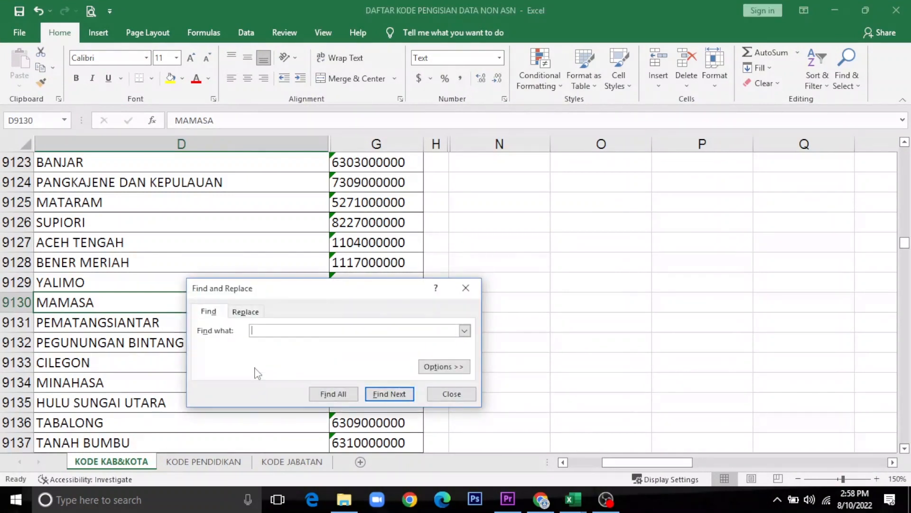
type("LOMBOK TIMUR")
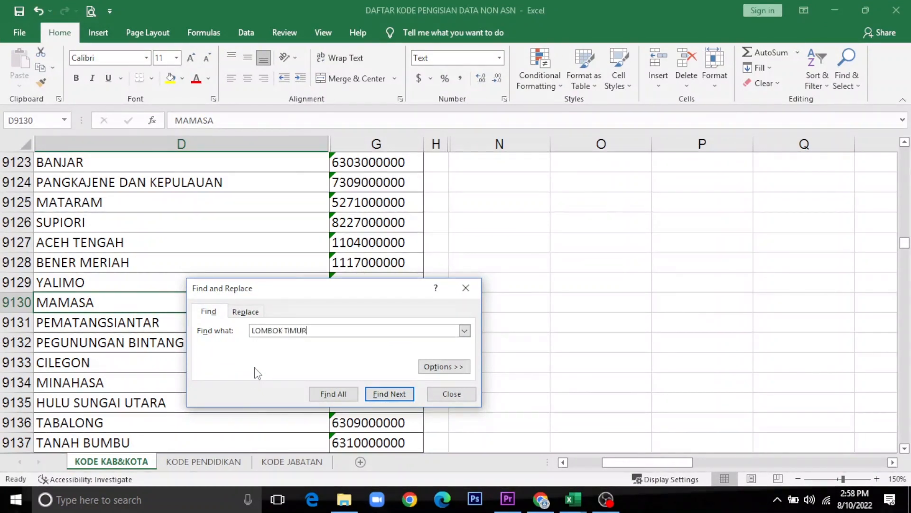
key("Return")
key("Escape")
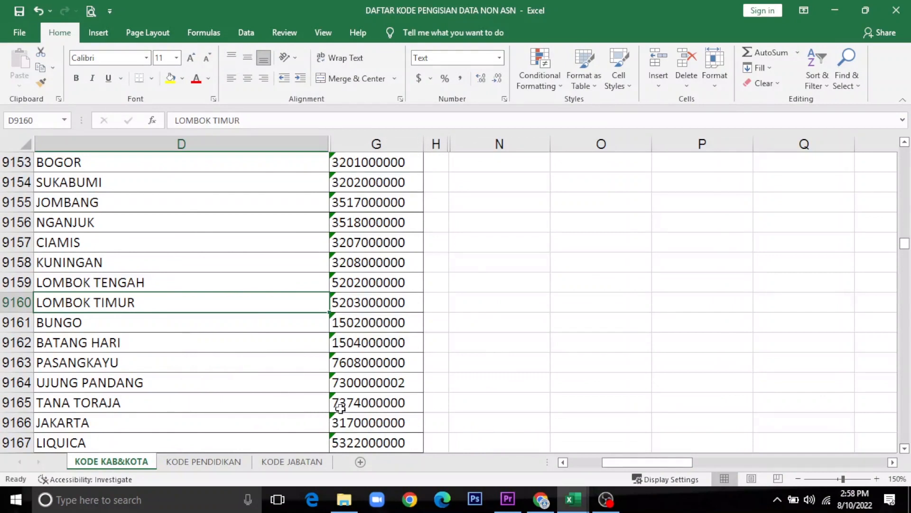
left_click(362, 302)
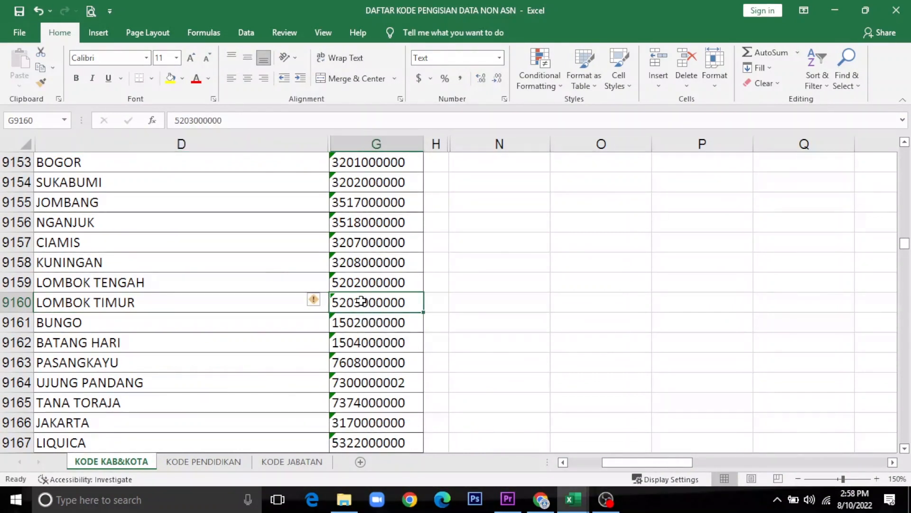
key("ctrl+c")
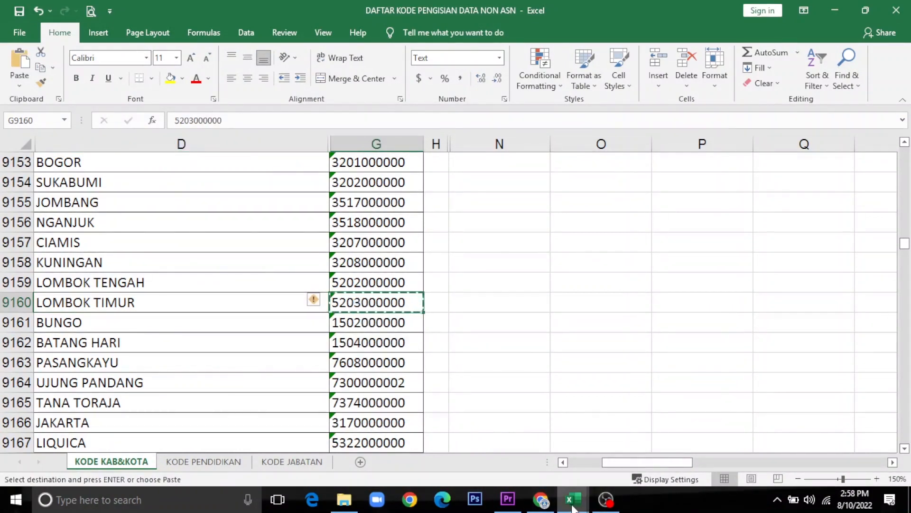
mouse_move(573, 506)
left_click(525, 451)
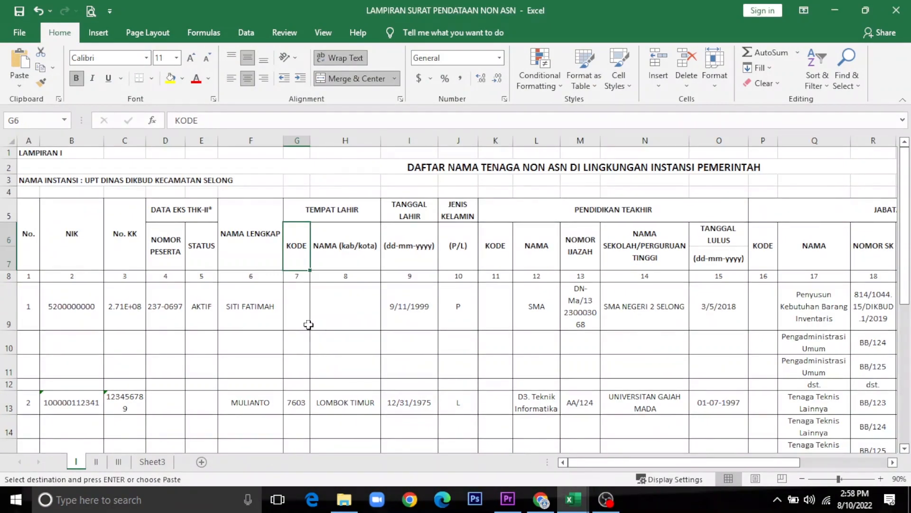
left_click(298, 312)
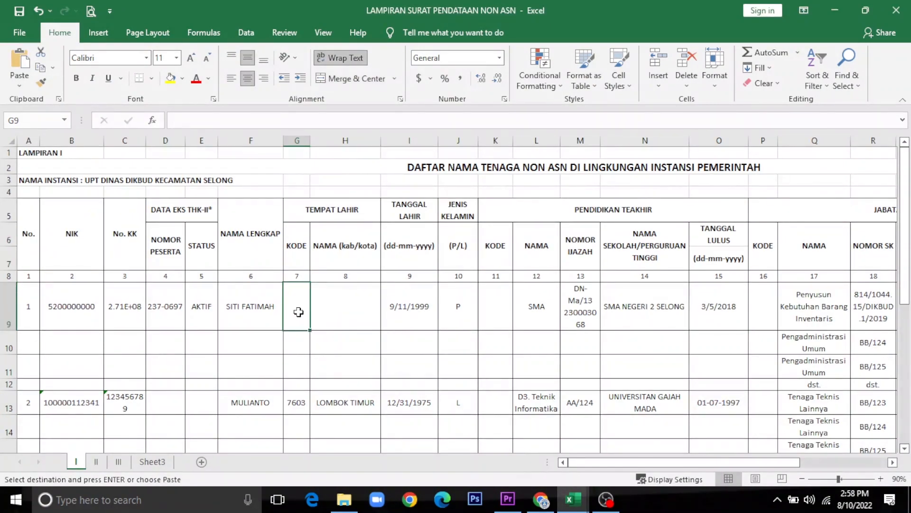
key("Return")
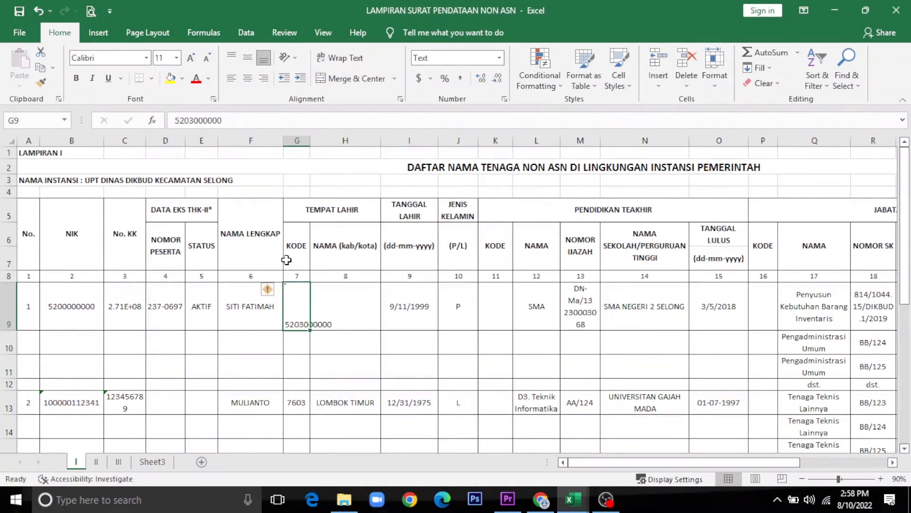
left_click(247, 76)
left_click(246, 58)
left_click(339, 57)
left_click(339, 297)
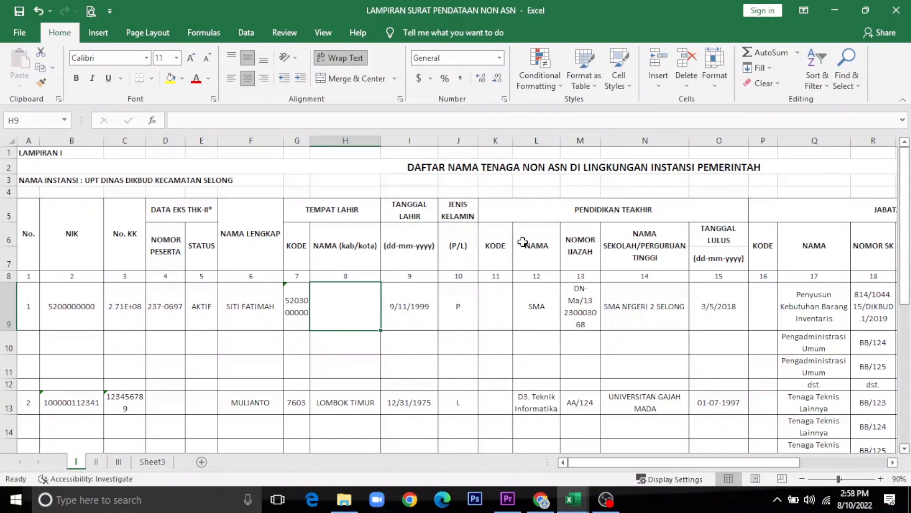
Step: Set the birthplace name in H9 to LOMBOK TIMUR via AutoComplete
type("LMBO")
key("BackSpace")
key("BackSpace")
key("BackSpace")
type("OMBOK TIMUR")
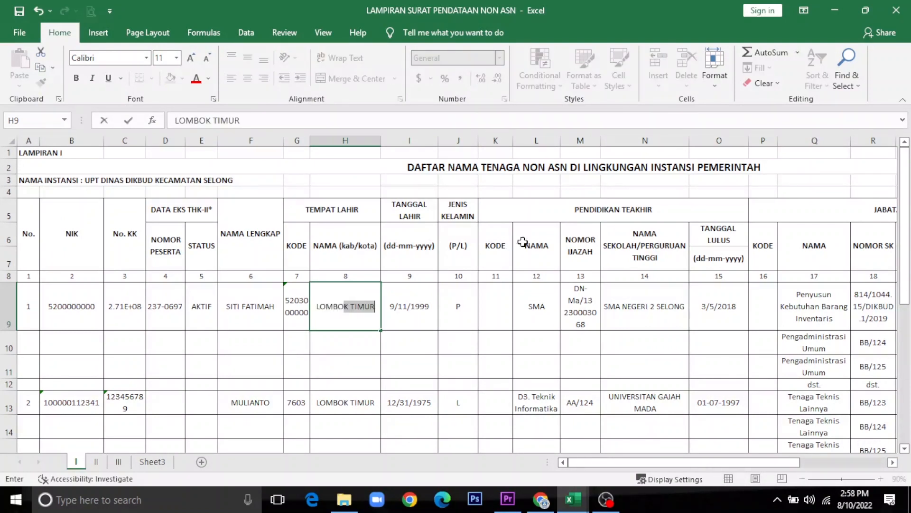
key("Tab")
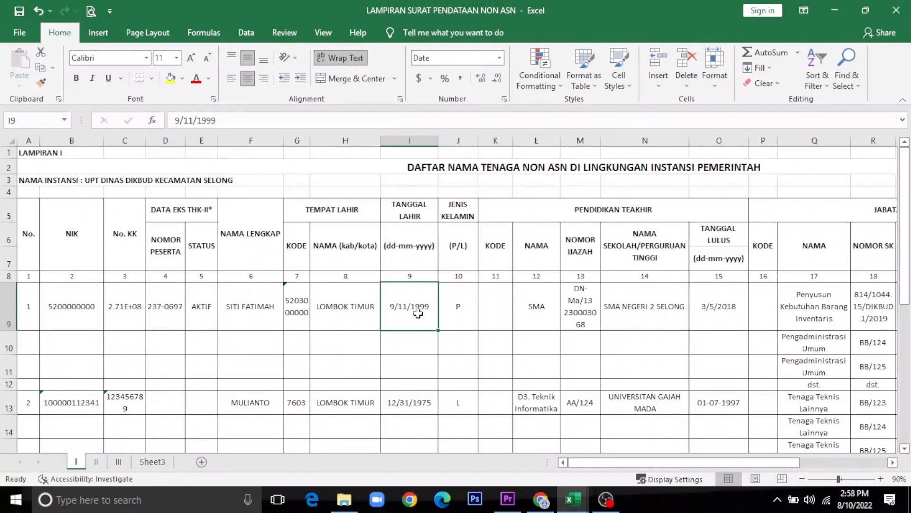
key("Tab")
Step: Change the birth date in I9 to 31/12/1987
left_click(412, 303)
type("9")
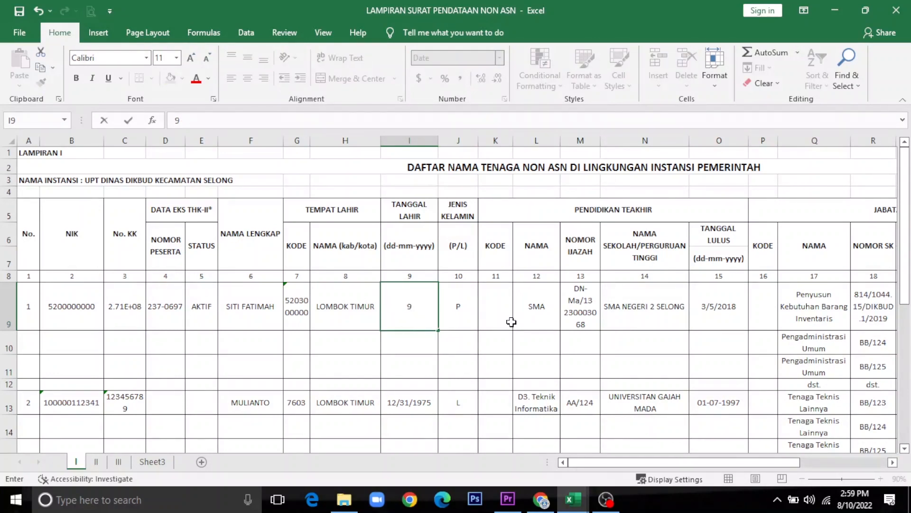
key("BackSpace")
type("3")
type("31")
type("/12")
type("/20")
key("BackSpace")
key("BackSpace")
type("1987")
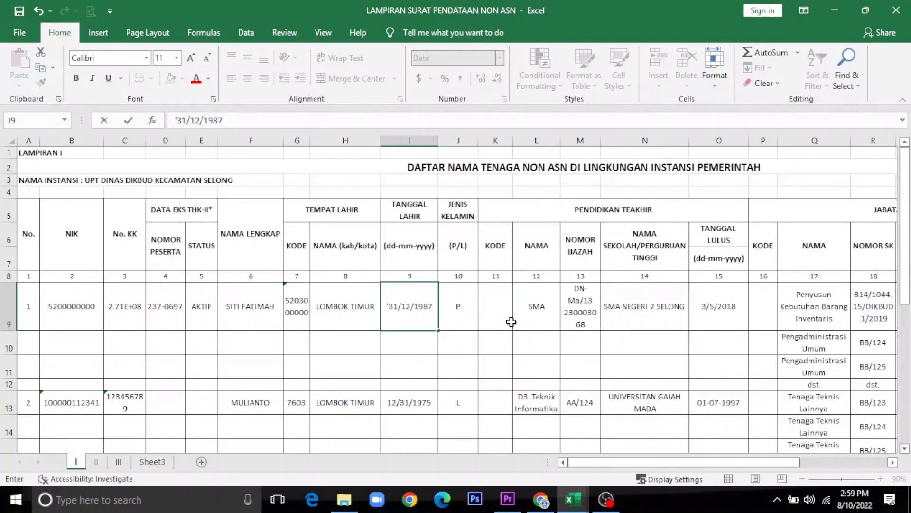
key("Tab")
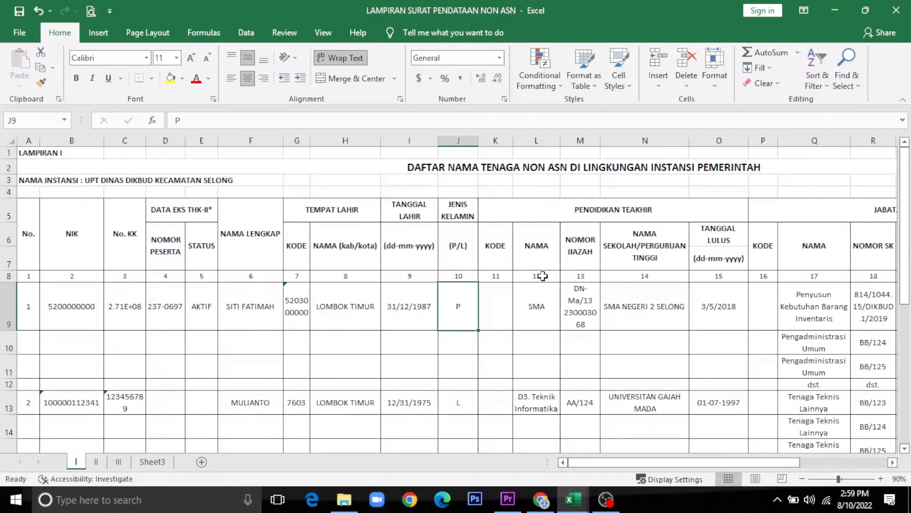
Step: Review gender P and the education Kode columns, then switch to the code-list workbook
key("Right")
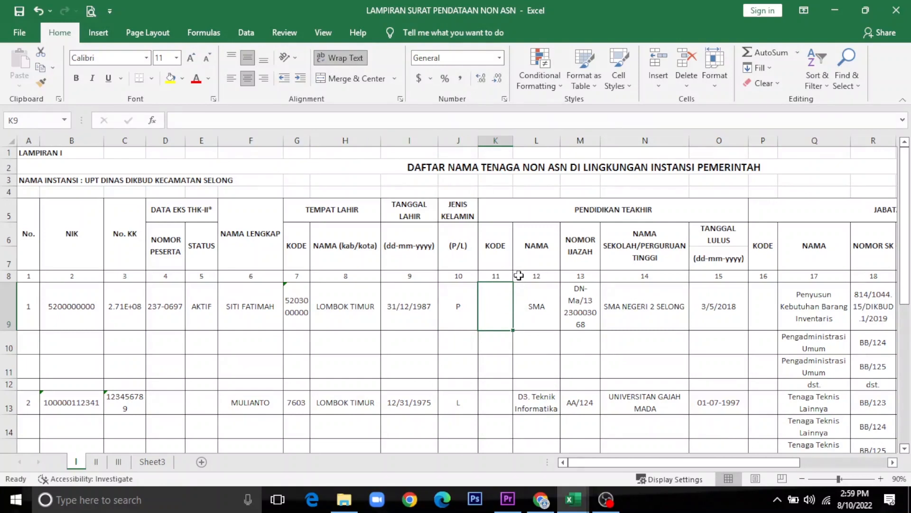
left_click(460, 303)
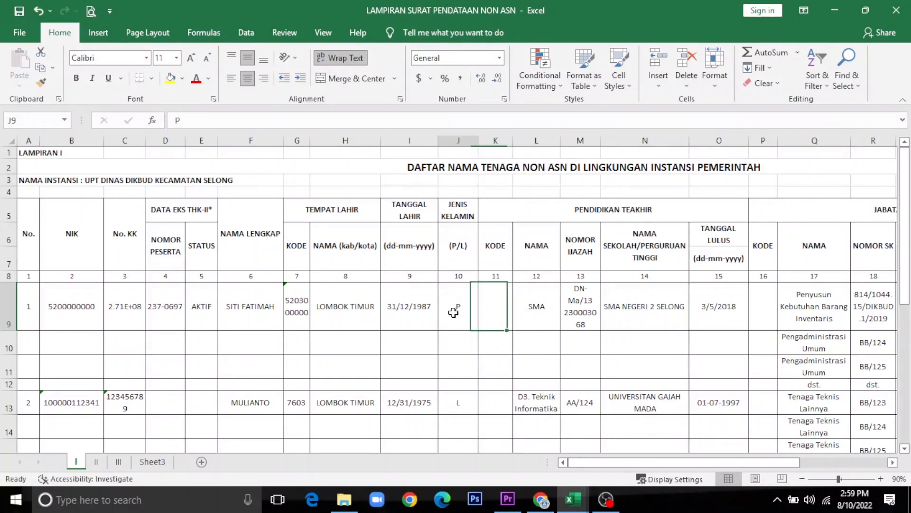
left_click(504, 303)
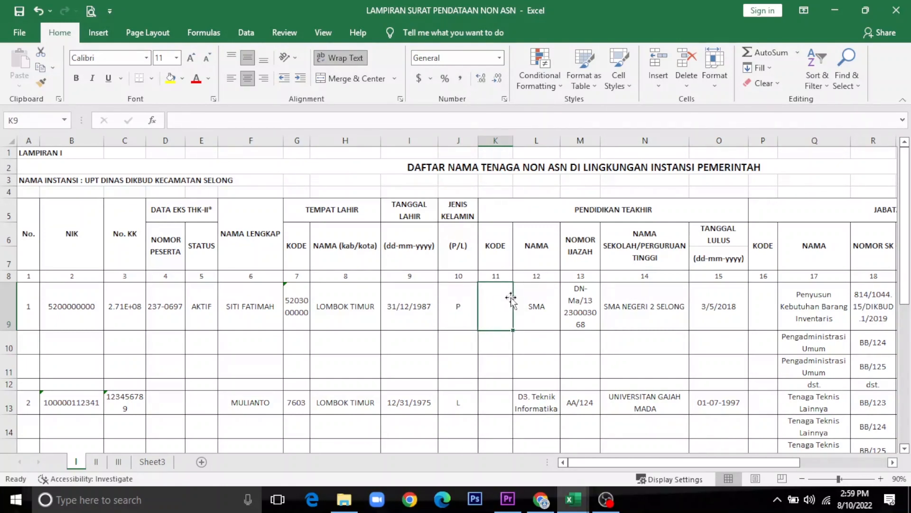
left_click(527, 212)
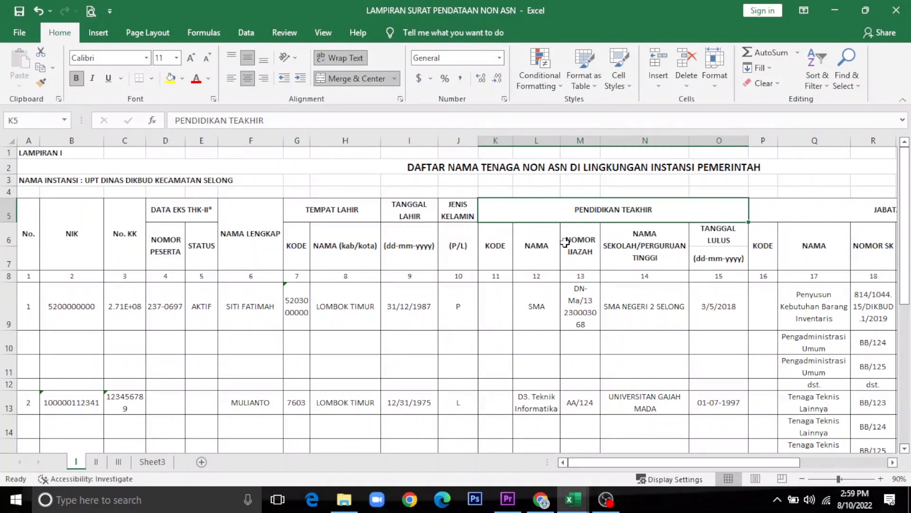
left_click(493, 256)
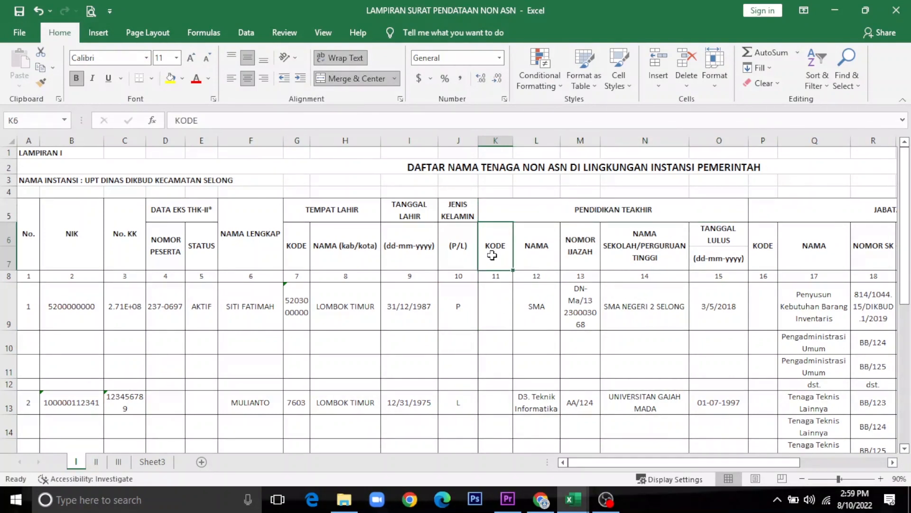
mouse_move(576, 508)
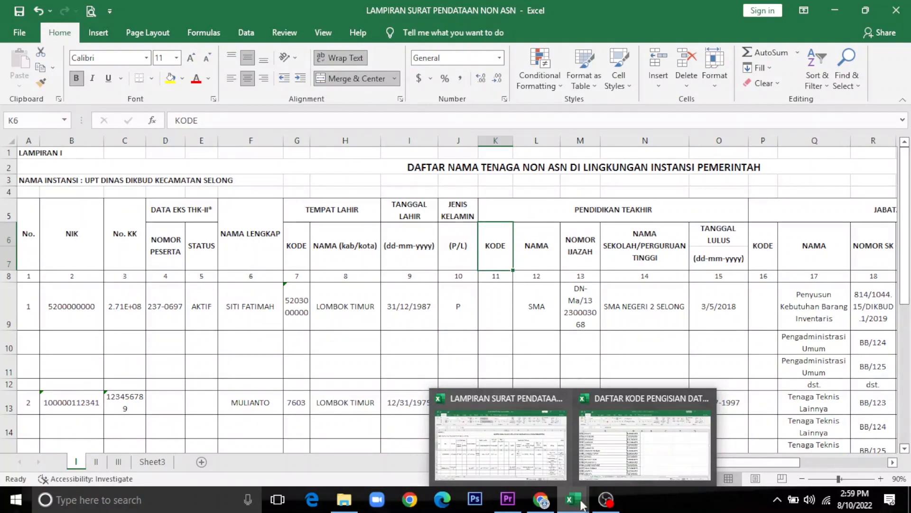
left_click(645, 441)
Step: Open the KODE PENDIDIKAN sheet and run a first search of the education list
left_click(230, 350)
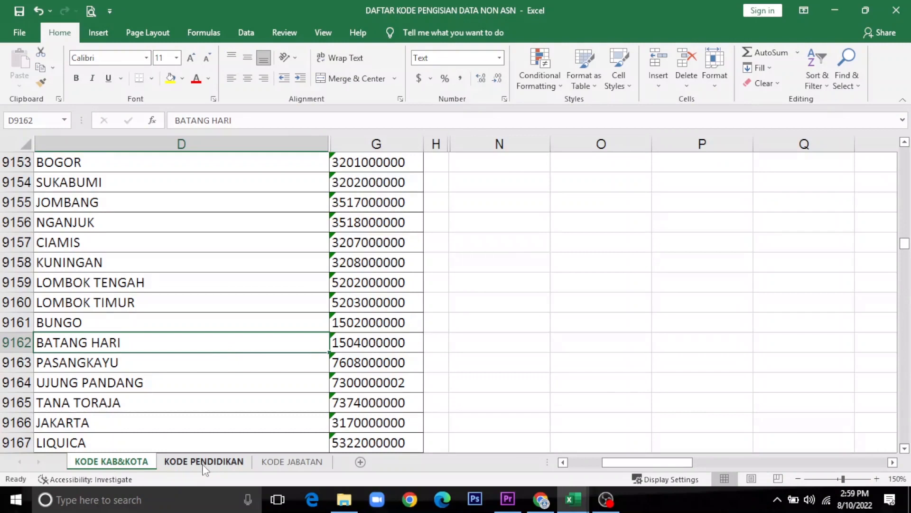
left_click(205, 463)
left_click(217, 340)
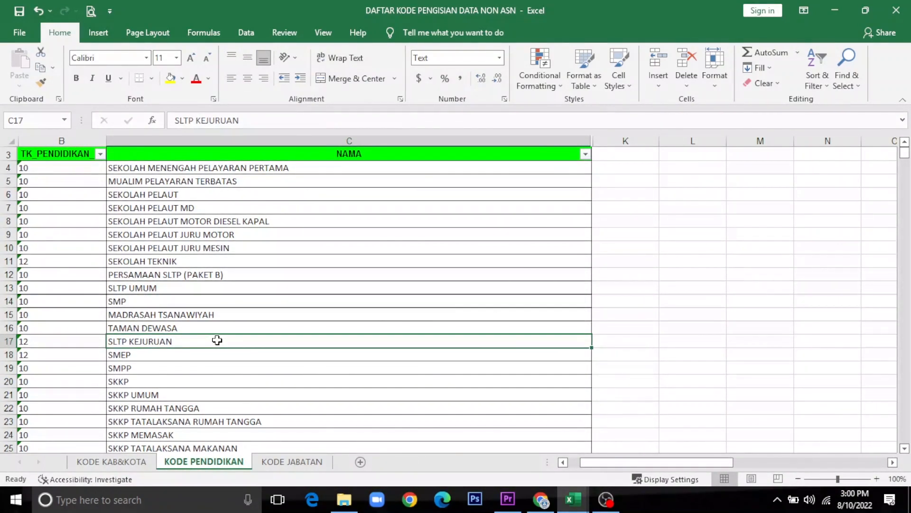
key("ctrl+f")
type("S1")
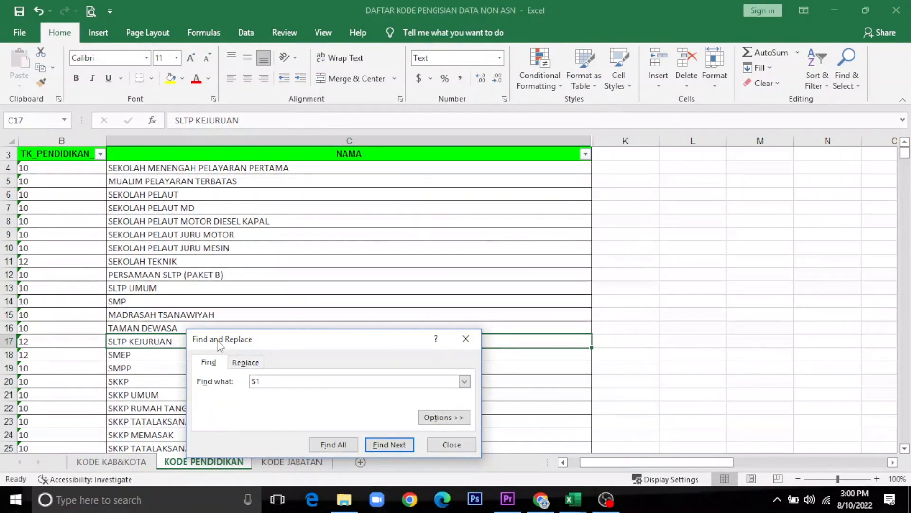
key("Return")
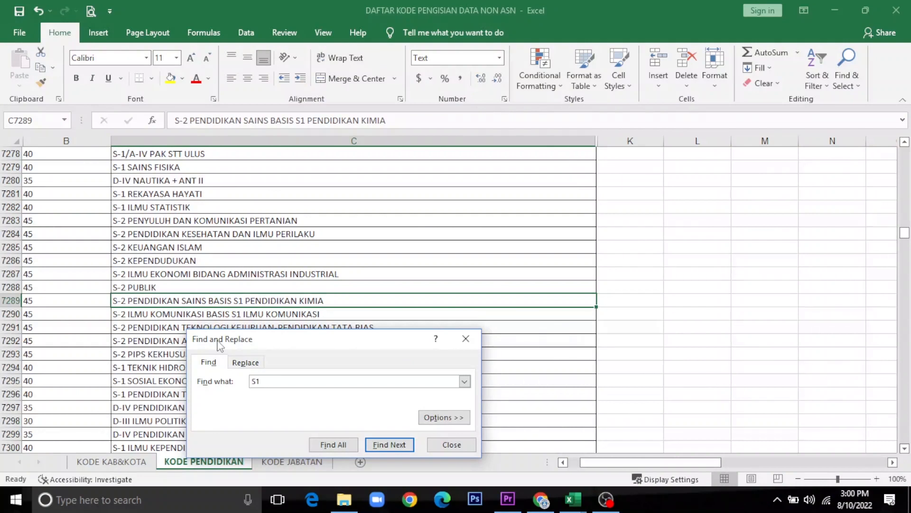
key("Escape")
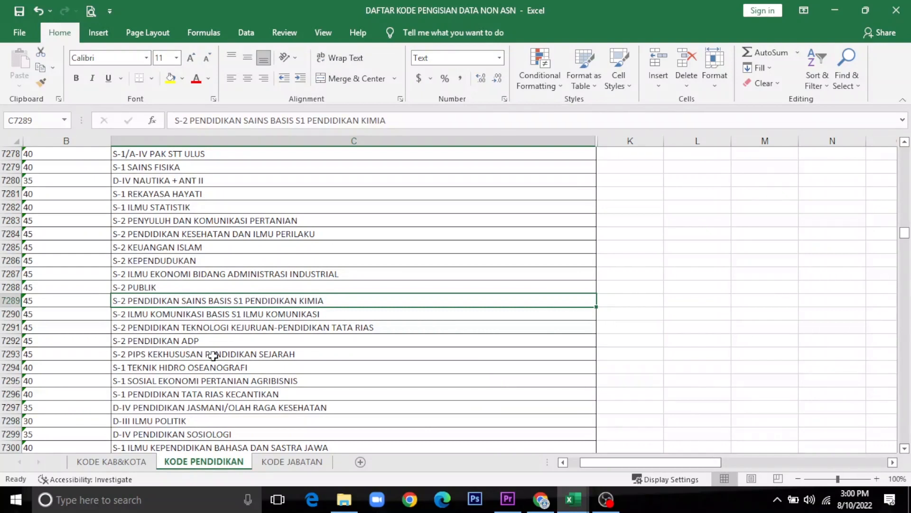
scroll(213, 355, "up", 1)
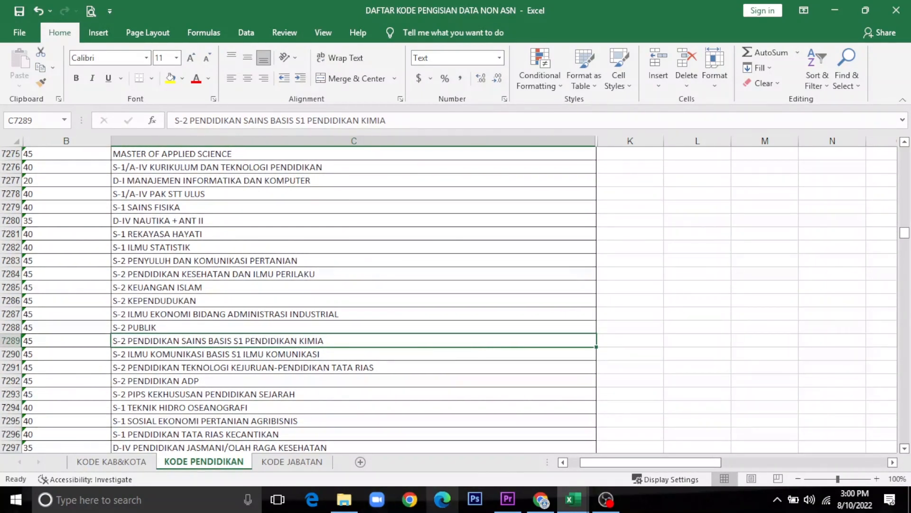
Step: Check the education code and name column headers on the Lampiran form
left_click(568, 507)
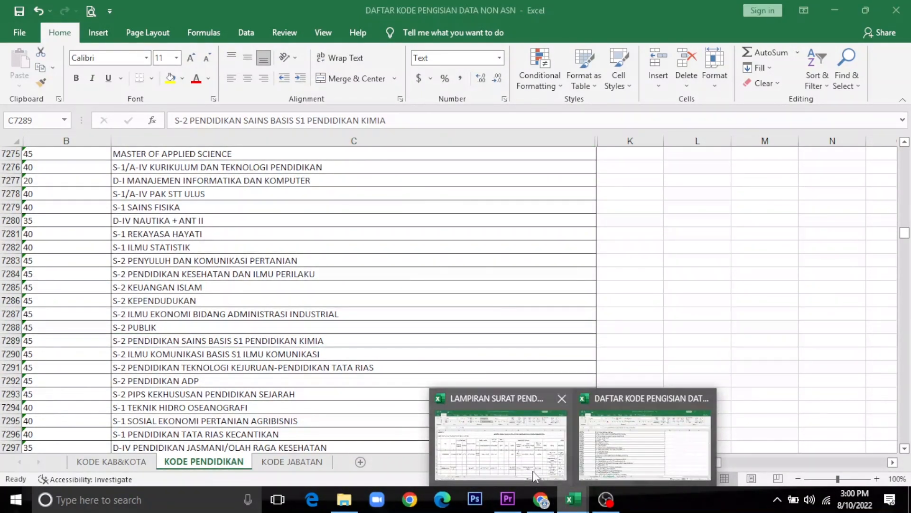
left_click(526, 459)
left_click(564, 209)
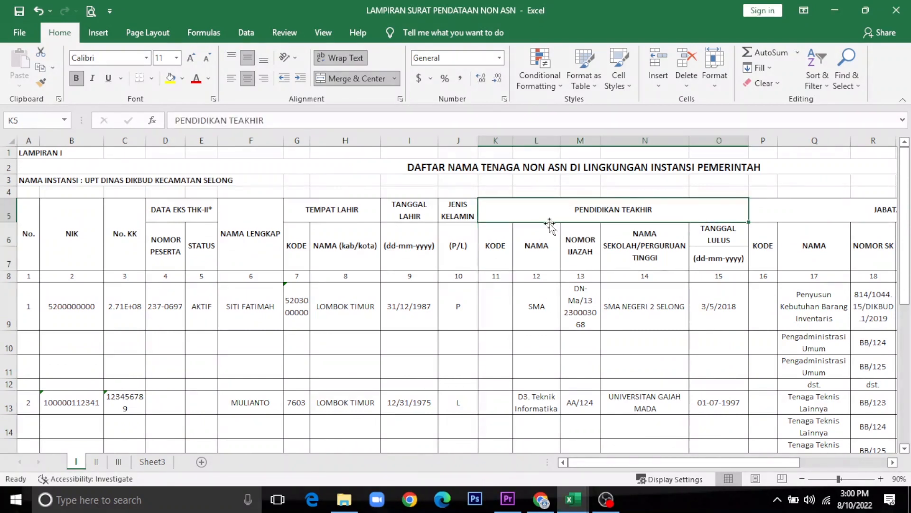
left_click(493, 258)
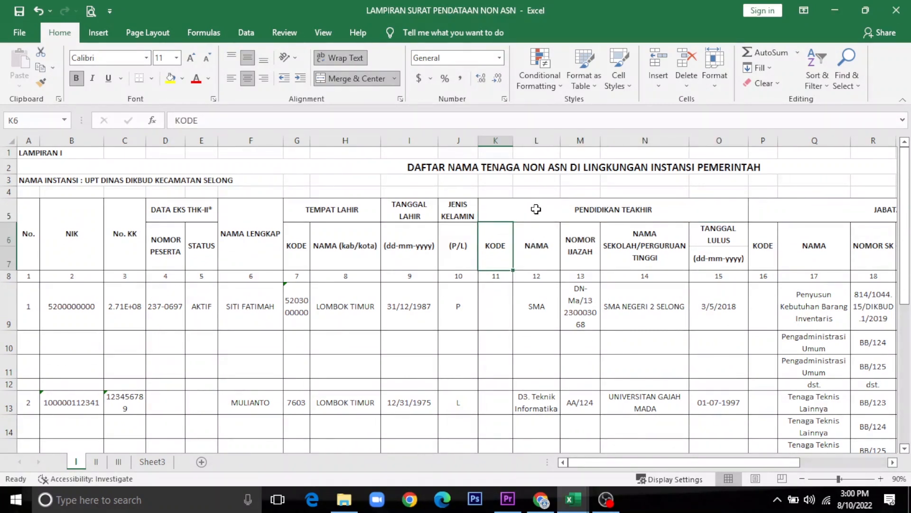
left_click(538, 256)
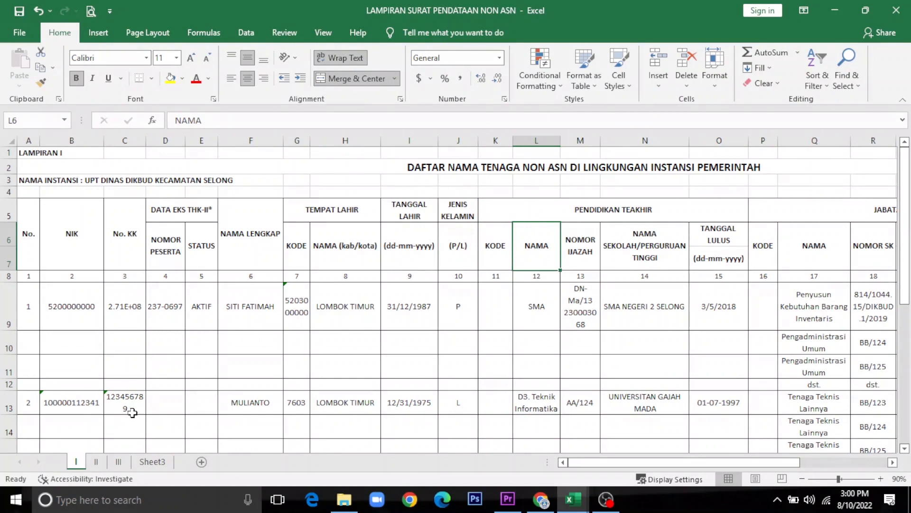
Step: Back in the code list, search for the S-1 EKONOMI degree entries
left_click(573, 501)
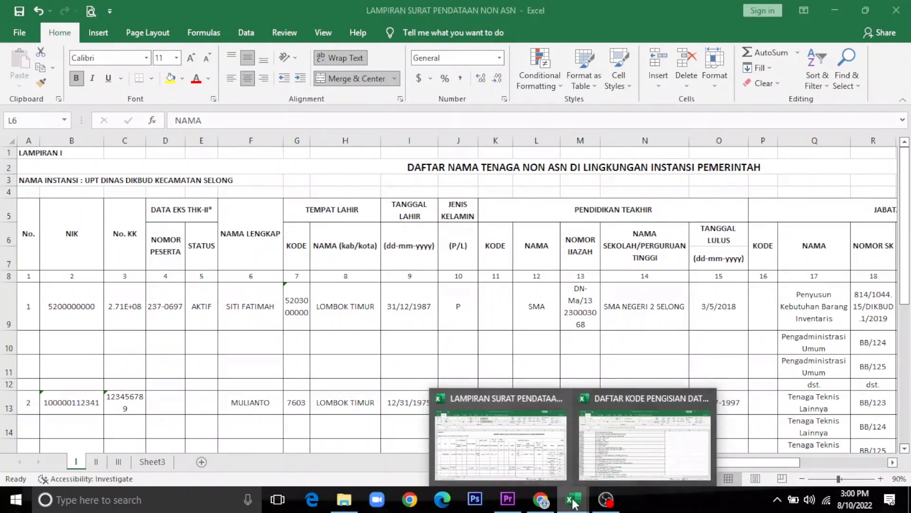
left_click(641, 458)
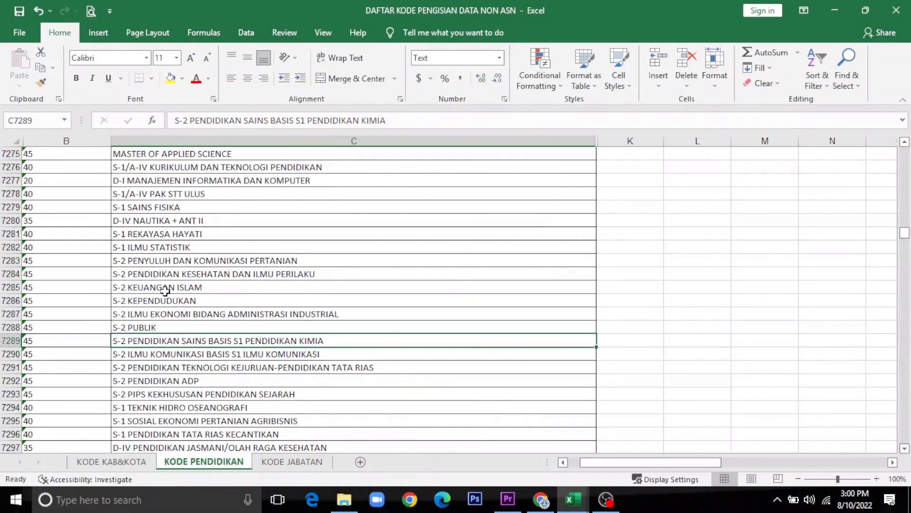
key("ctrl+f")
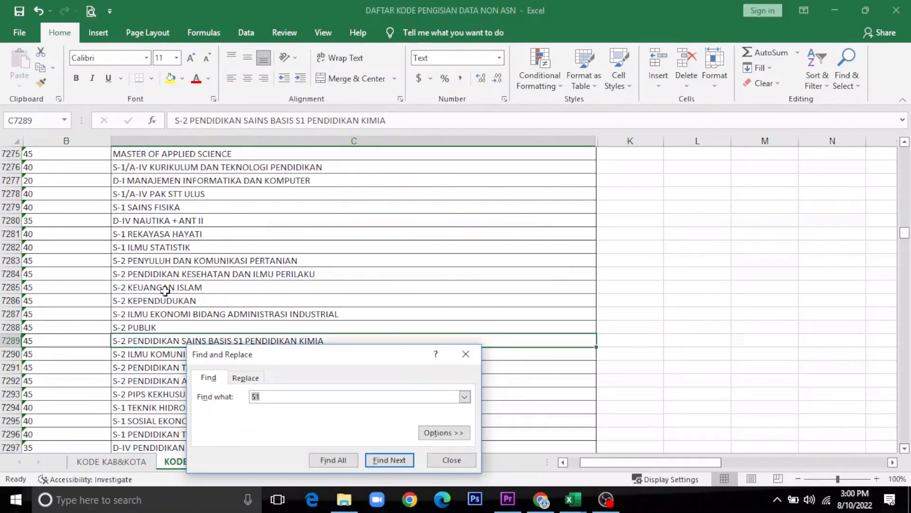
key("Right")
type("- EKON")
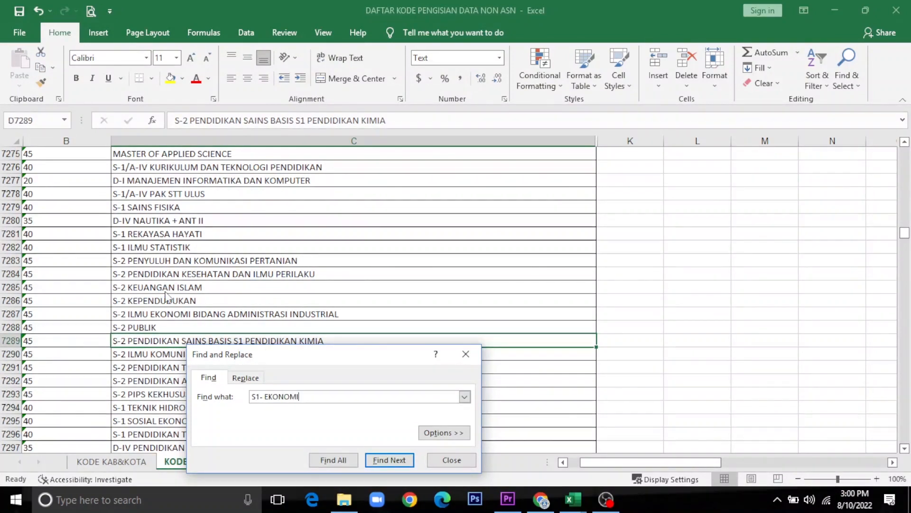
key("Return")
key("Return")
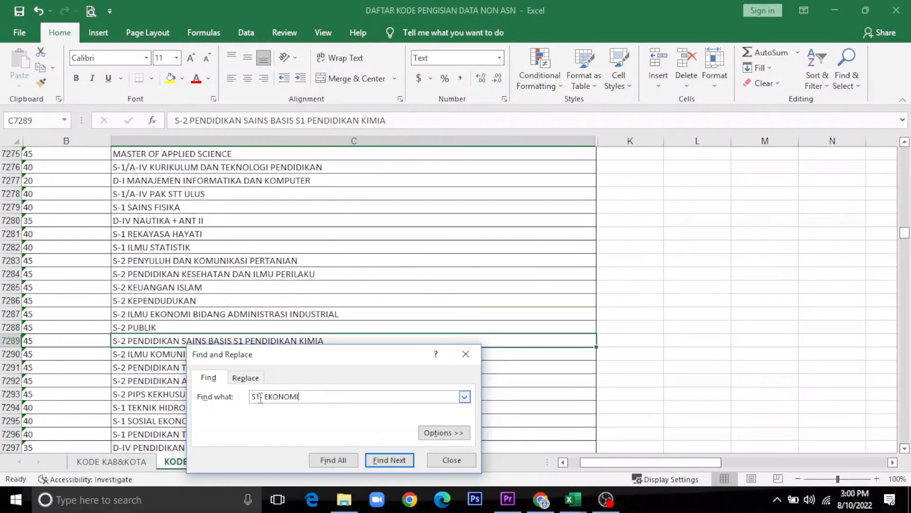
Step: Refine the search to S-1 EKONOMI, locate SUMBER DAYA DAN LINGKUNGAN and copy code 40
left_click(257, 396)
type("-")
key("Right")
key("Delete")
key("Delete")
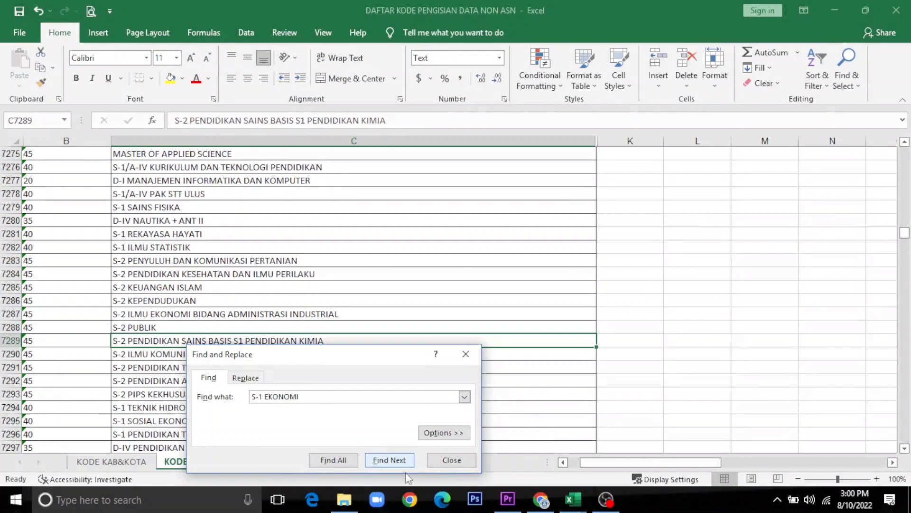
left_click(389, 462)
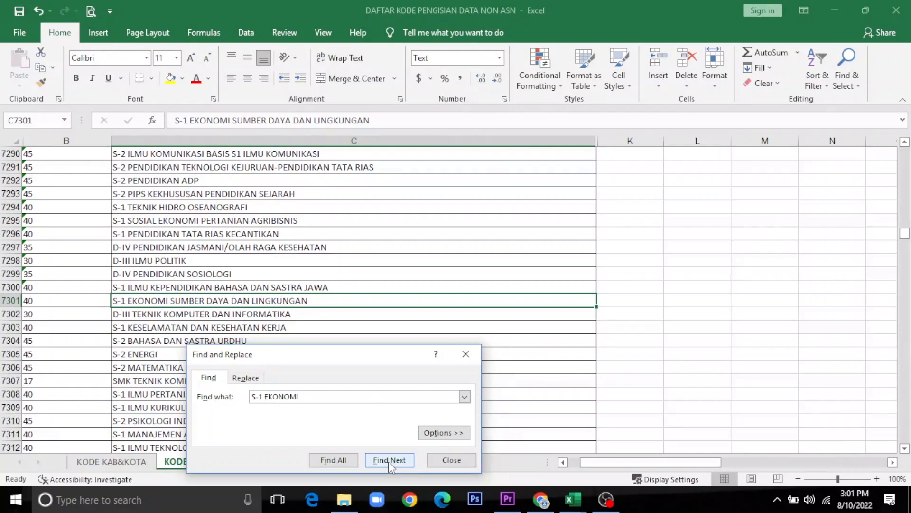
key("Escape")
left_click(83, 300)
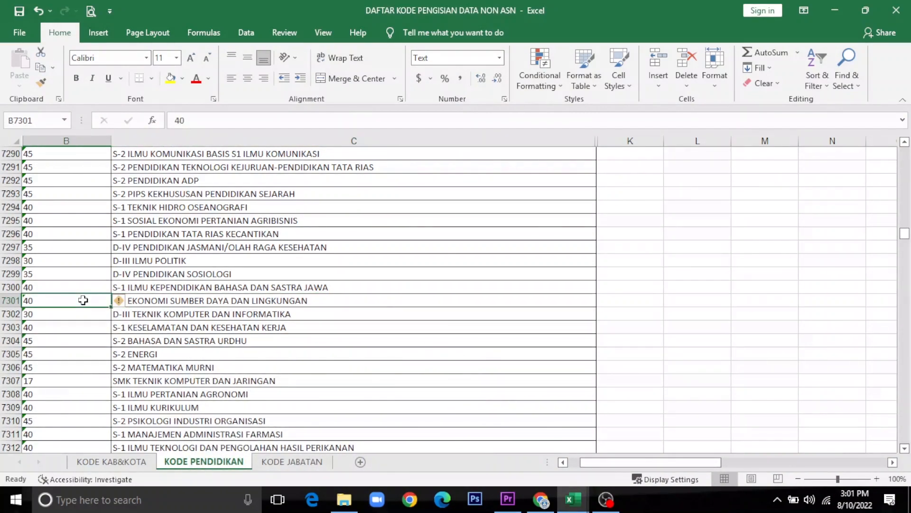
key("ctrl+c")
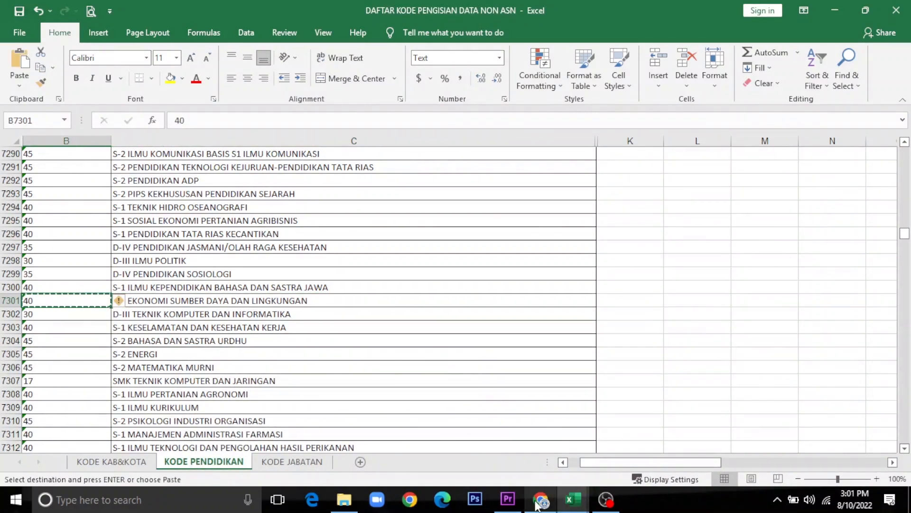
Step: Paste education code 40 into K9, centred horizontally and vertically
mouse_move(573, 500)
left_click(515, 476)
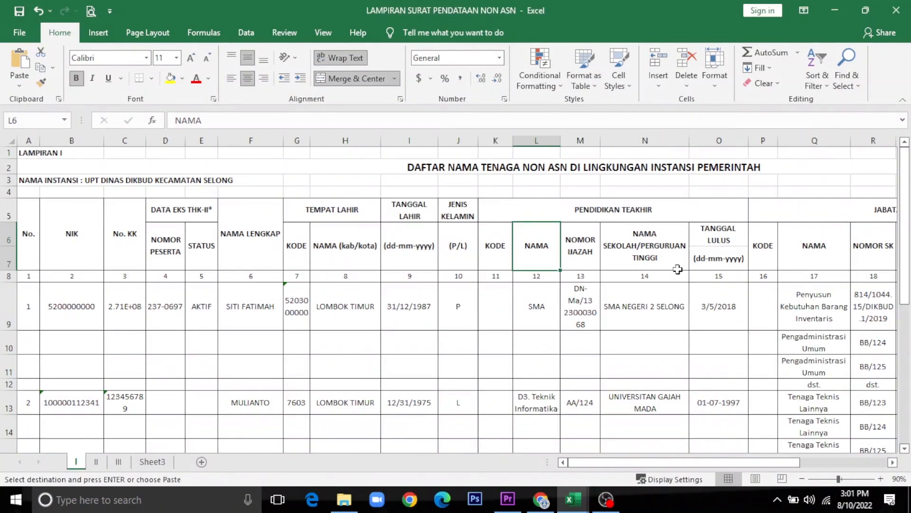
left_click(501, 311)
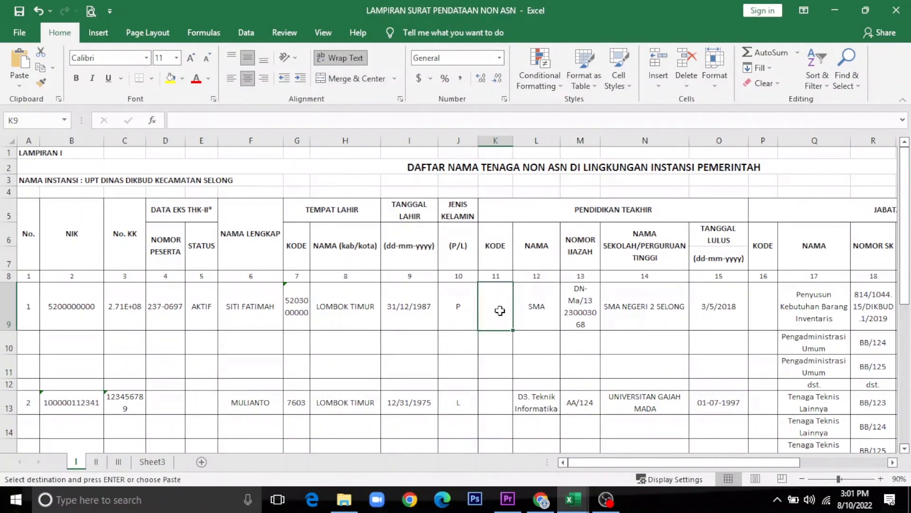
key("Return")
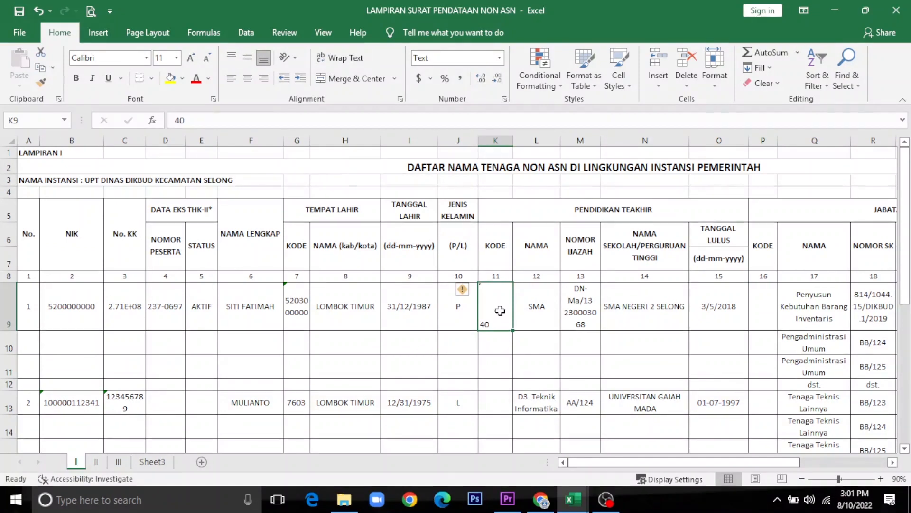
left_click(251, 81)
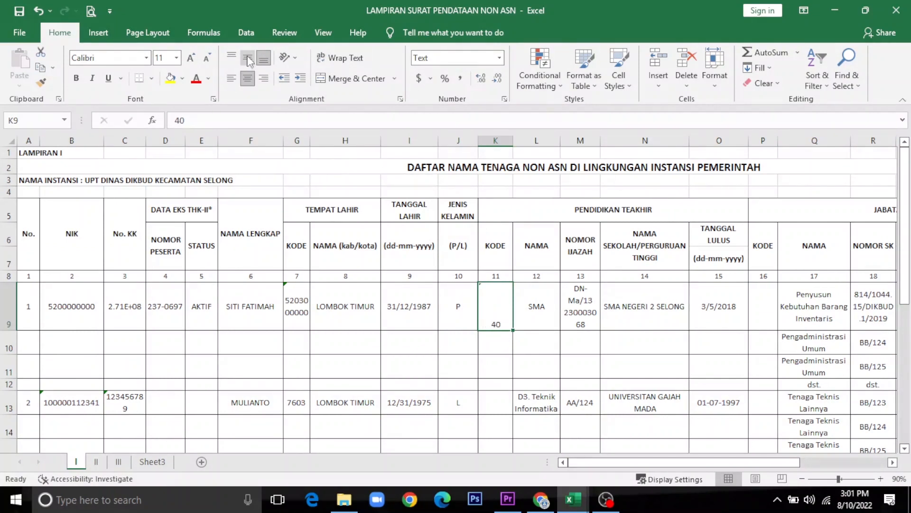
left_click(247, 58)
left_click(544, 306)
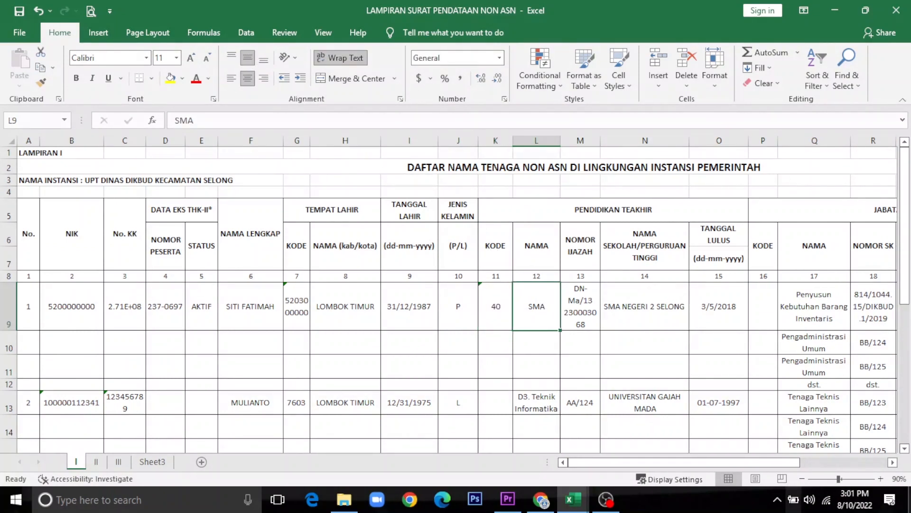
Step: Type 'S-1 EKONOMI SUMBER DAYA DAN LINGKUNGAN' as the degree name in L9
mouse_move(574, 506)
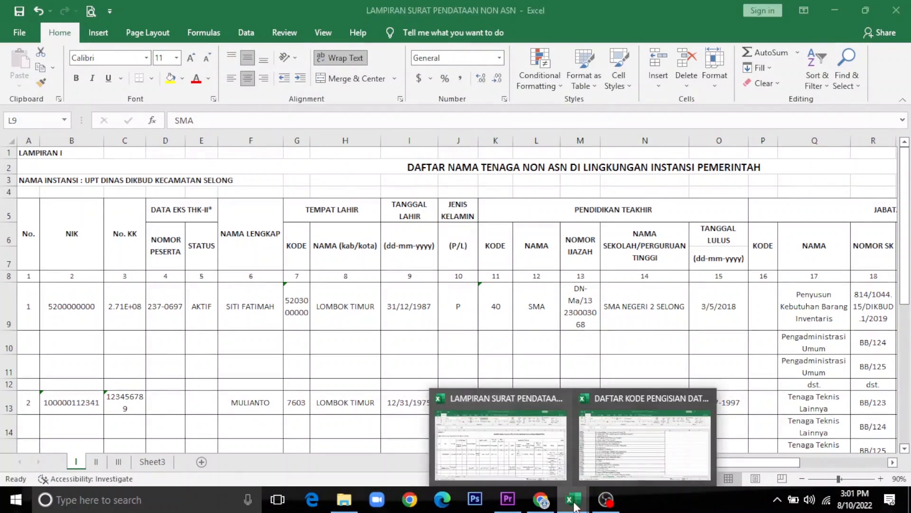
mouse_move(626, 456)
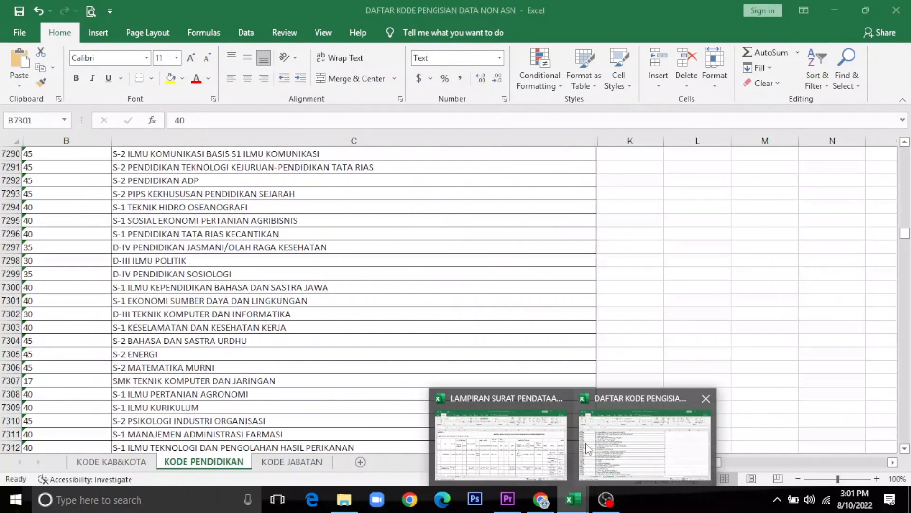
left_click(601, 440)
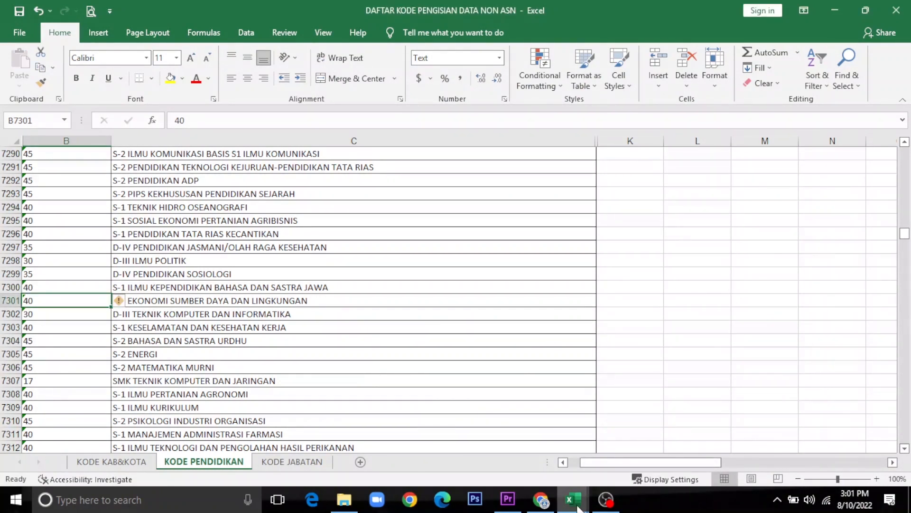
mouse_move(578, 507)
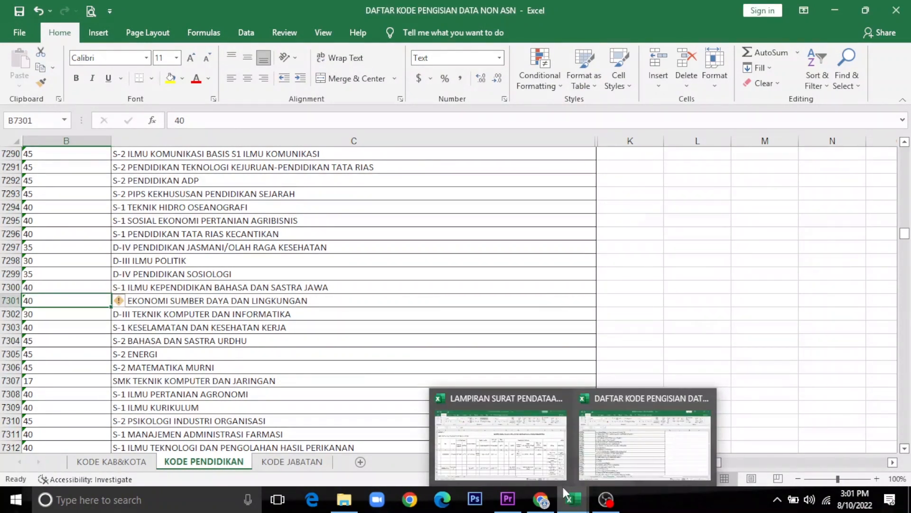
left_click(517, 449)
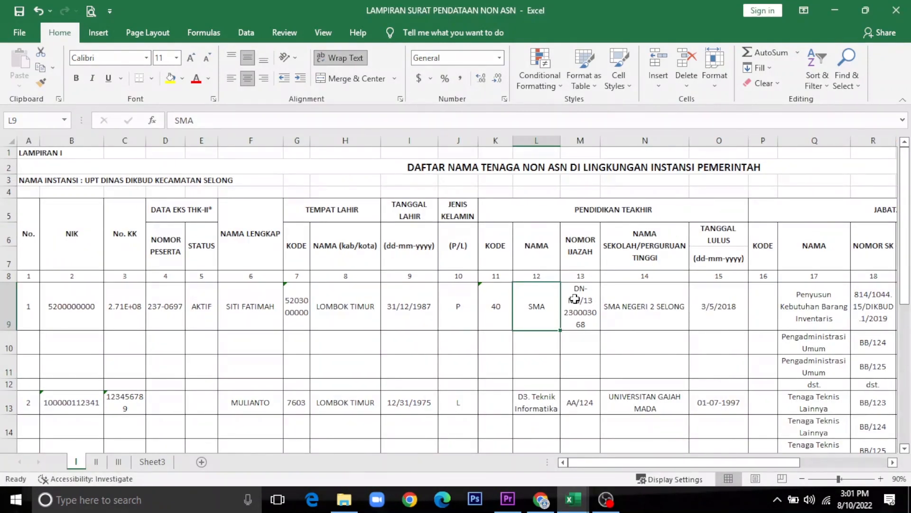
type("S-1 EKON")
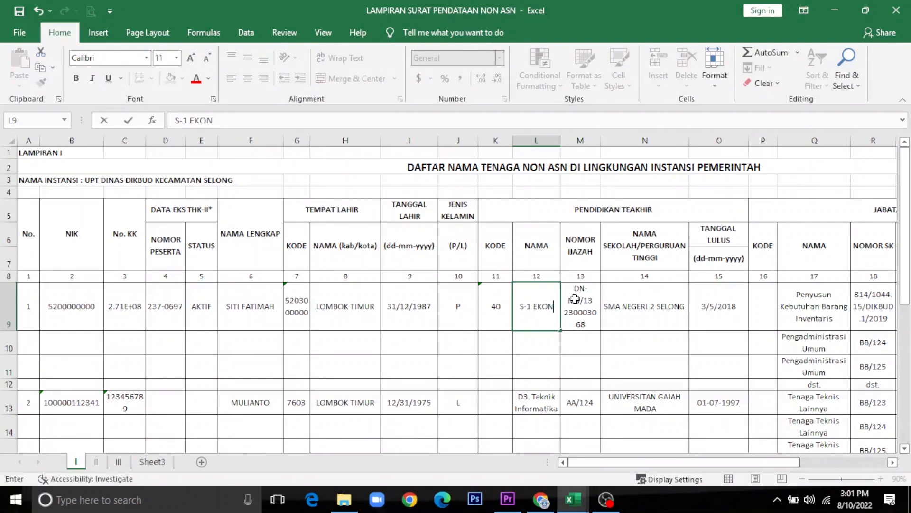
type("OMI")
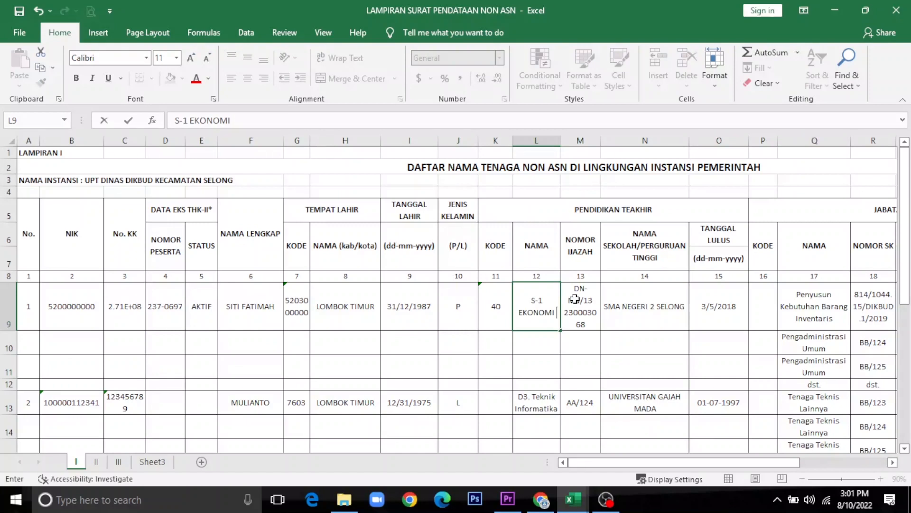
type("OMI SUMBE")
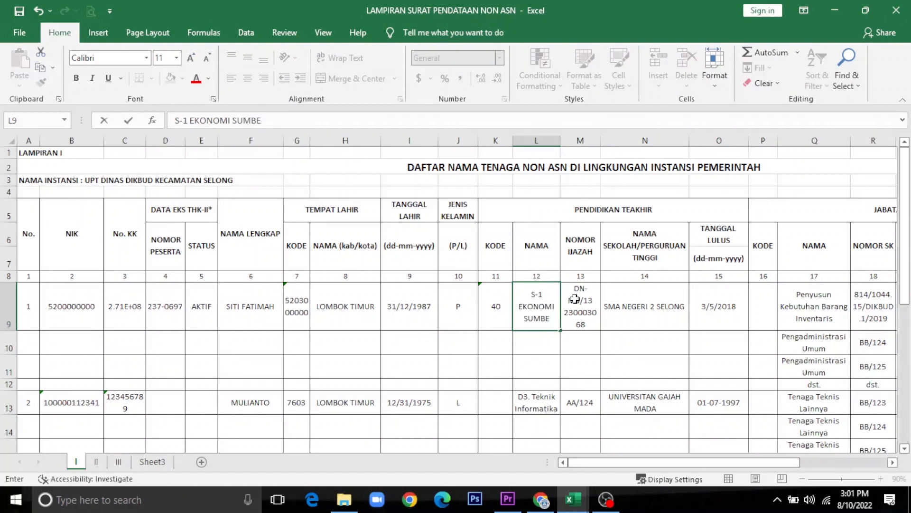
type("R DAYA DAN L")
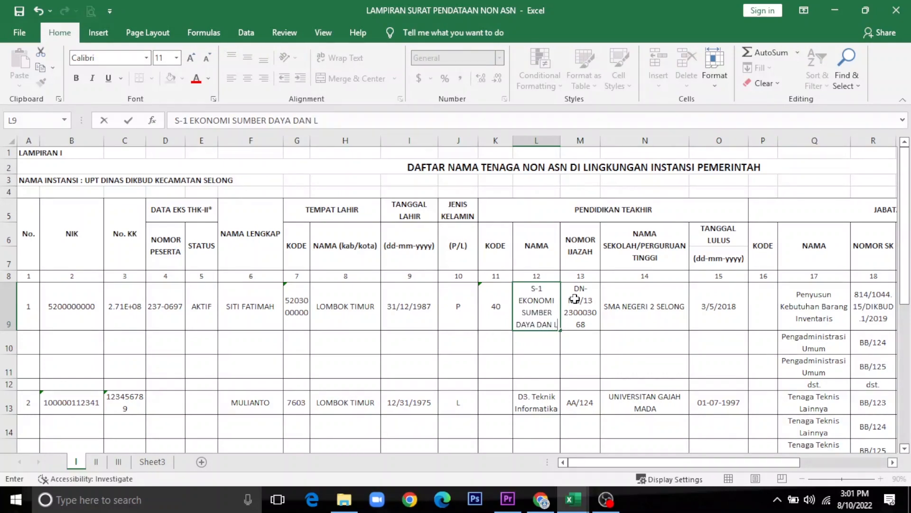
type("INGKUNGN")
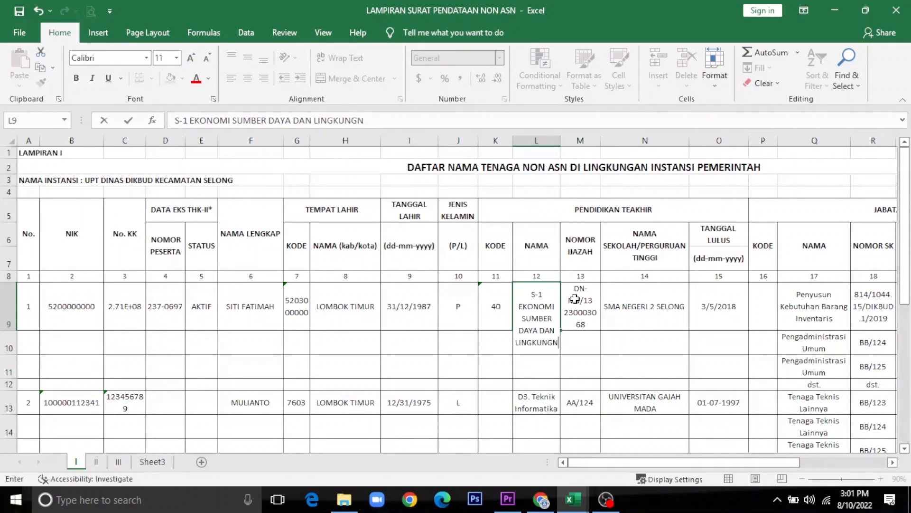
key("BackSpace")
type("AN")
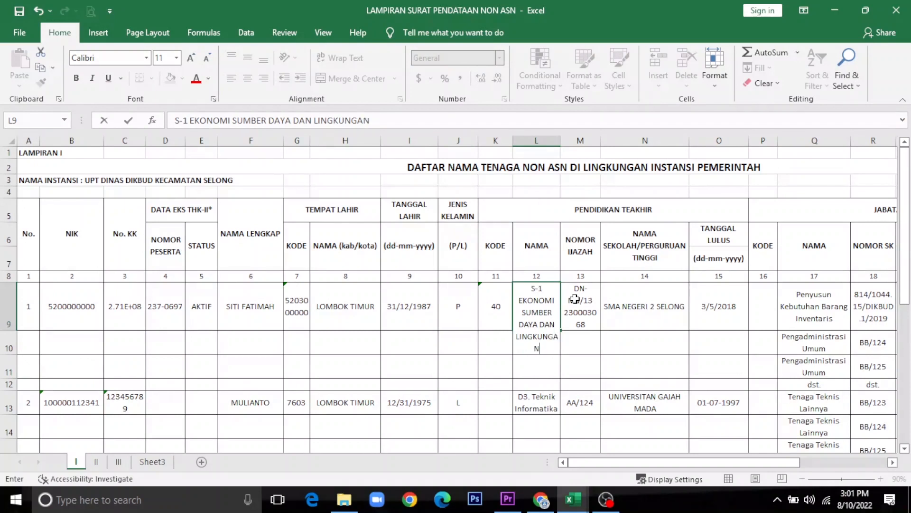
left_click(575, 298)
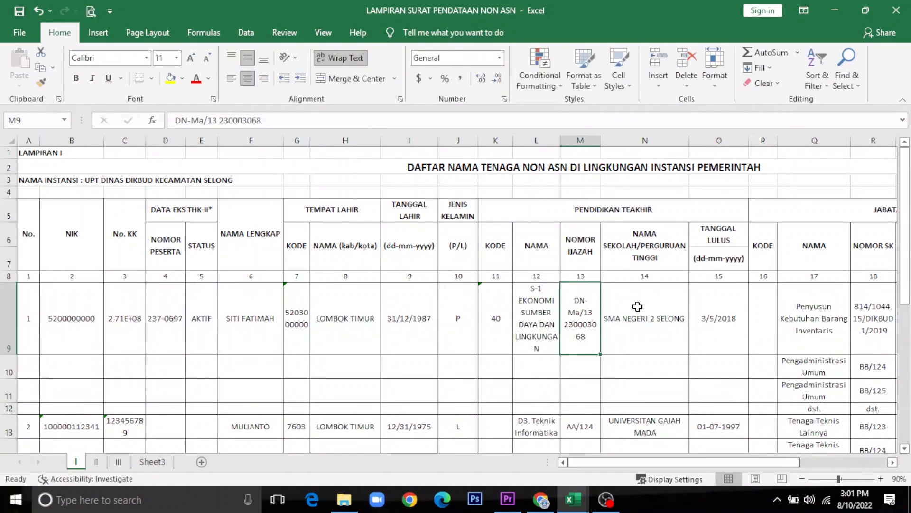
Step: Replace SMA NEGERI 2 SELONG in N9 with UNIVERSITAS MATARAM
left_click(629, 323)
key("Left")
left_click(638, 318)
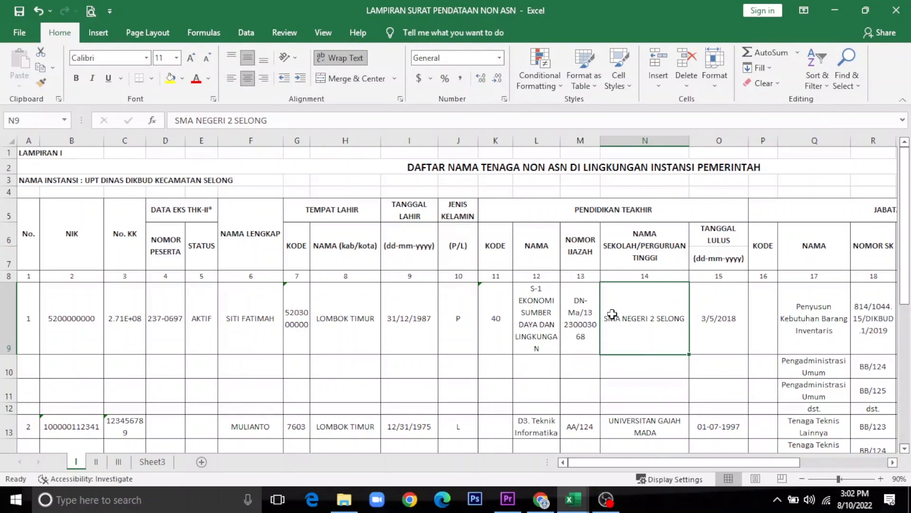
left_click(586, 314)
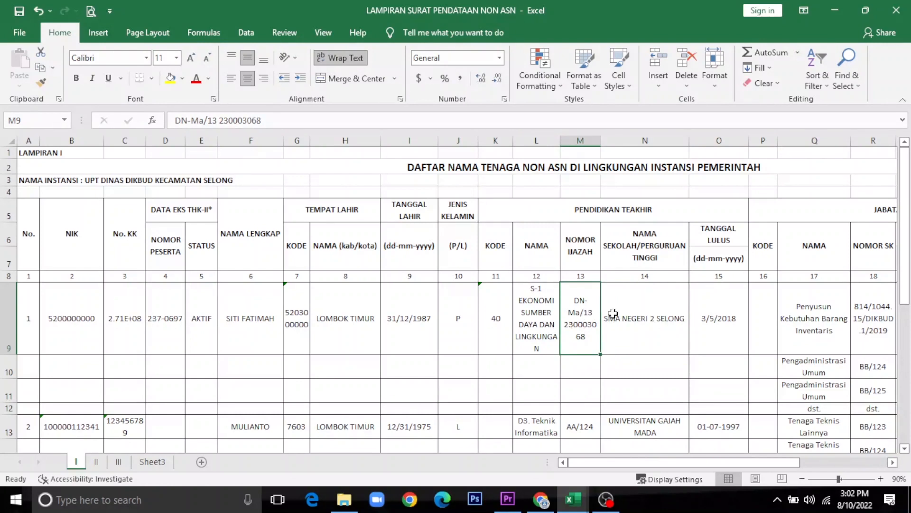
left_click(645, 323)
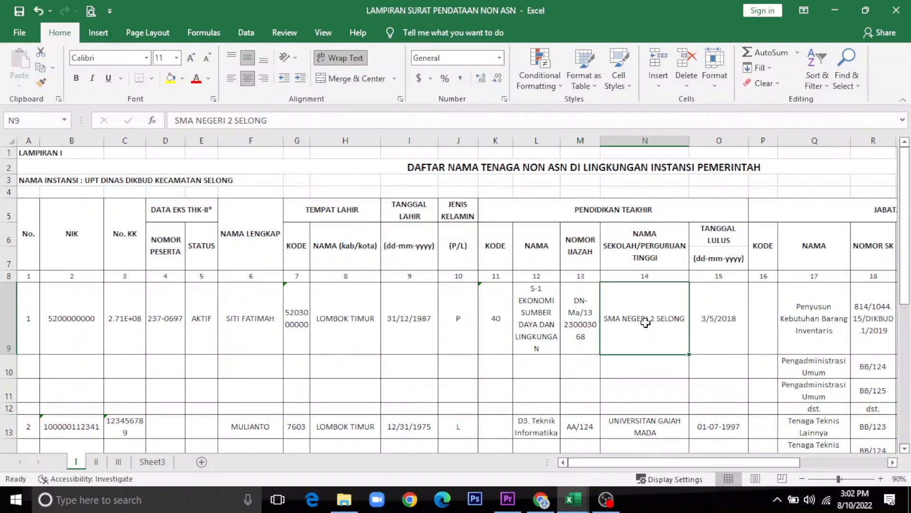
type("UN")
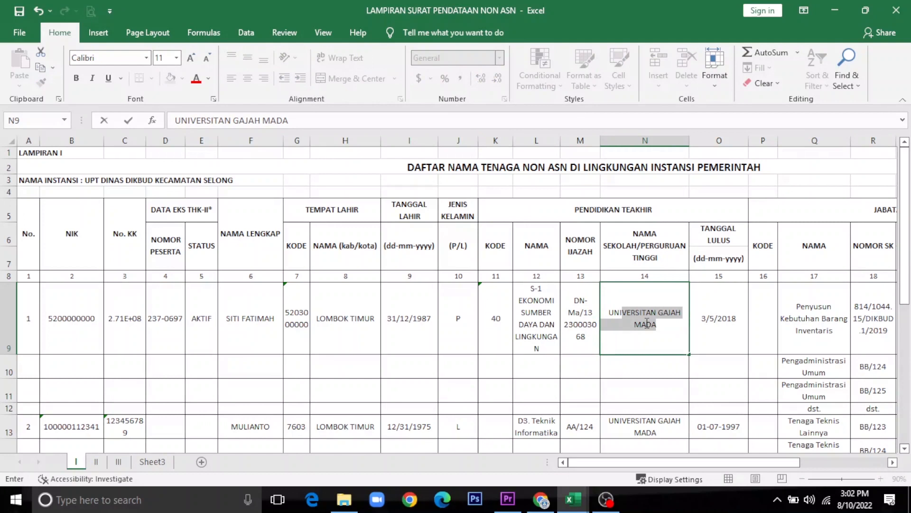
type("IVERSITAS MATARAM")
key("Tab")
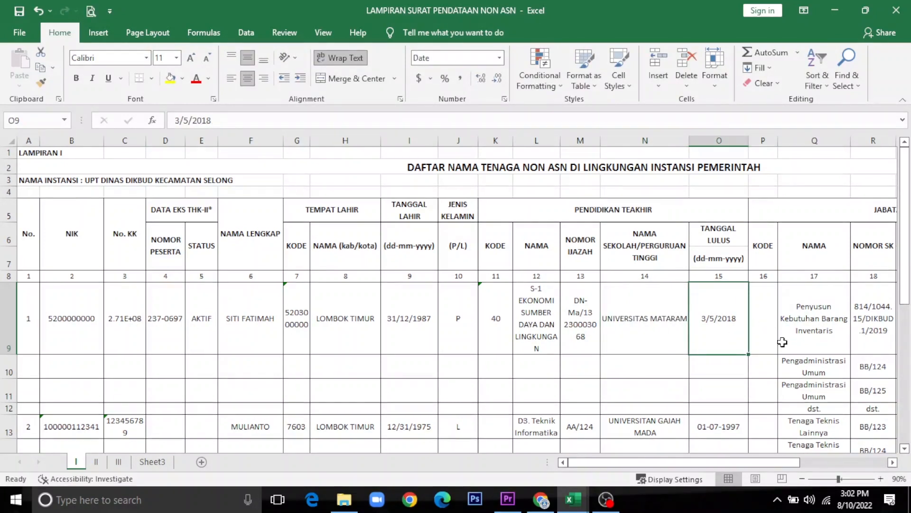
left_click(892, 462)
left_click(892, 462)
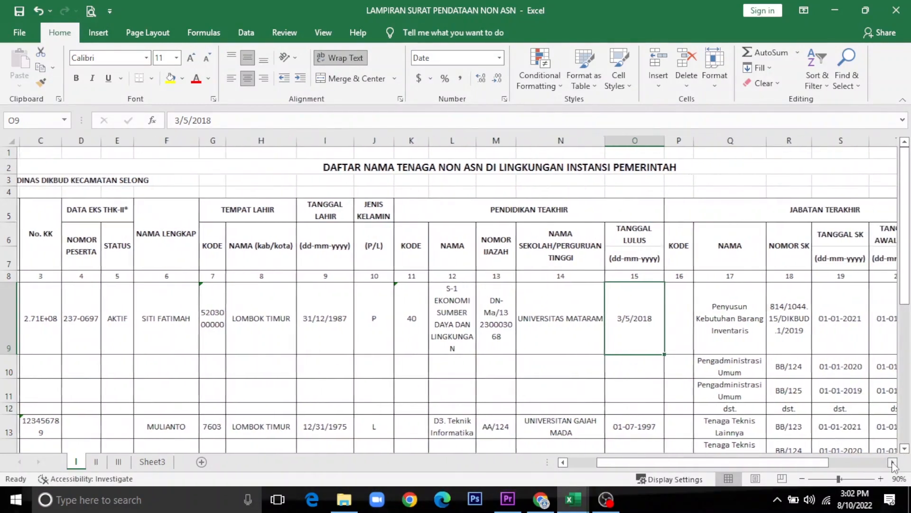
Step: Enter '01-02-2020 as a text graduation date in O9
left_click(893, 463)
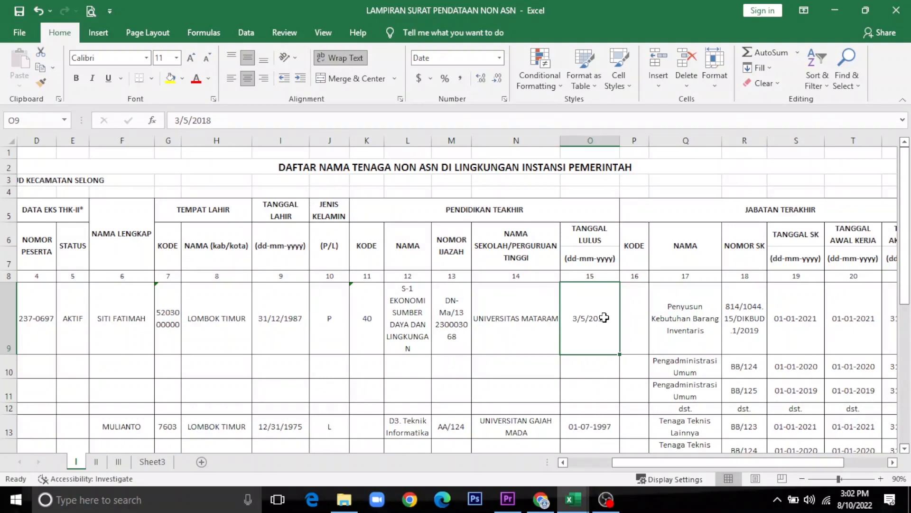
key("BackSpace")
type("-0")
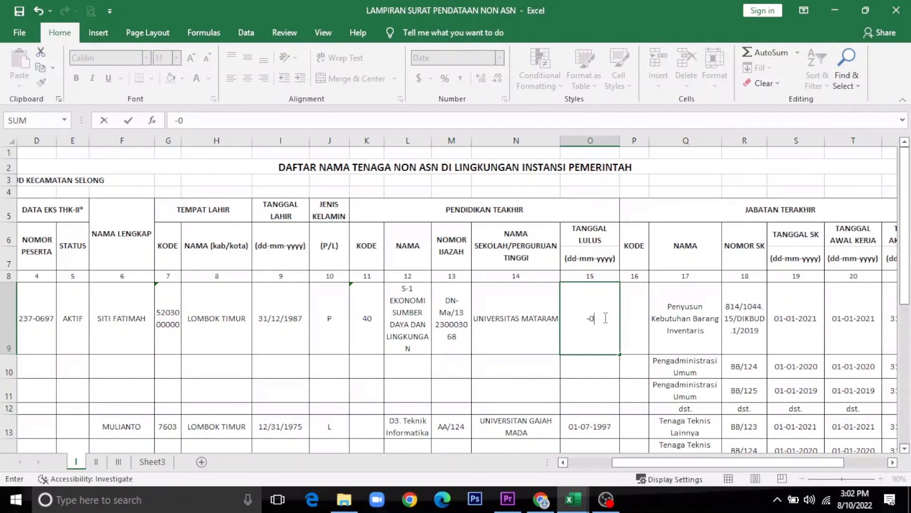
key("BackSpace")
key("BackSpace")
key("Home")
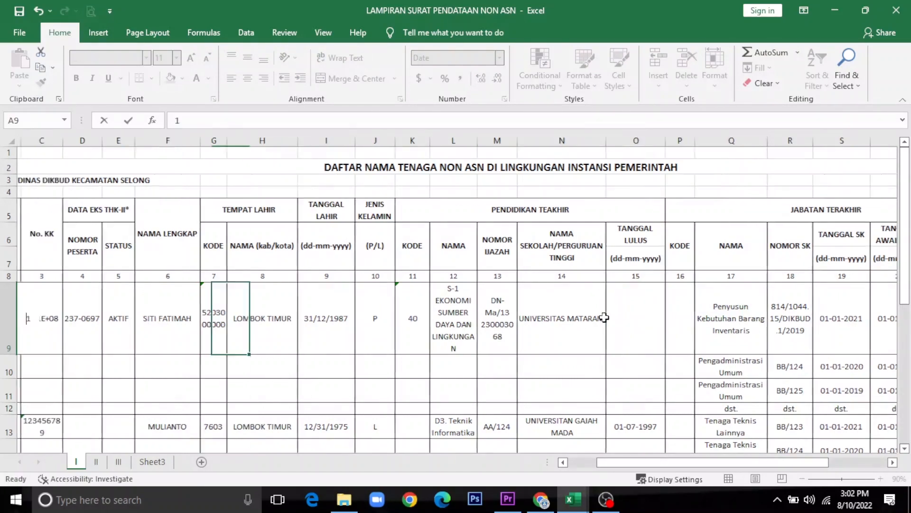
key("BackSpace")
left_click(732, 318)
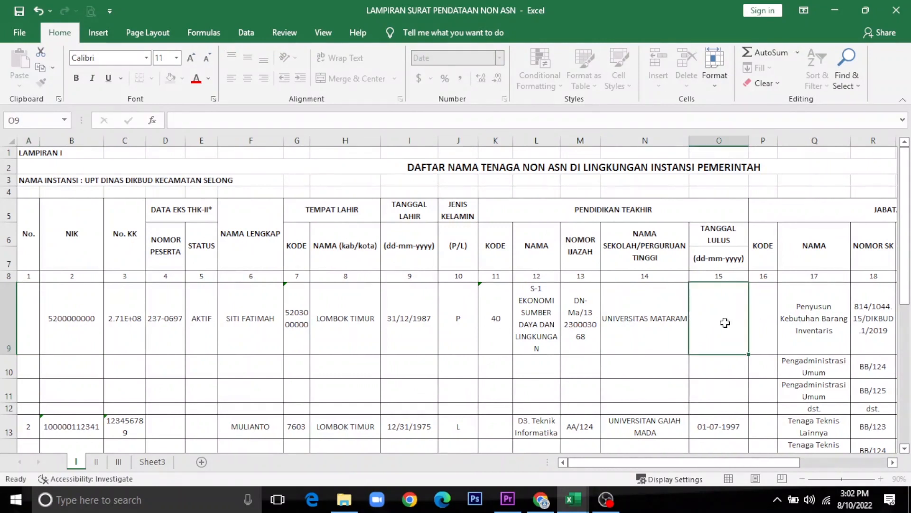
type("'01-02")
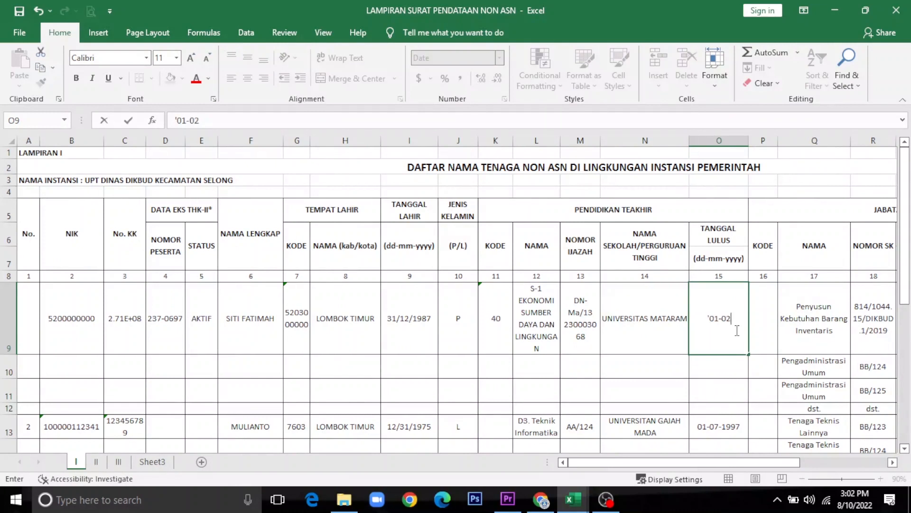
type("-2020")
key("Tab")
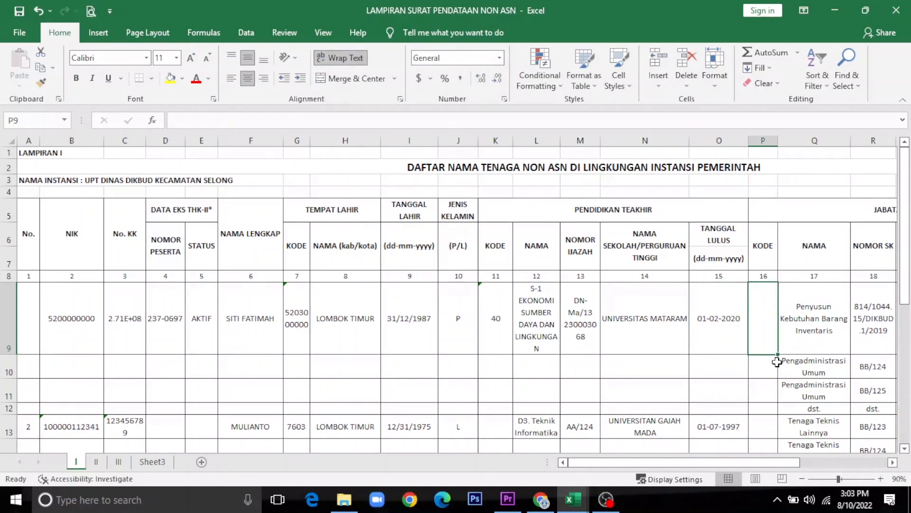
Step: Step from the SK number cell back to empty code cell P9, then bring up the DAFTAR KODE workbook
key("Tab")
key("Tab")
left_click_drag(893, 465, 893, 465)
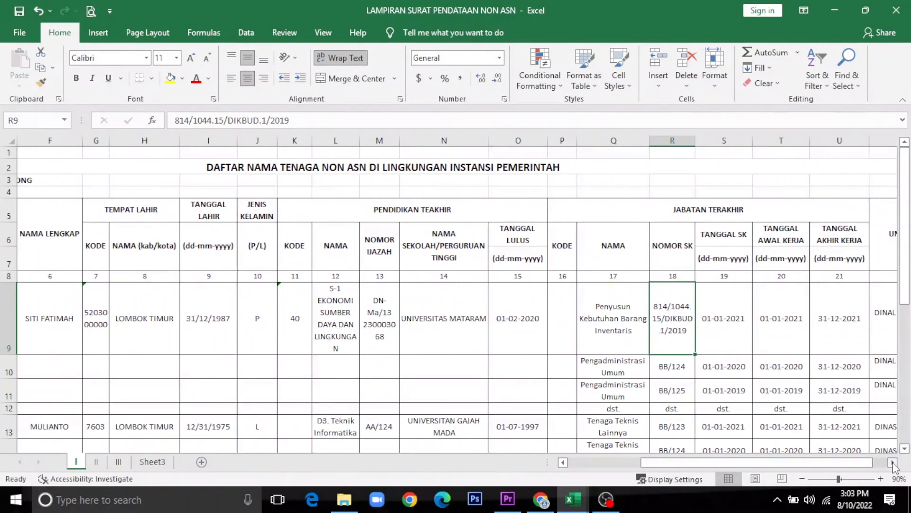
key("Left")
key("Left")
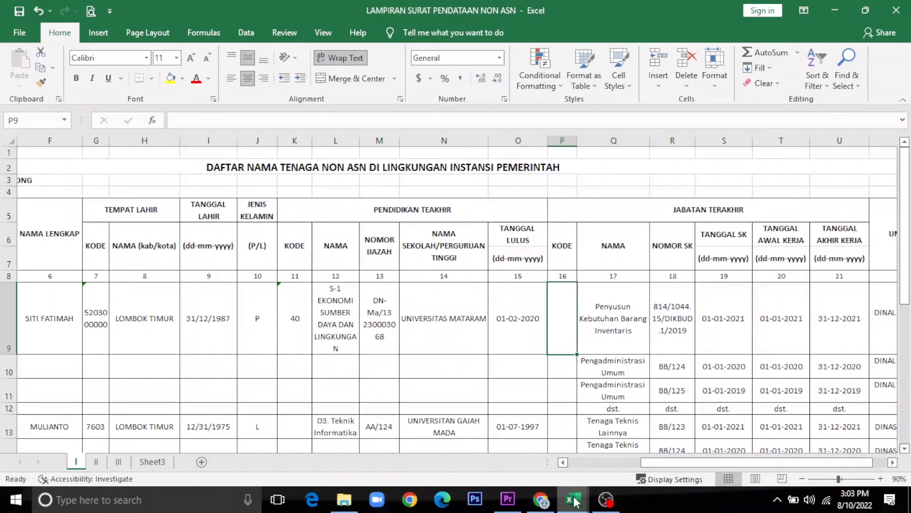
mouse_move(573, 509)
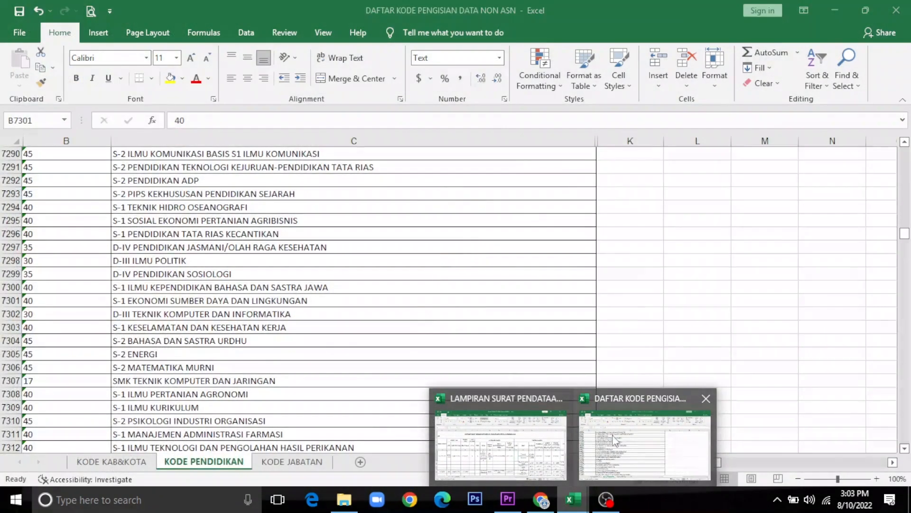
Step: Find GURU KELAS on the KODE JABATAN sheet, copy its code 1002006, and return to LAMPIRAN
left_click(627, 443)
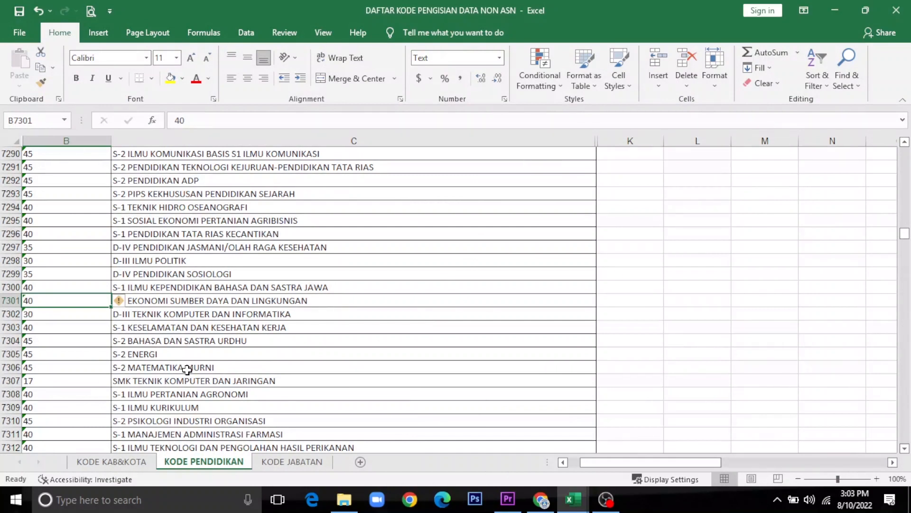
left_click(293, 462)
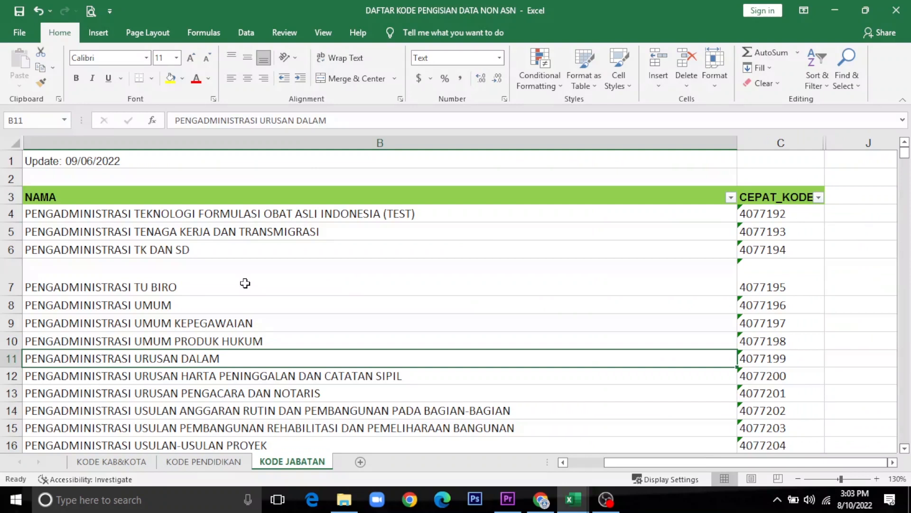
key("ctrl+g")
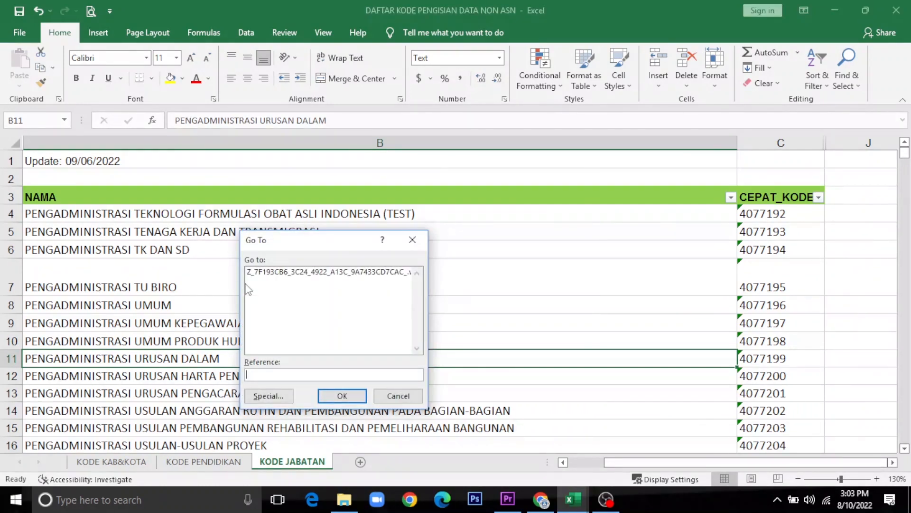
key("Escape")
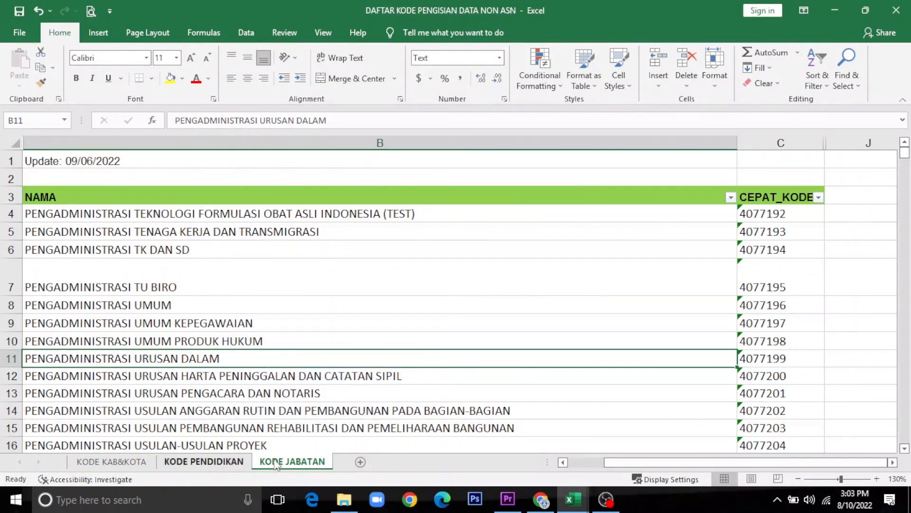
key("ctrl+f")
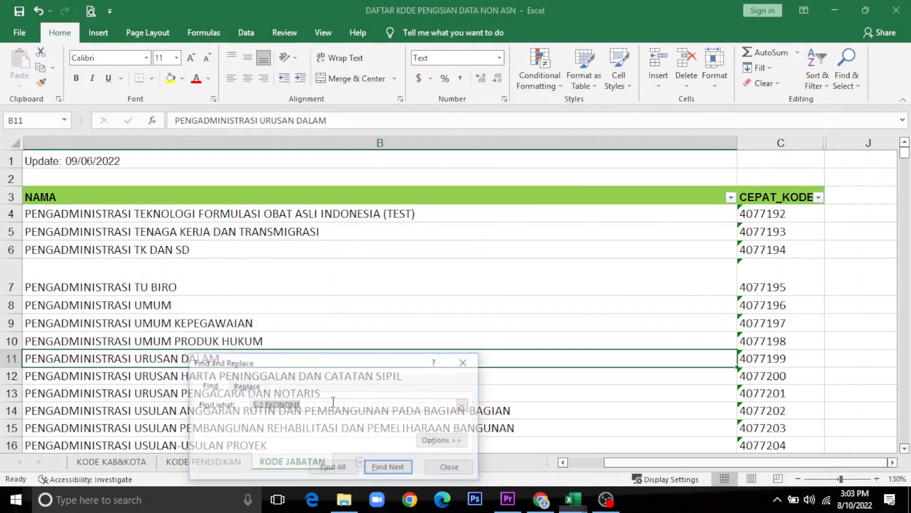
type("G")
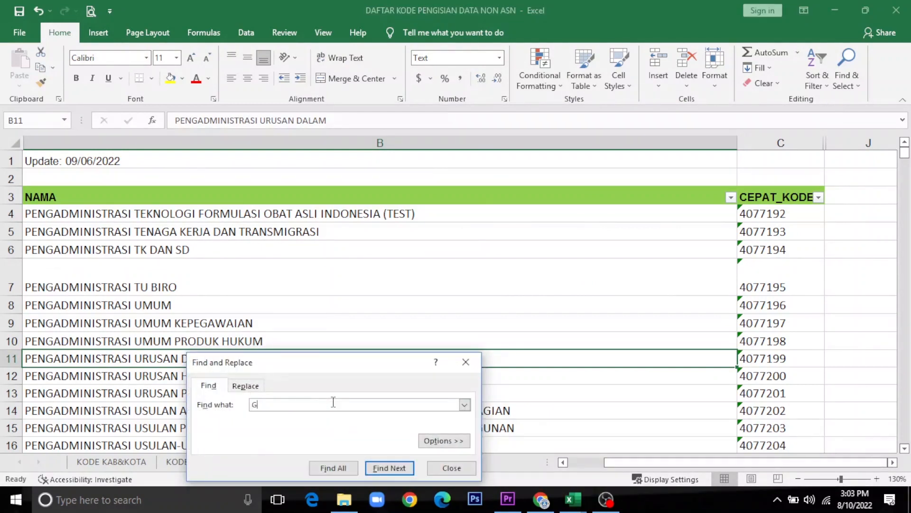
type("URU KELAS")
key("Return")
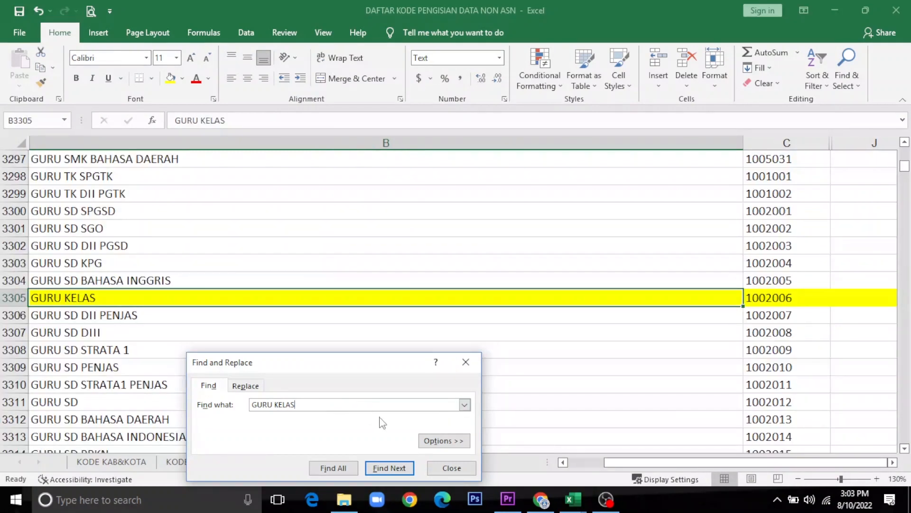
key("Escape")
left_click(784, 295)
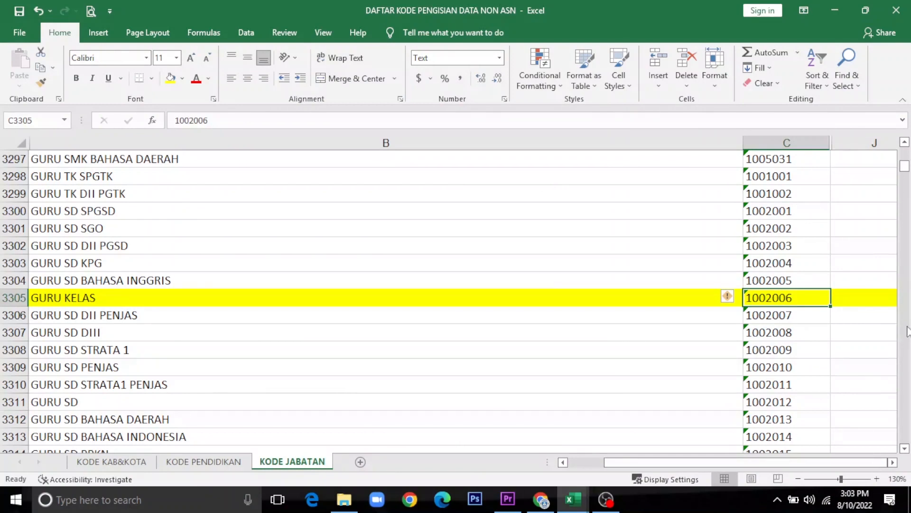
key("ctrl+c")
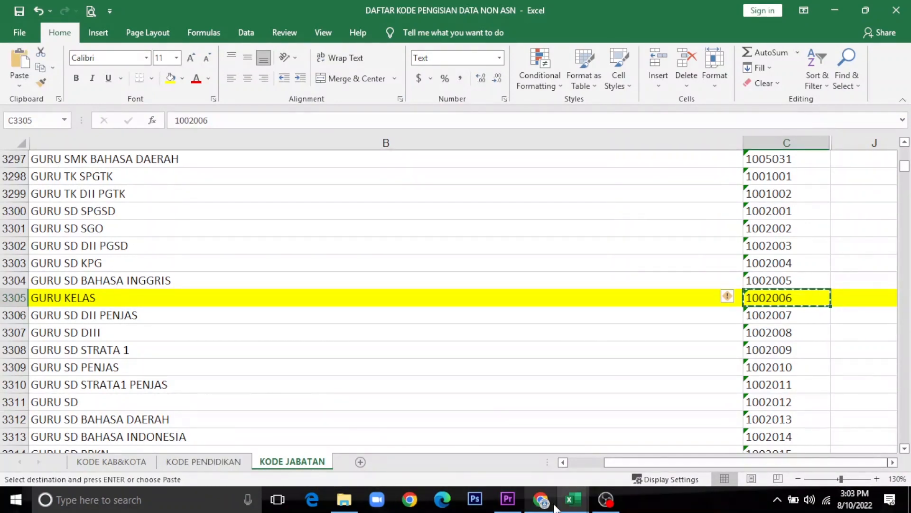
left_click(523, 442)
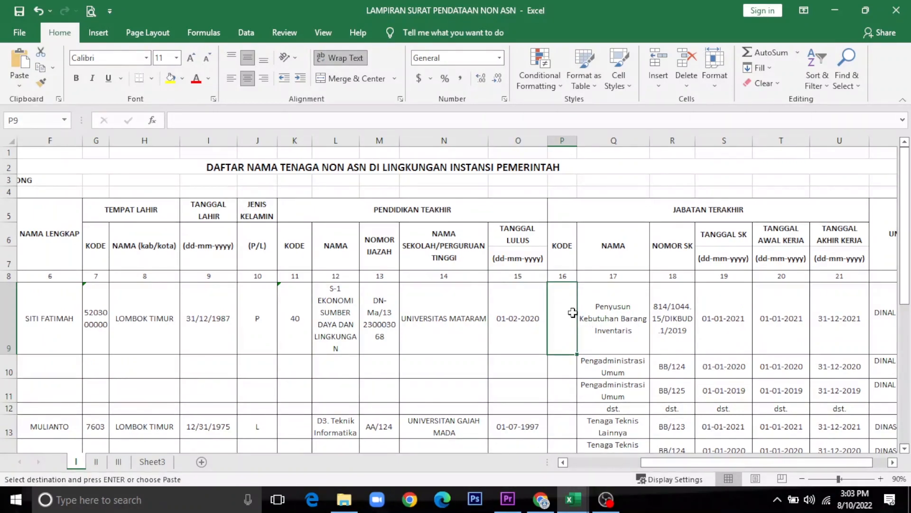
Step: Paste 1002006 into P9 with the yellow fill removed, centred both ways and wrapped
key("ctrl+v")
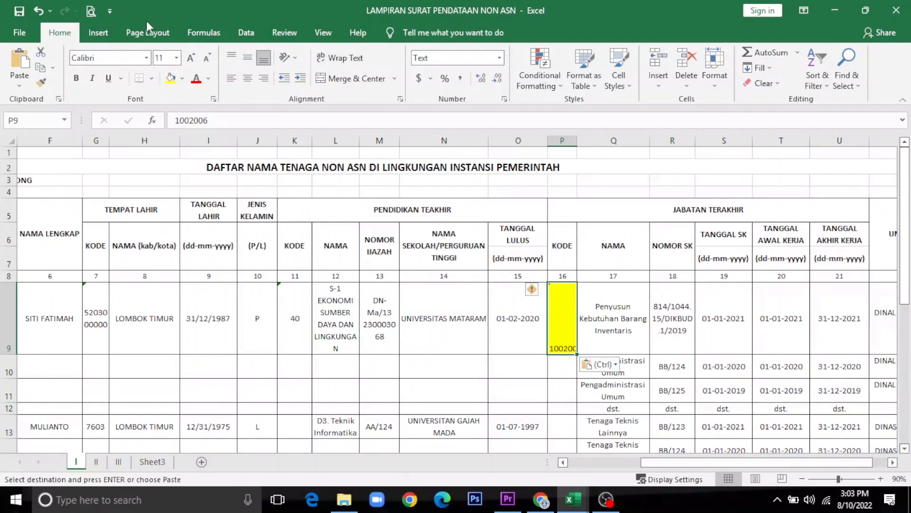
left_click(181, 80)
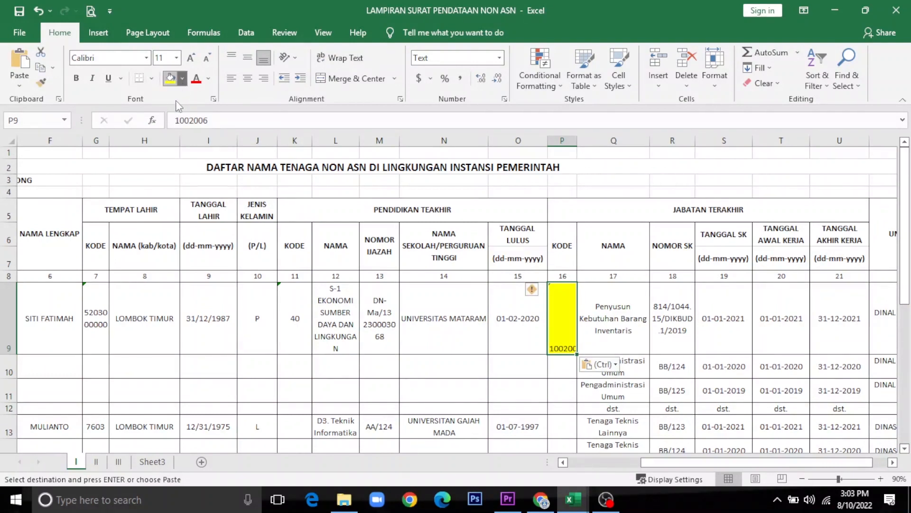
left_click(170, 110)
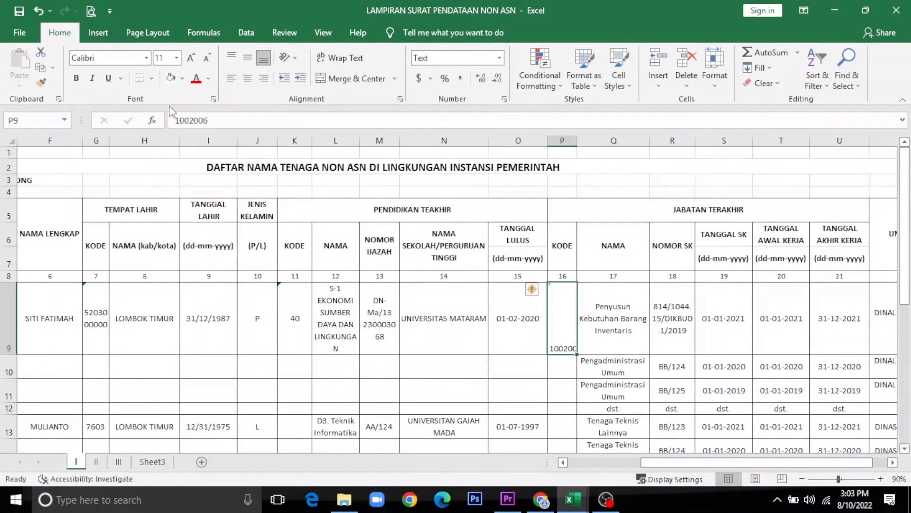
left_click(247, 80)
left_click(247, 58)
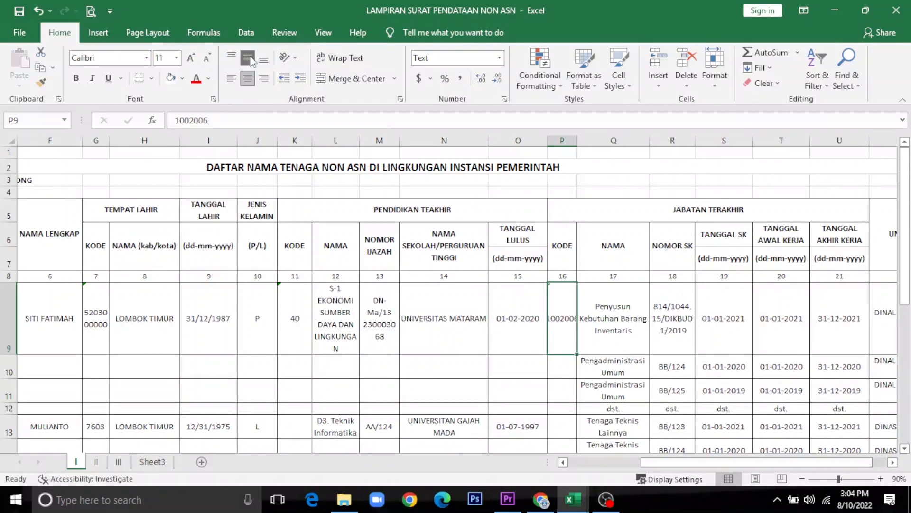
left_click(340, 57)
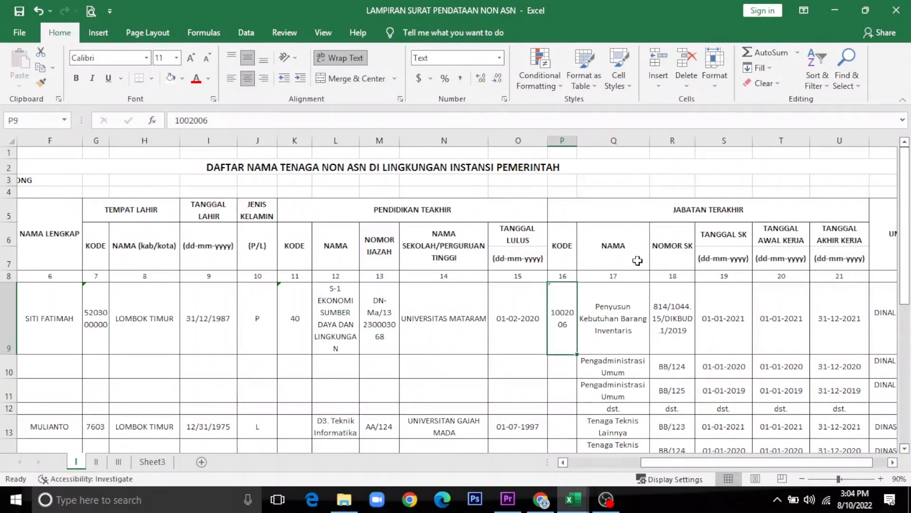
left_click(632, 309)
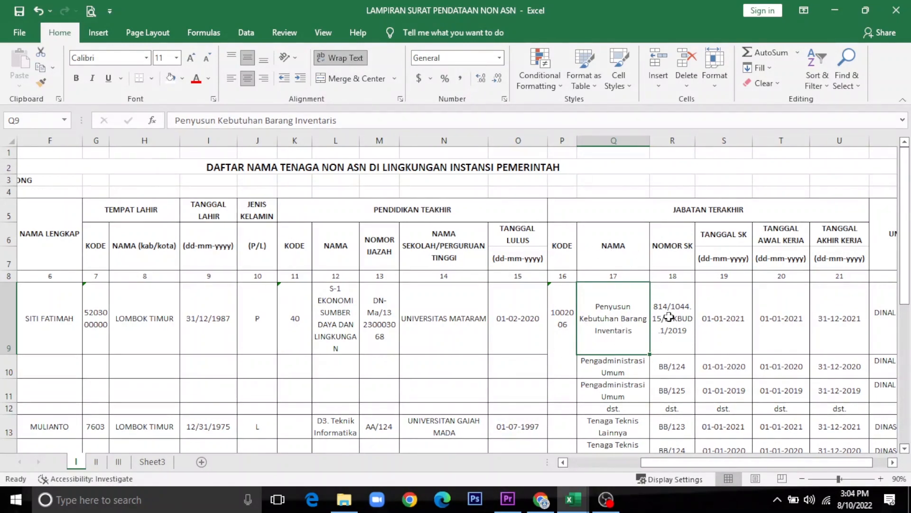
Step: Enter GURU KELAS as the first employee's job title in Q9
left_click(562, 322)
left_click(621, 316)
type("GURU KELAS")
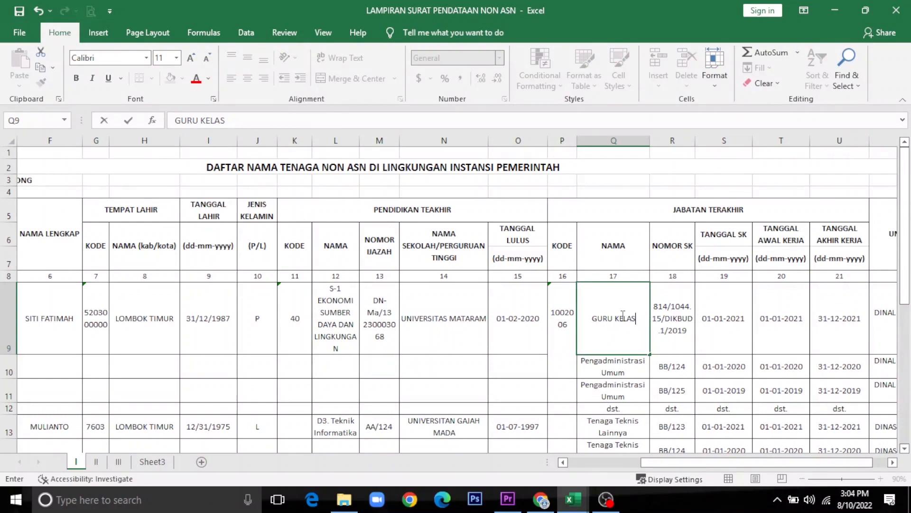
left_click(653, 329)
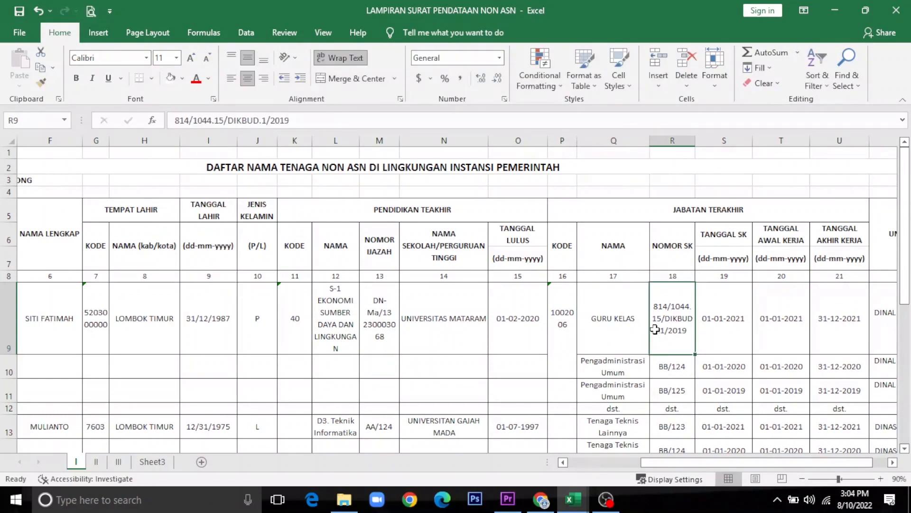
key("Right")
key("Right")
key("Right")
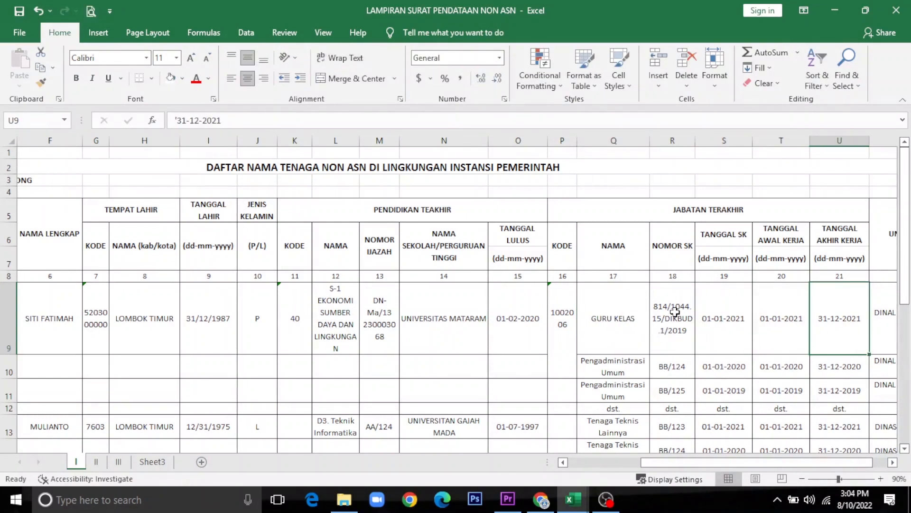
Step: Retype the R9 decree number as 814/658/DIKBUD/2021, correcting a mistyped digit
left_click(675, 311)
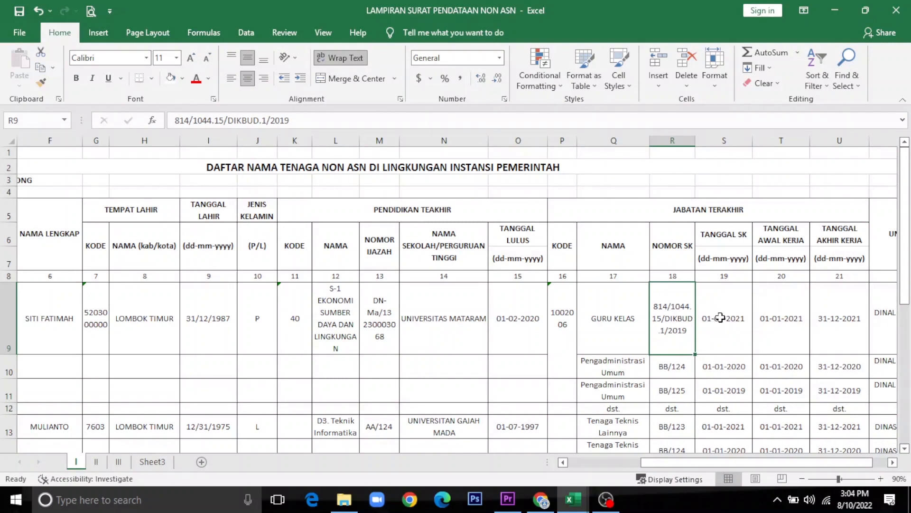
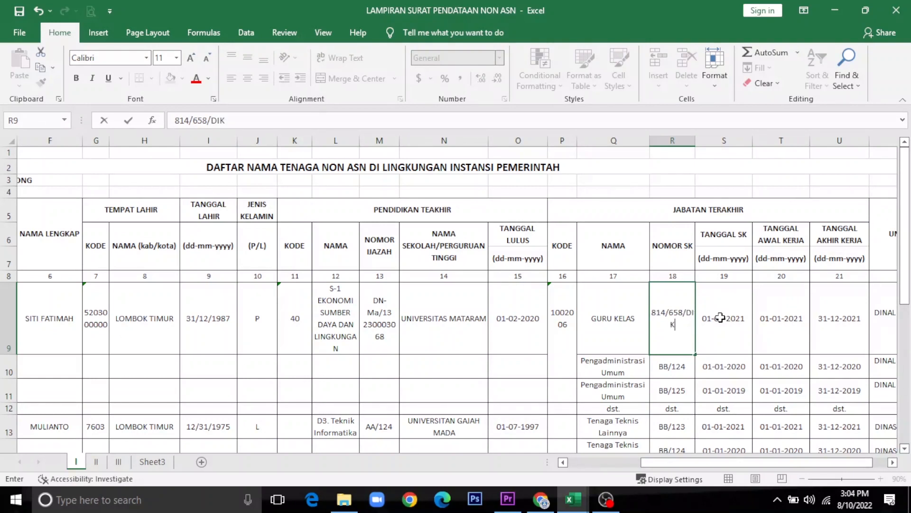
Step: Commit decree number 814/658/DIKBUD/2021 and enter the SK date 02-01-2021 in S9
left_click(720, 317)
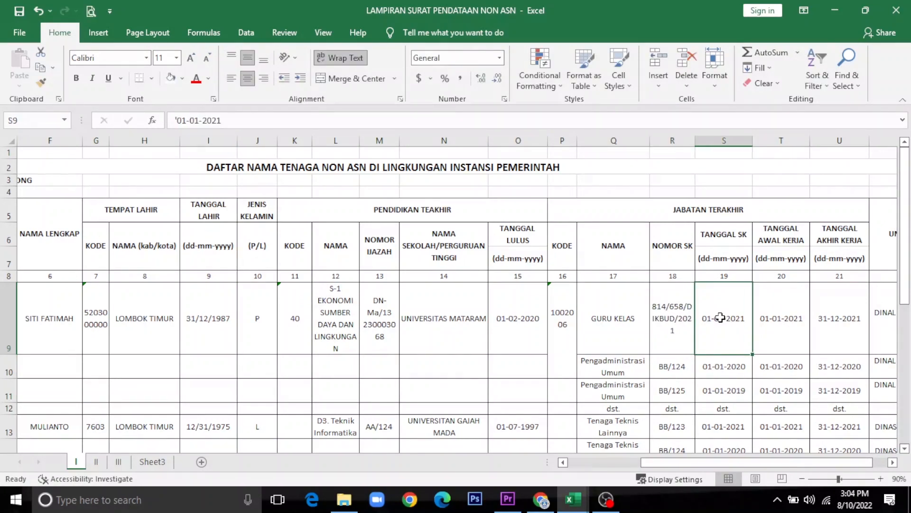
left_click(892, 463)
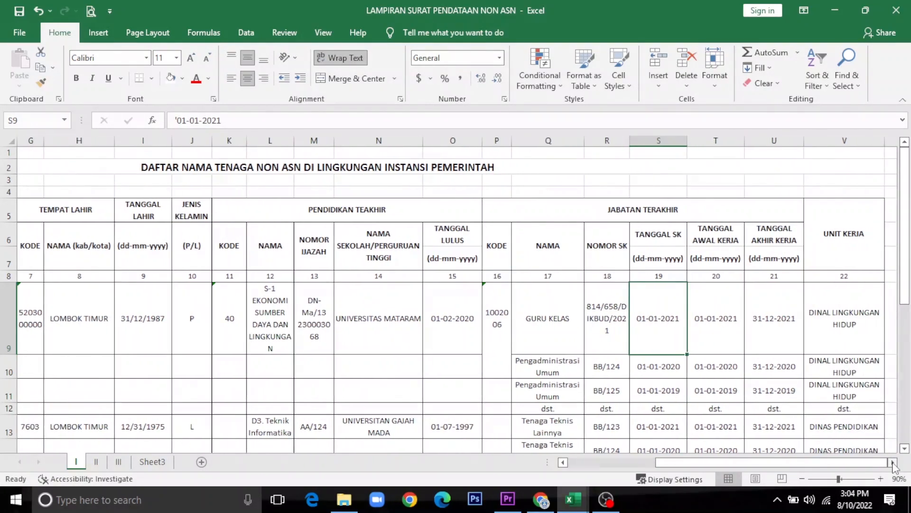
left_click(892, 463)
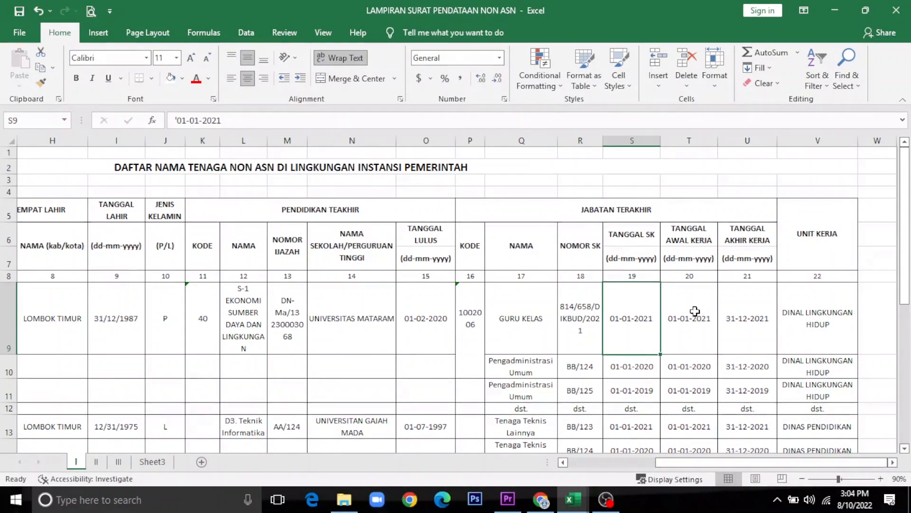
left_click(681, 319)
left_click(638, 321)
type("'02")
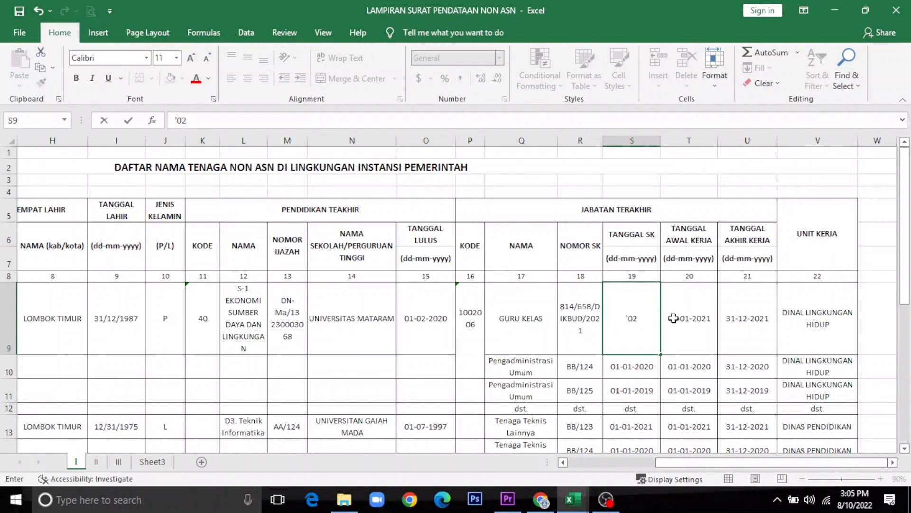
type("-")
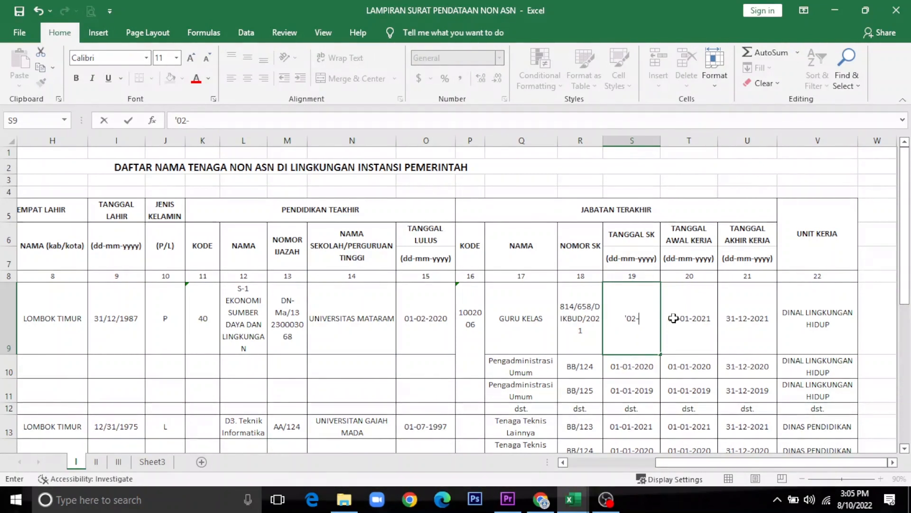
type("01-2021")
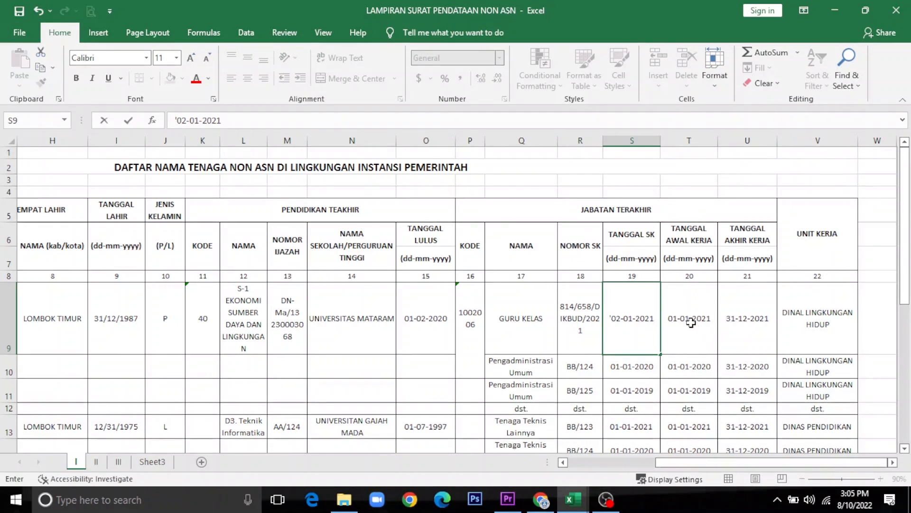
left_click(692, 319)
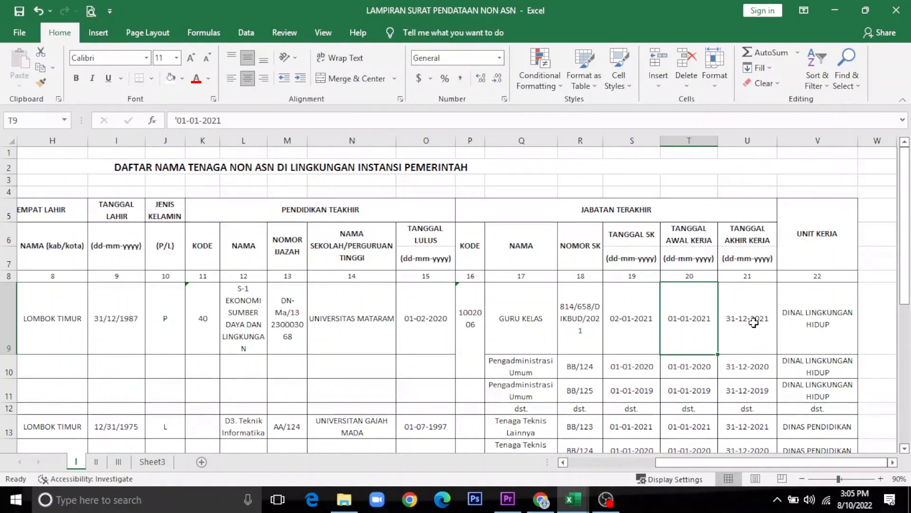
Step: Replace the V9 work unit DINAL LINGKUNGAN HIDUP with SDN 1 SELONG
left_click(754, 322)
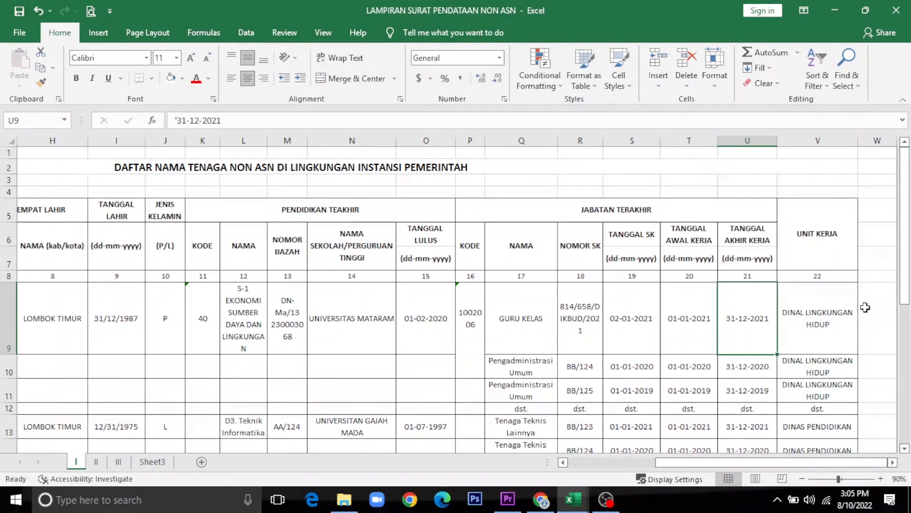
left_click(816, 313)
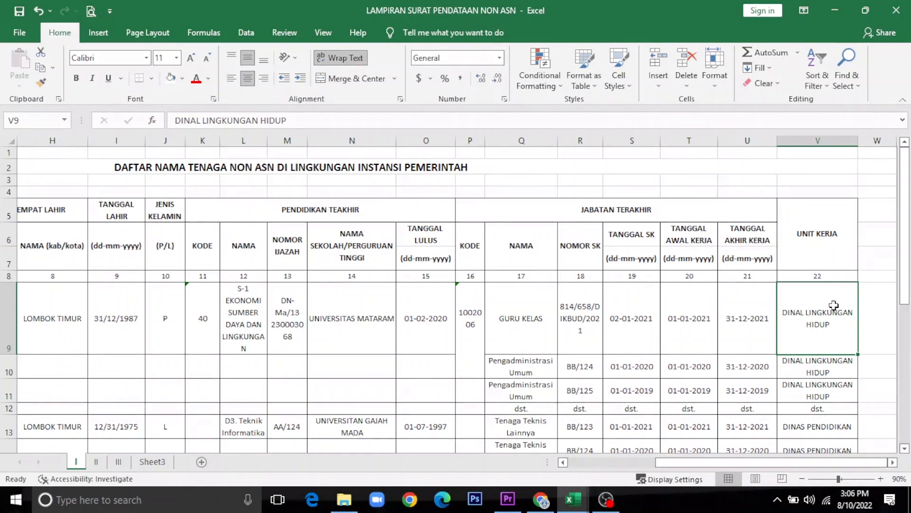
type("SD")
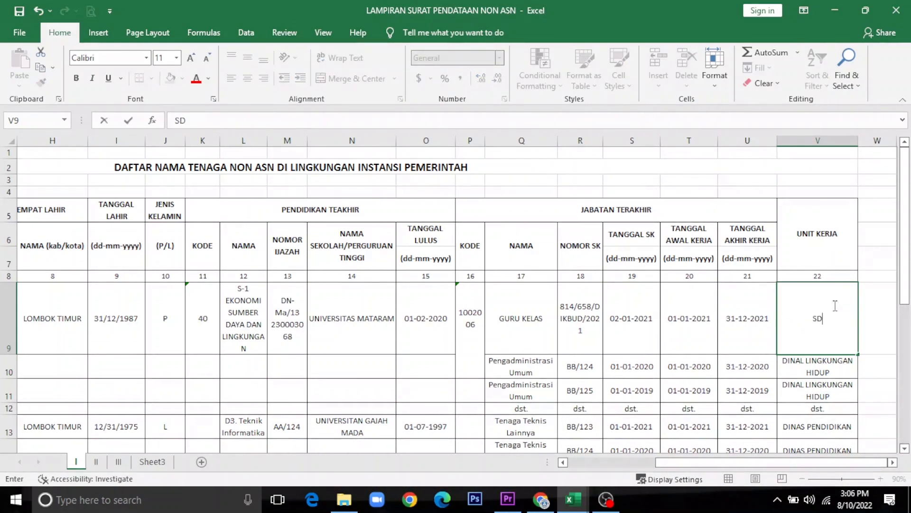
type("N")
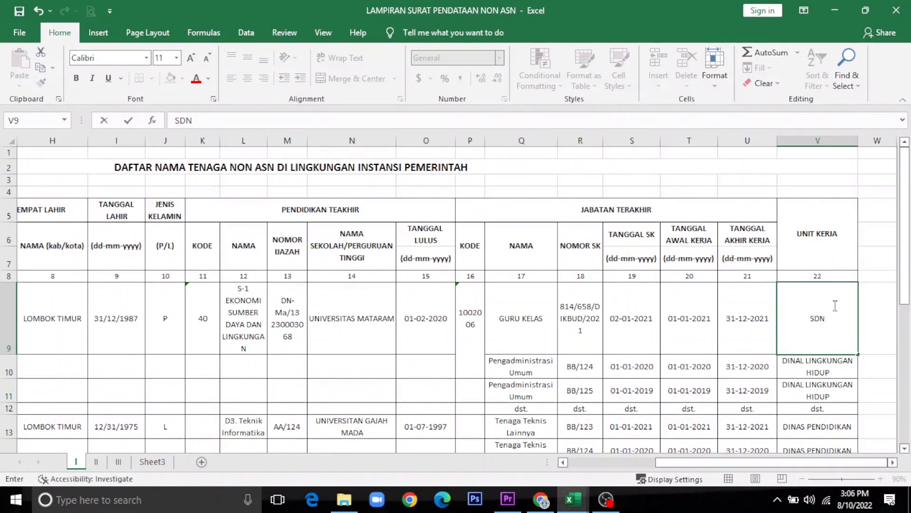
type(" 1 SELONG")
key("Return")
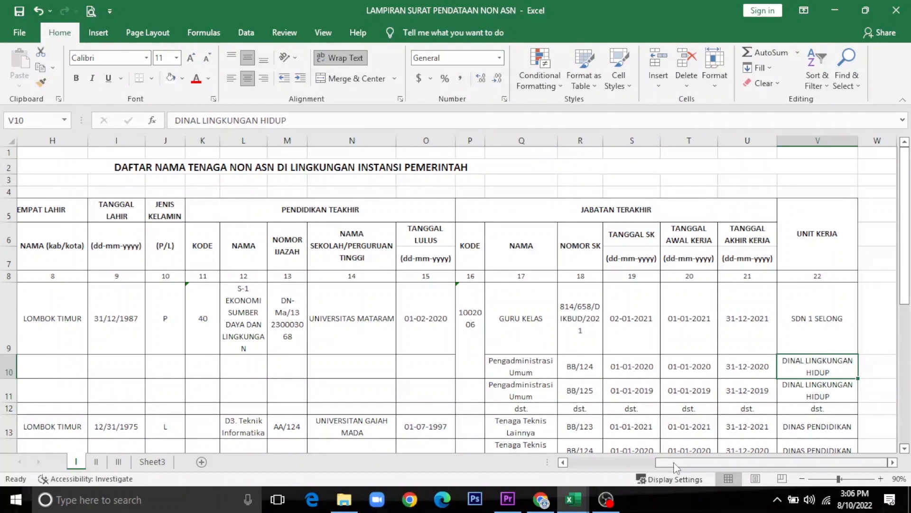
left_click_drag(674, 463, 583, 467)
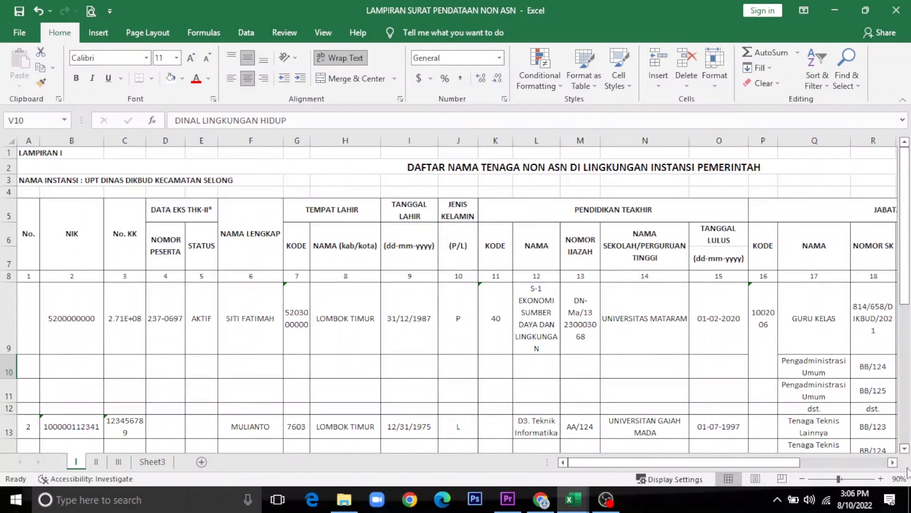
left_click(893, 462)
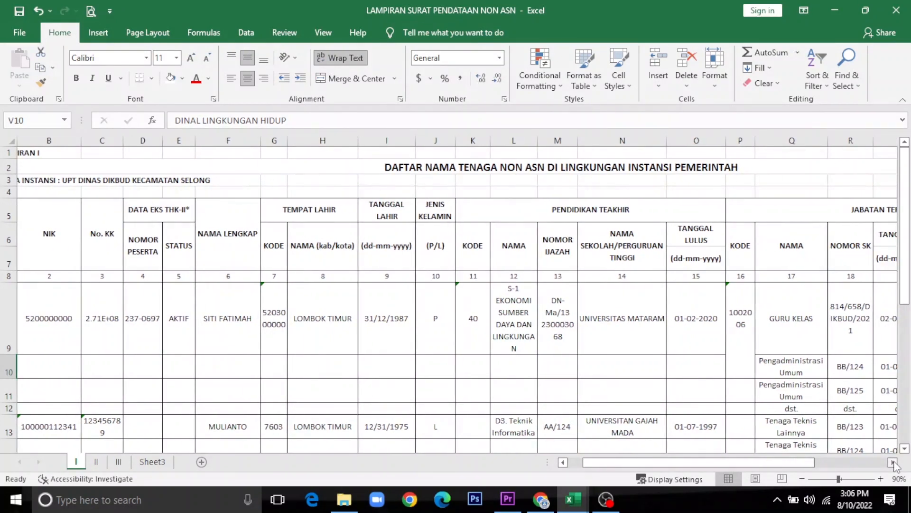
left_click_drag(641, 461, 626, 461)
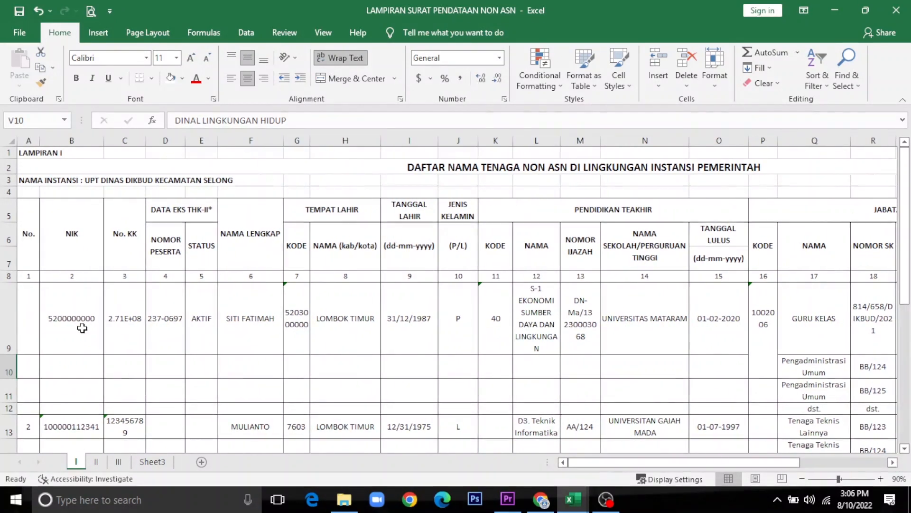
left_click(80, 318)
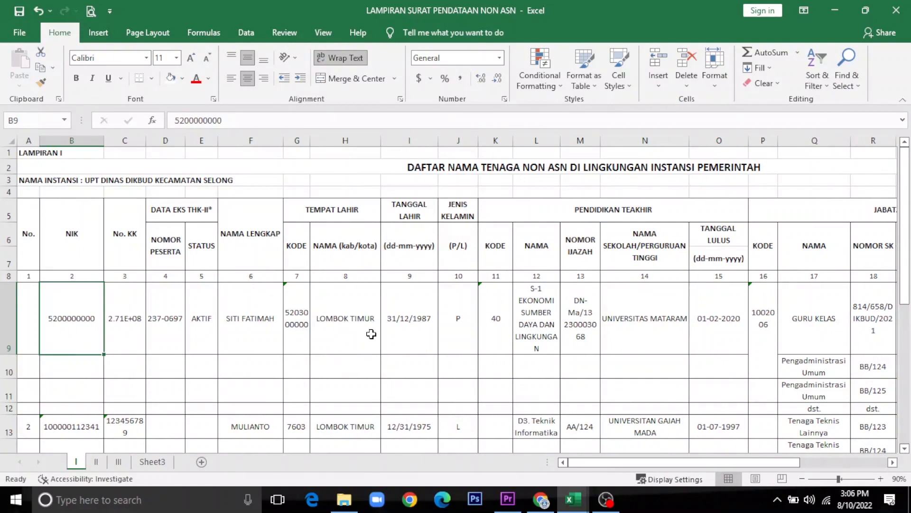
scroll(371, 334, "down", 2)
scroll(372, 332, "down", 1)
scroll(399, 234, "up", 3)
scroll(399, 234, "down", 4)
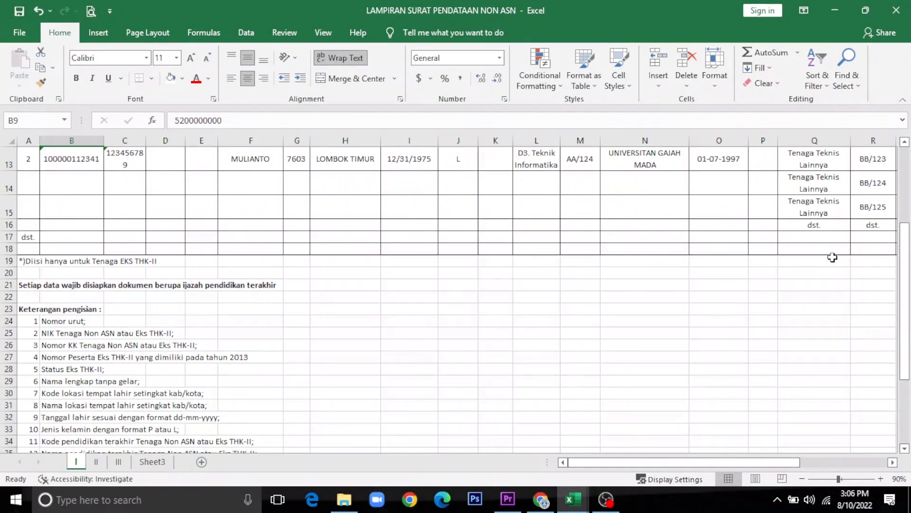
left_click(832, 283)
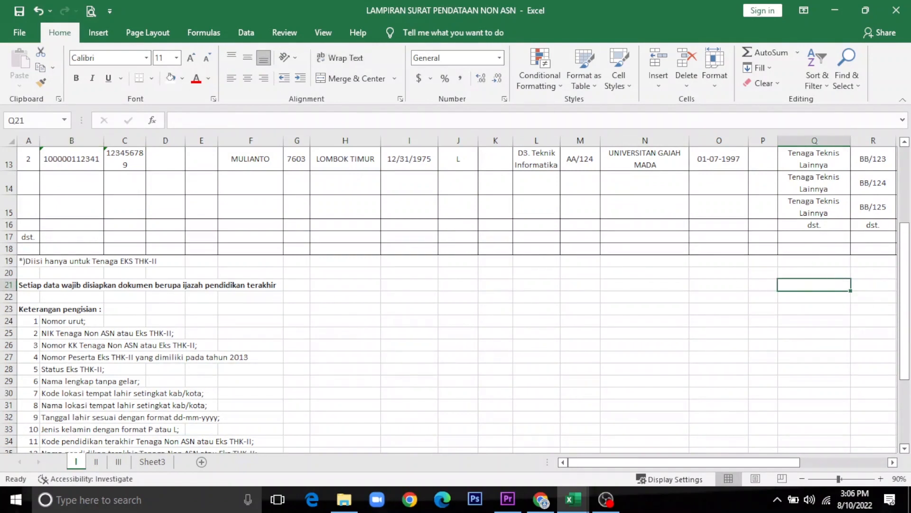
left_click(892, 461)
left_click(892, 463)
left_click(893, 463)
scroll(893, 463, "up", 1)
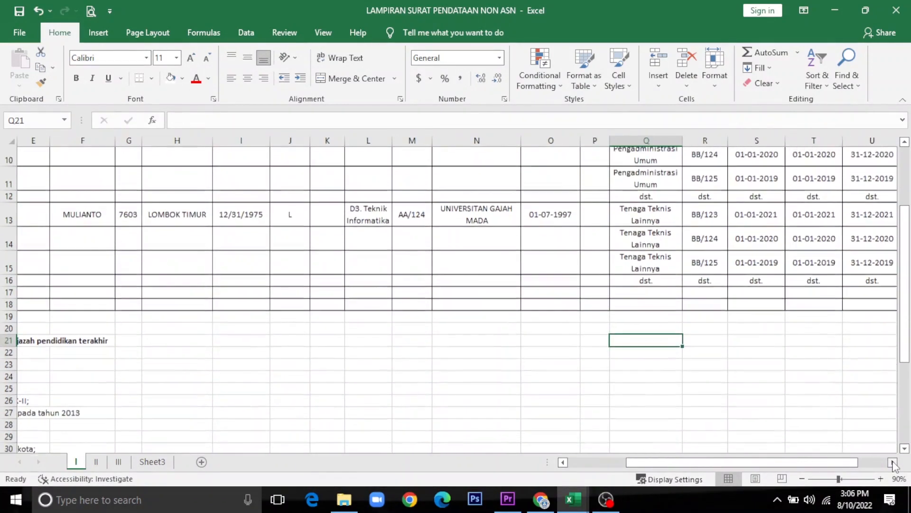
left_click(892, 462)
left_click(893, 462)
left_click(893, 463)
left_click(892, 462)
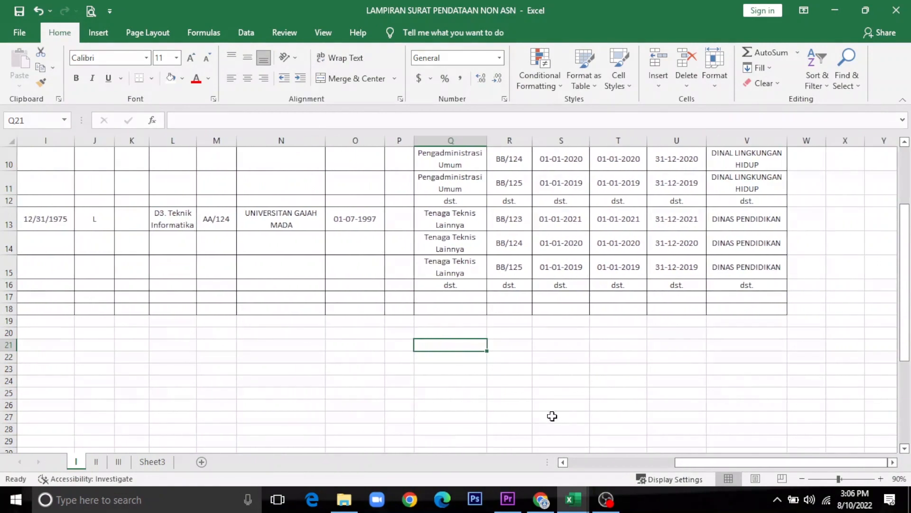
left_click(572, 346)
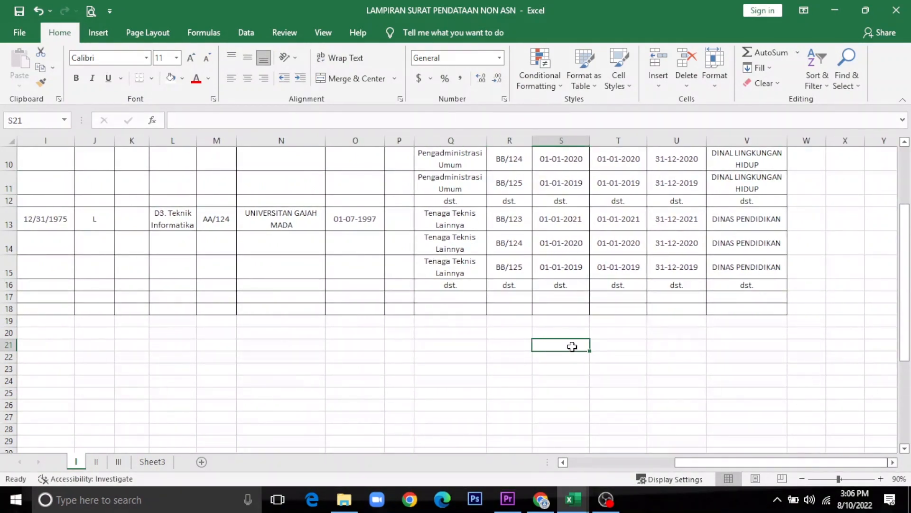
Step: Enter the signature date SELONG, 4 AGUSTUS 2022 in S21, correcting the year
type("SELO")
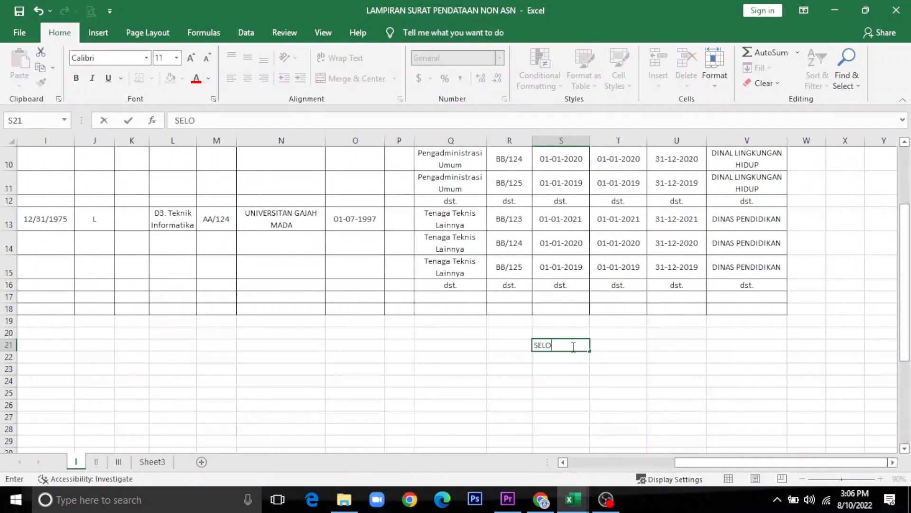
type("NG, 4 AGUSTUS 2022")
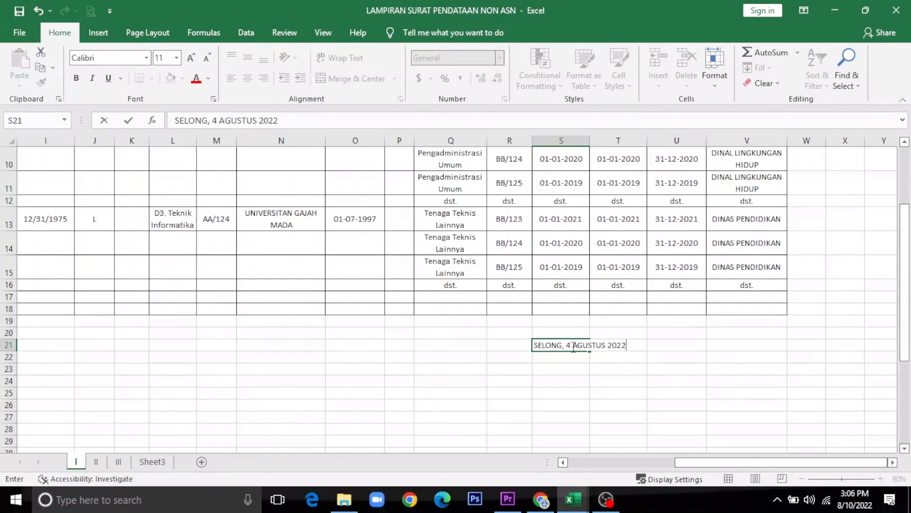
key("Return")
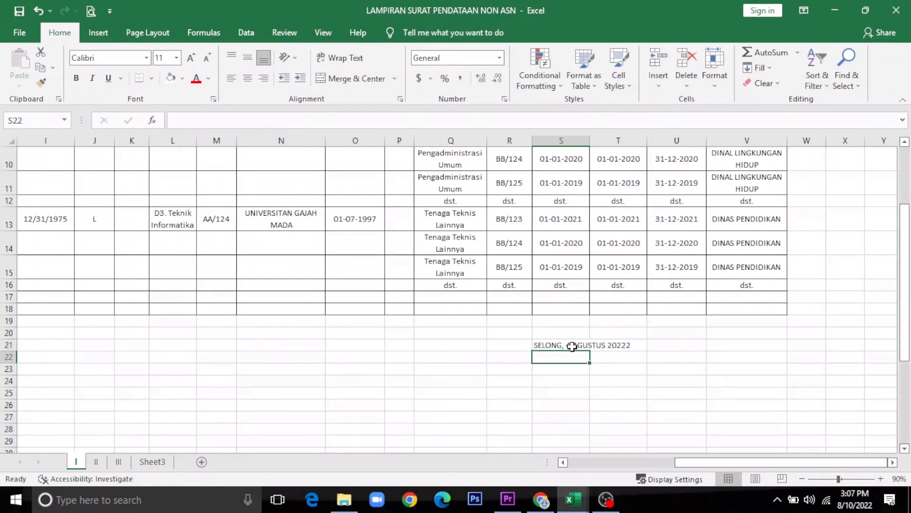
left_click(572, 346)
key("F2")
key("BackSpace")
key("Return")
key("Down")
Step: Add the title KEPALA UPT DINAS DIKBUD KECAMATAN SELONG, the signatory's name, and begin the NIP line
type("KEP")
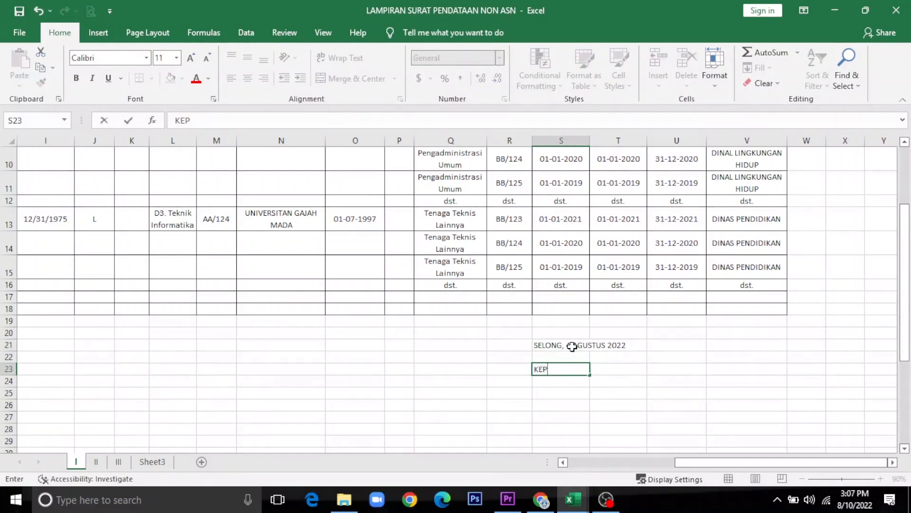
type("ALA UPT DINAS DI")
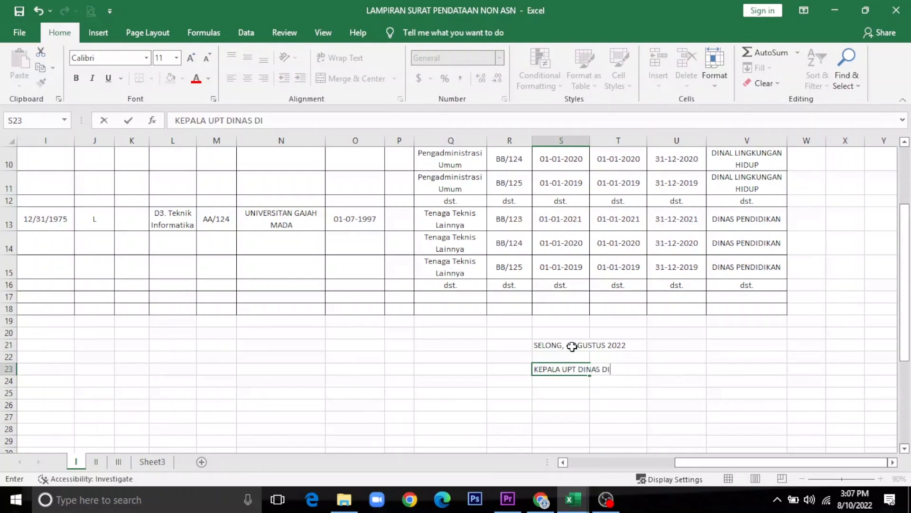
type("KBUD")
key("Return")
type("KEC")
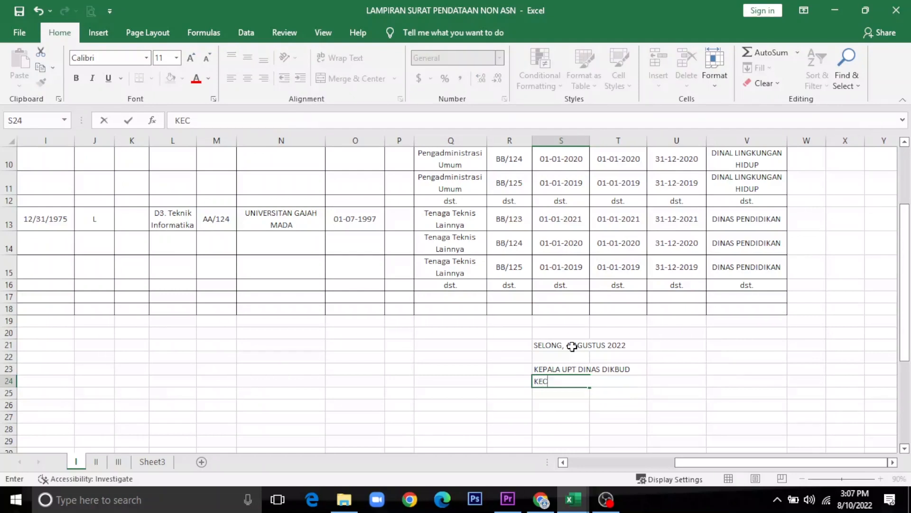
type("AMATAN SELONG")
key("Return")
key("Return")
key("Return")
key("Return")
key("Return")
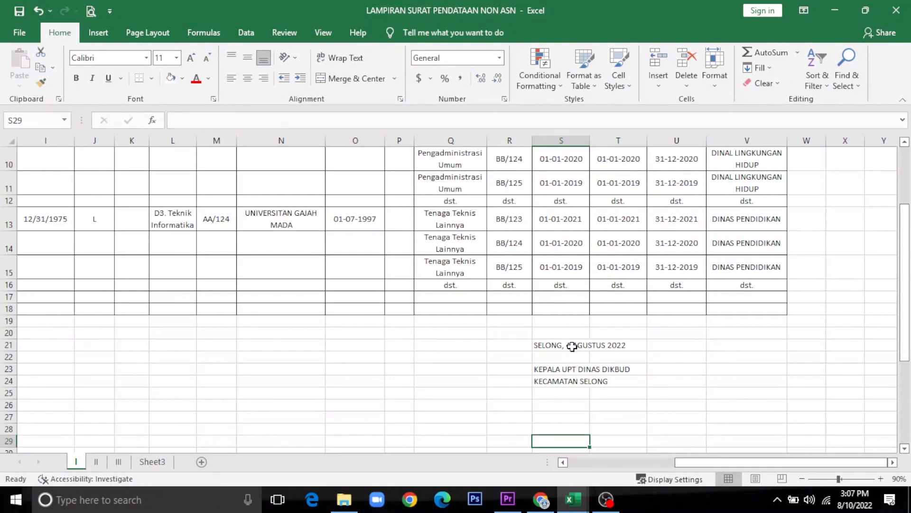
type("H")
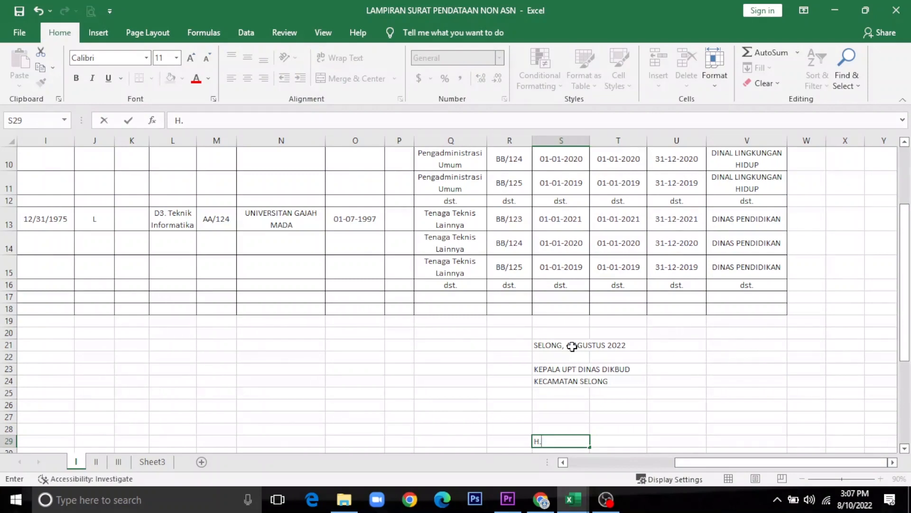
type(". AMINULLAH.")
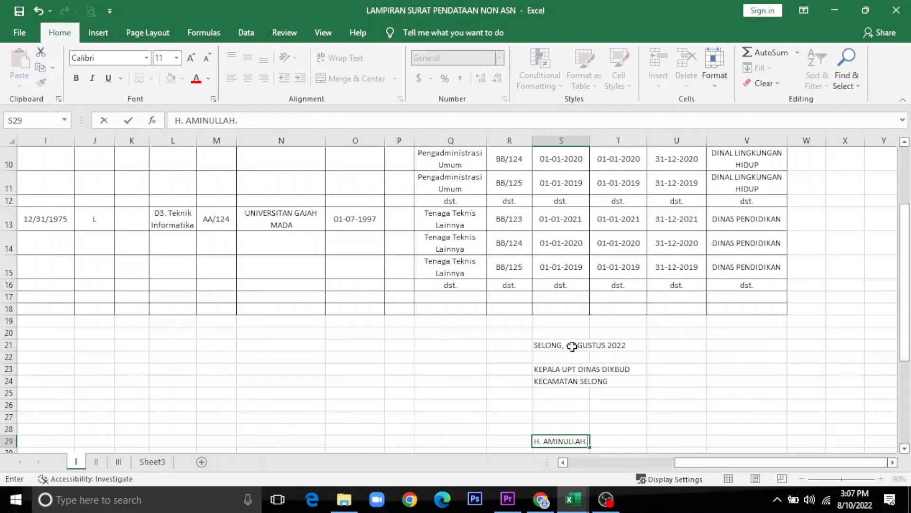
key("Return")
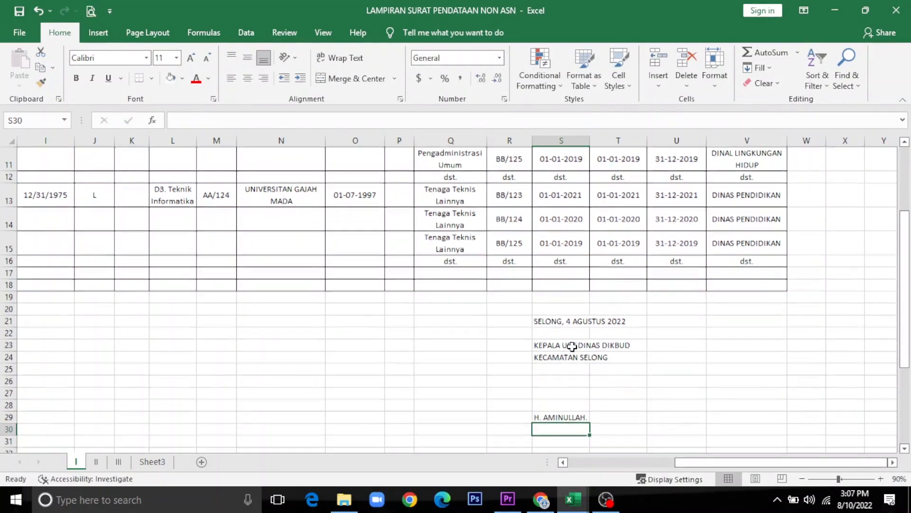
type("NIP.B")
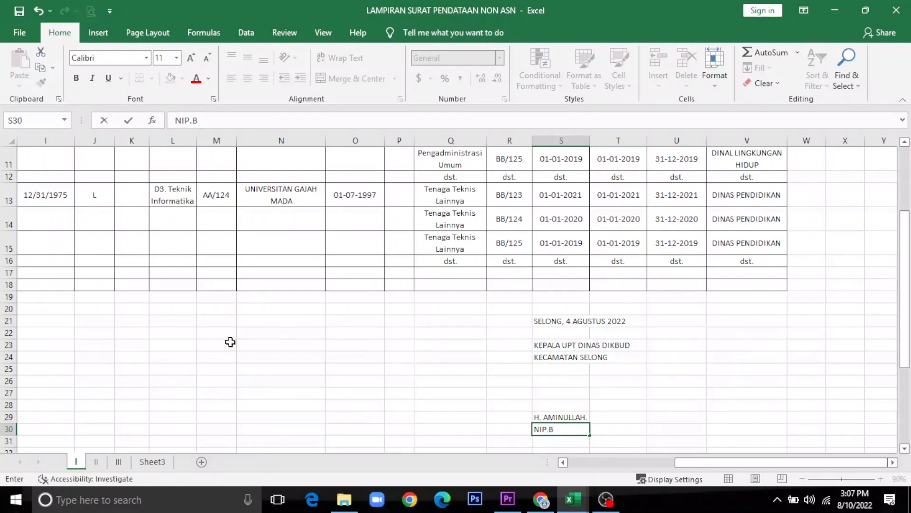
left_click_drag(693, 463, 575, 483)
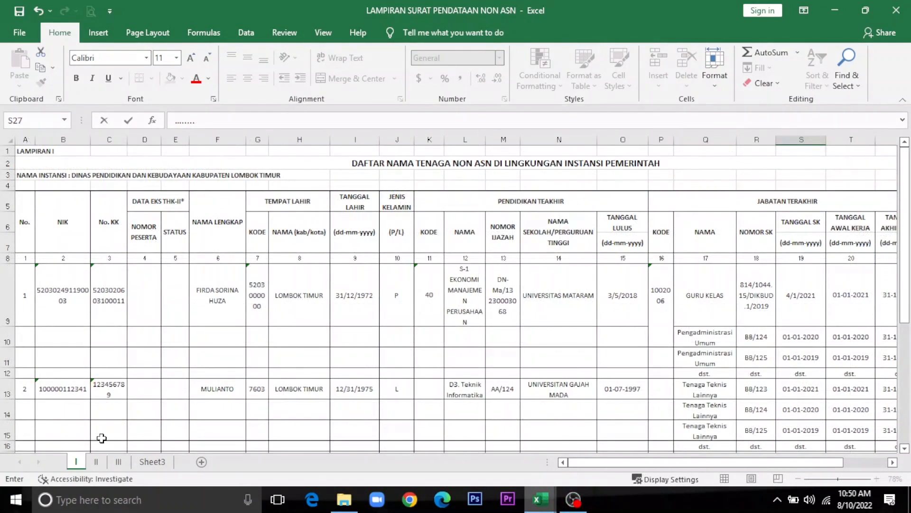
left_click(96, 461)
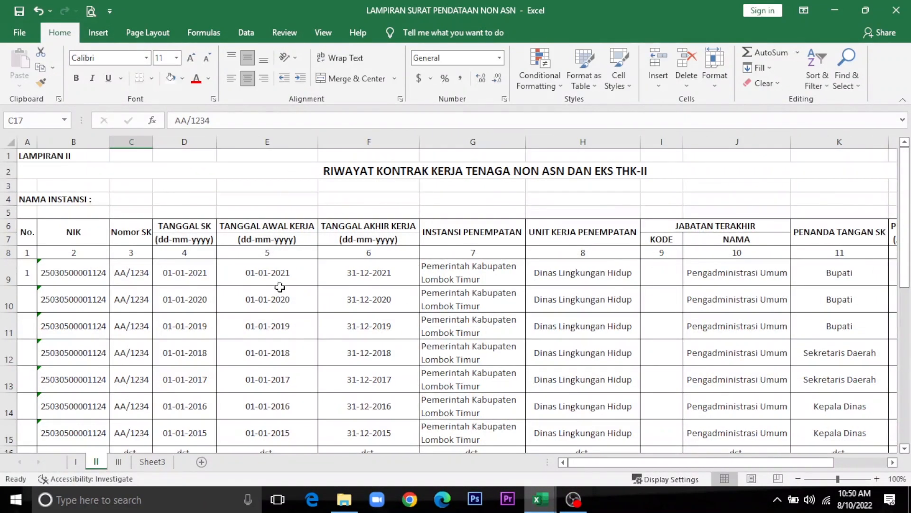
Step: Clear the repeated NIK values in B10:B15 on Lampiran II, keeping only B9's NIK
left_click(86, 277)
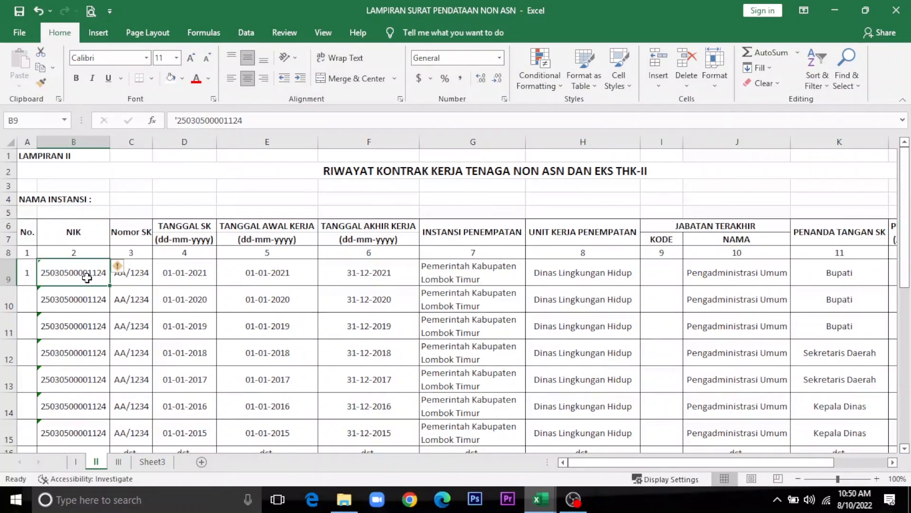
left_click_drag(84, 304, 105, 322)
key("Delete")
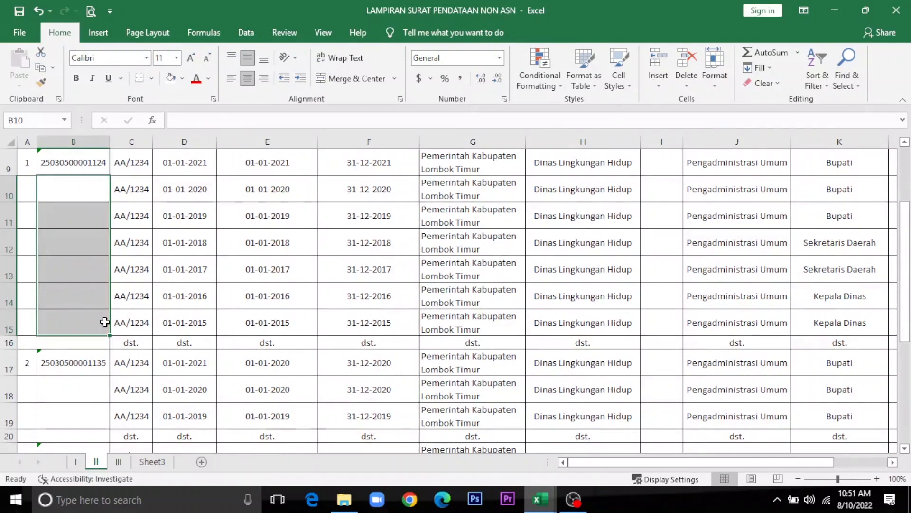
left_click(144, 271)
scroll(138, 271, "up", 3)
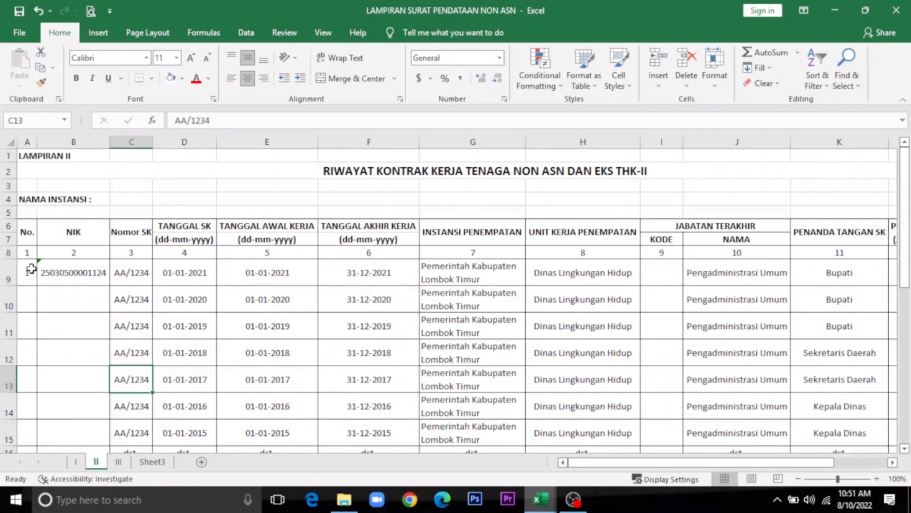
left_click(30, 201)
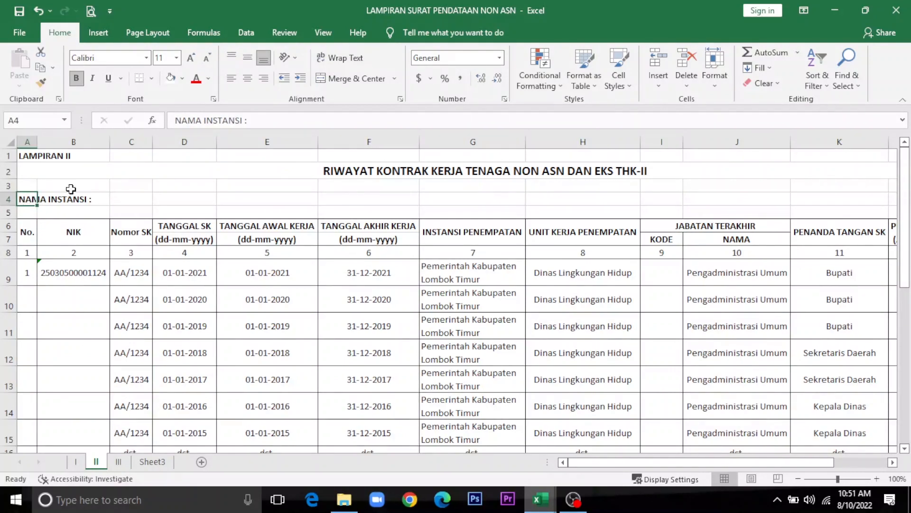
Step: Type UPT DINAS DIKBUD KECAMATAN SELONG after 'NAMA INSTANSI :' in cell A4
left_click(261, 119)
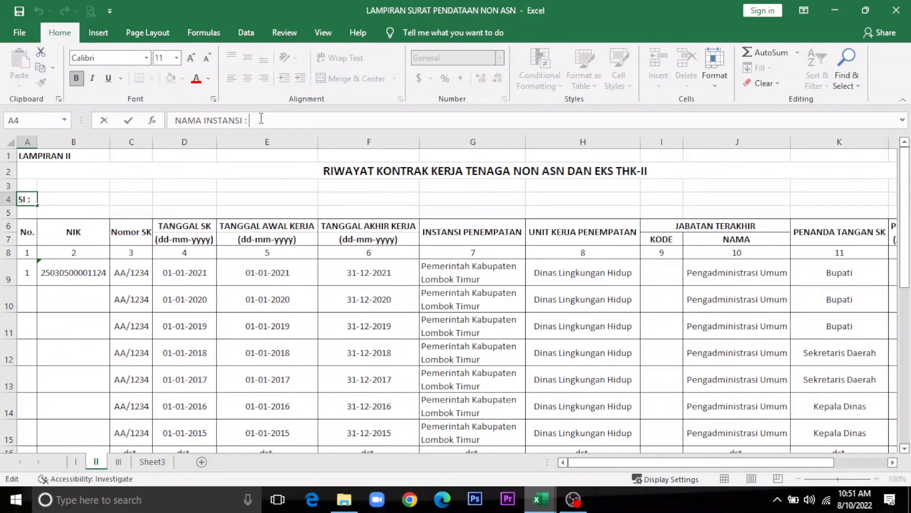
left_click(89, 237)
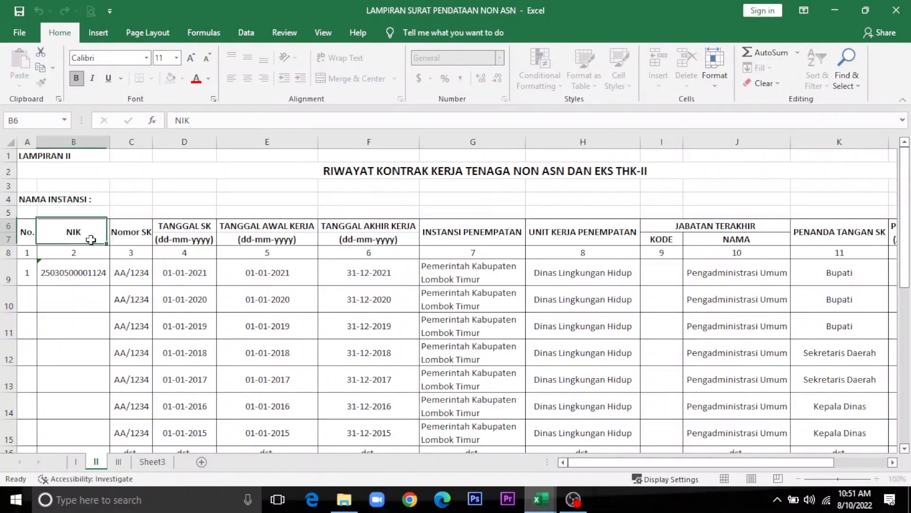
double_click(20, 199)
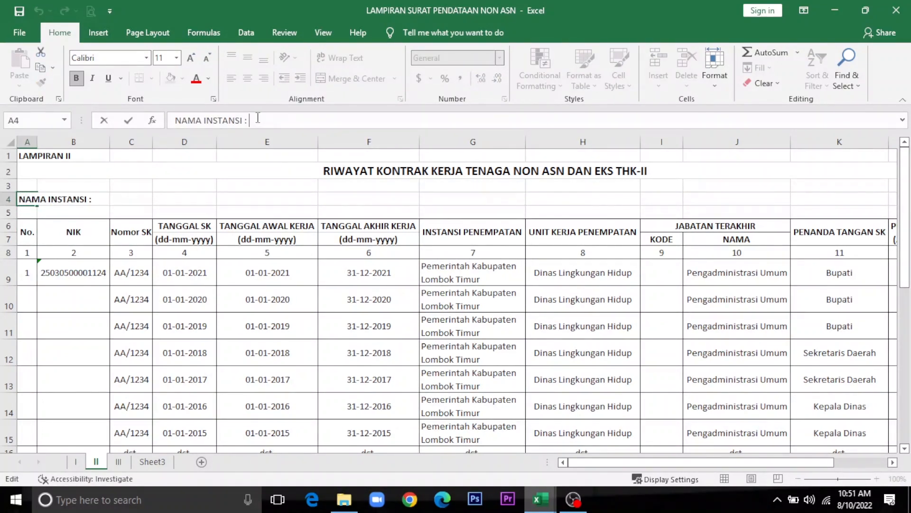
type("UPT DINAS DIKBUD KECAMATAN")
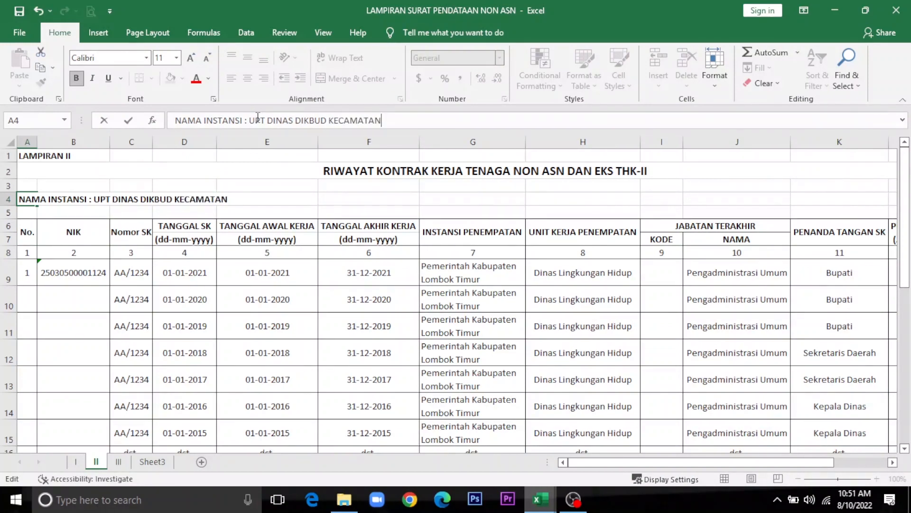
type(" SELONG")
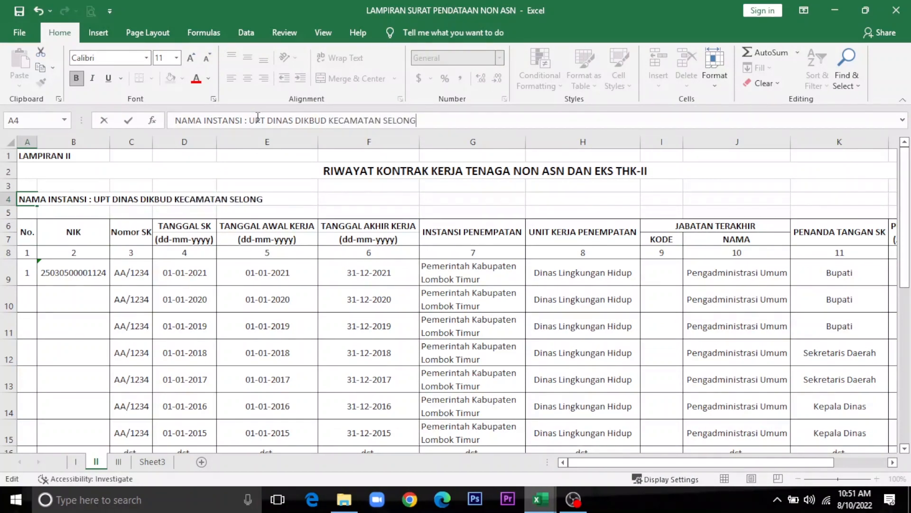
Step: Commit the full NAMA INSTANSI line and check the first row's NIK and SK number
key("Return")
key("Return")
key("Down")
key("Down")
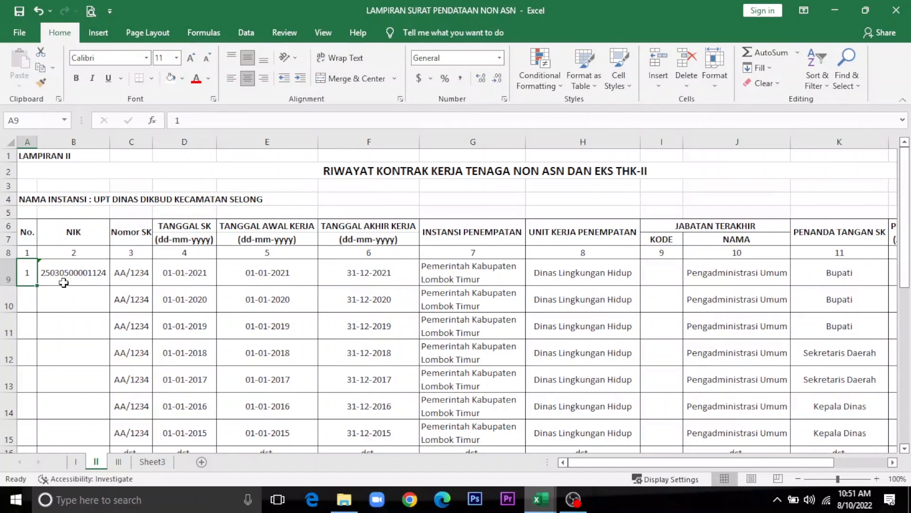
left_click(68, 272)
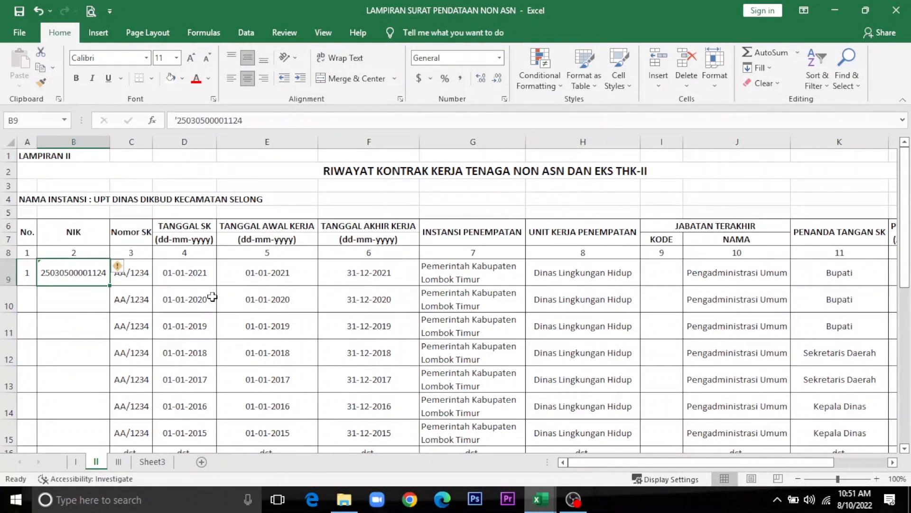
key("Right")
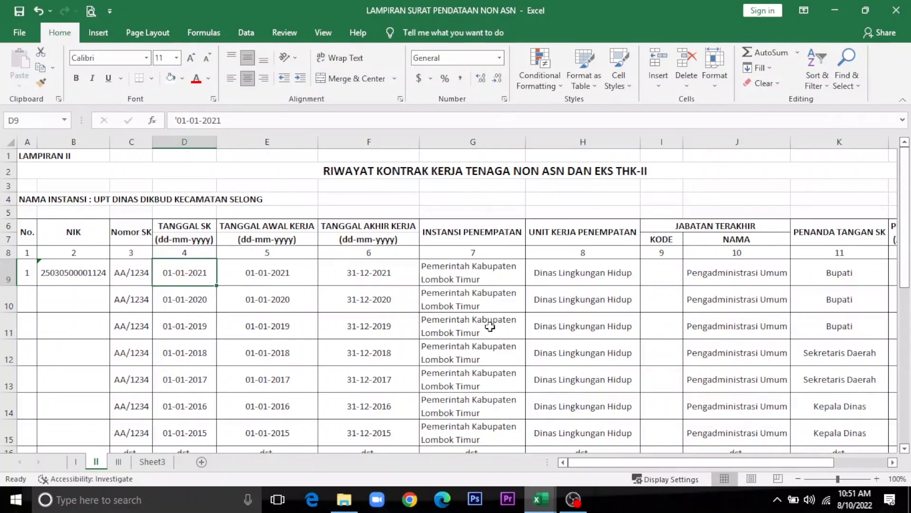
Step: Review the first contract row's SK date, work dates and placement institution through H9
key("Down")
key("Up")
key("Right")
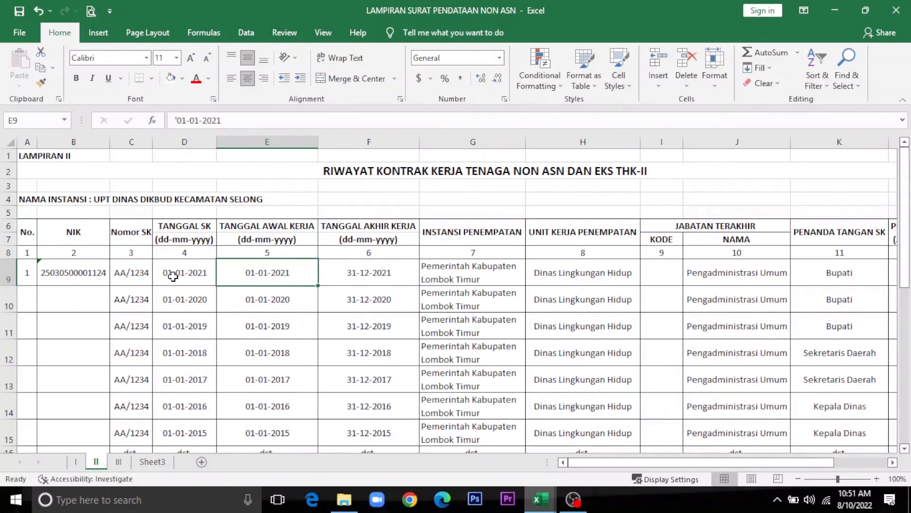
left_click(176, 273)
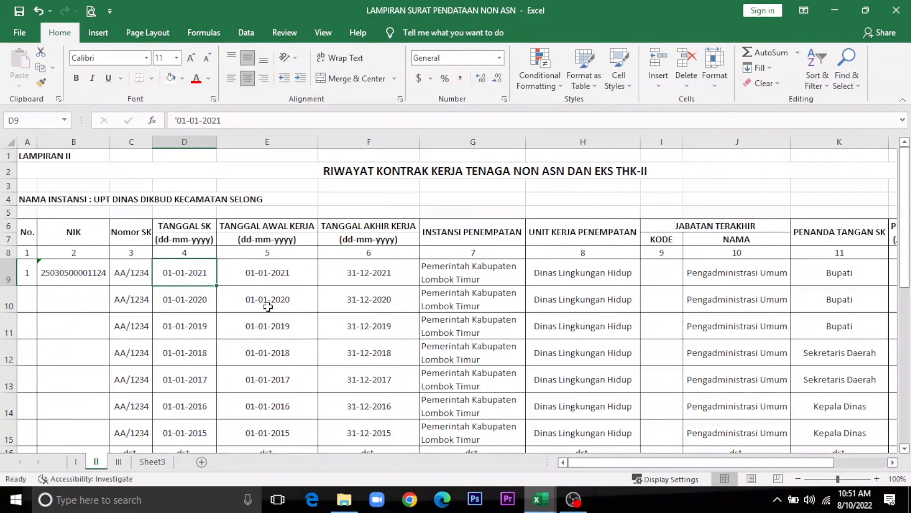
left_click(290, 273)
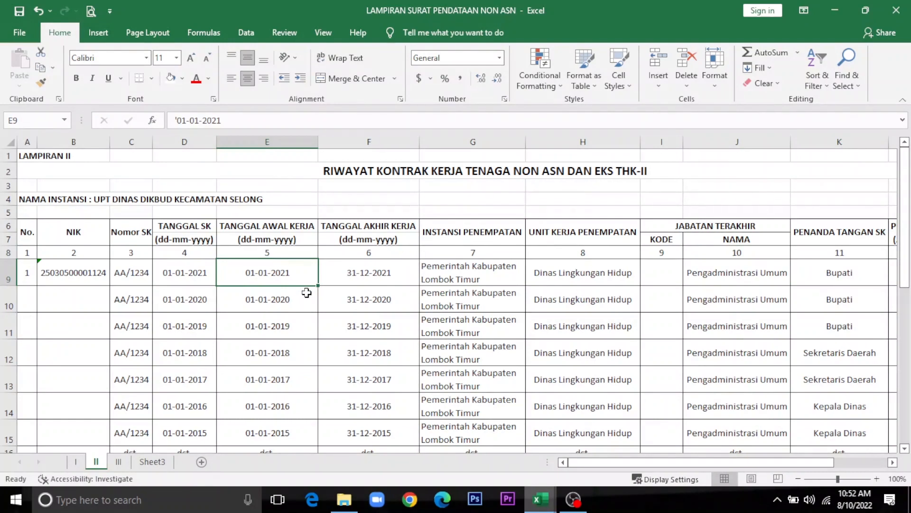
left_click(394, 277)
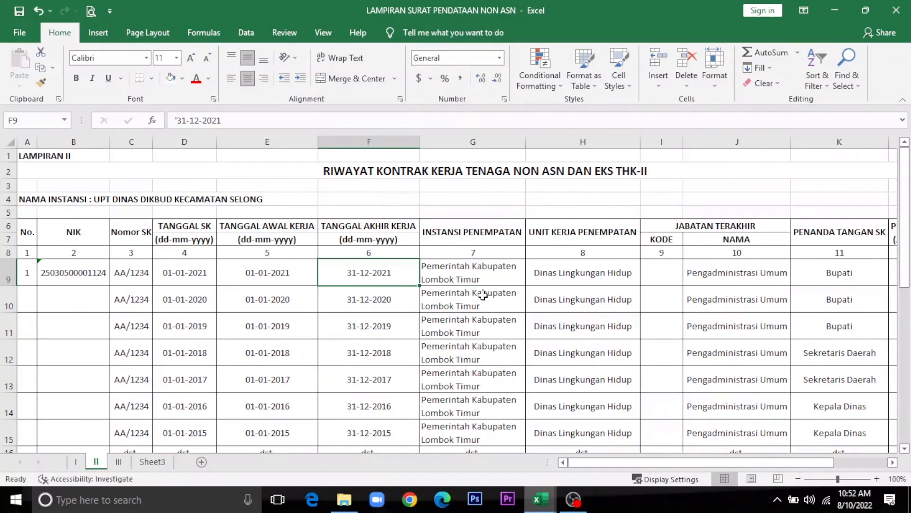
left_click(481, 274)
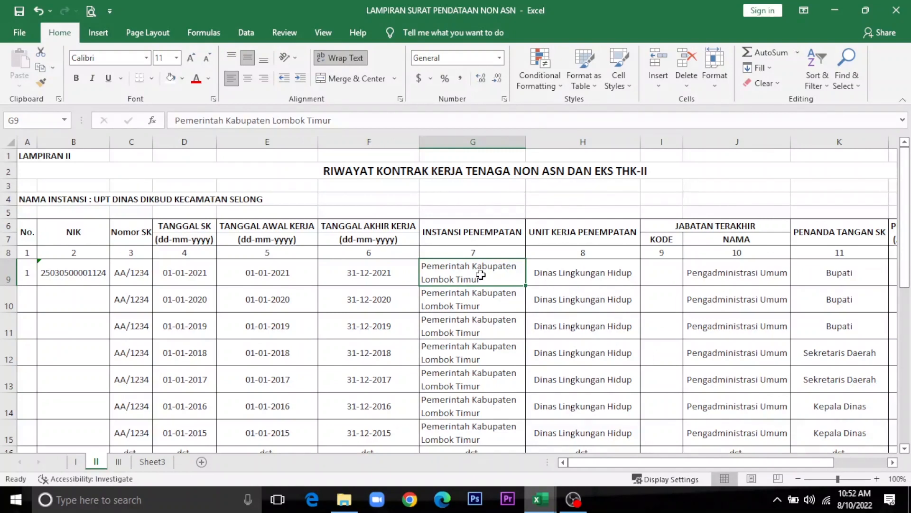
key("Right")
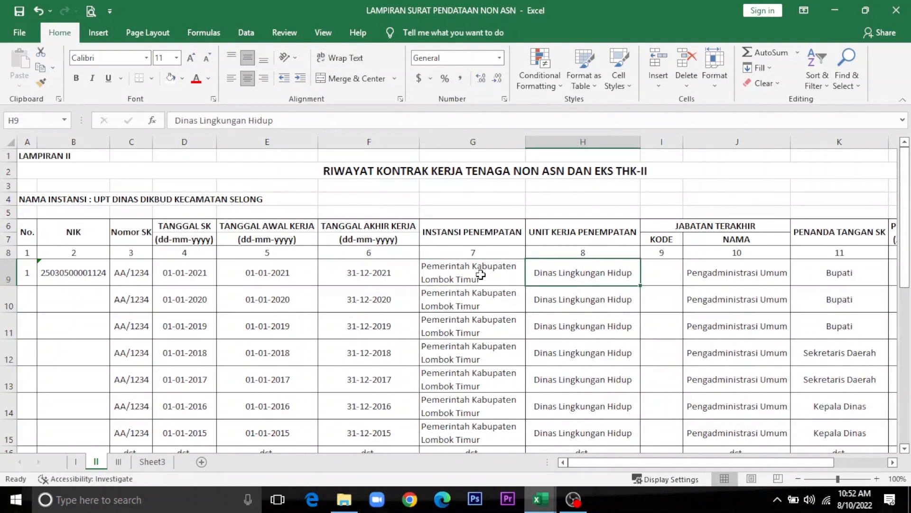
Step: Enter SDN 1 SELONG as the Lampiran II work unit, then select code 1002006 on Lampiran I
type("SD")
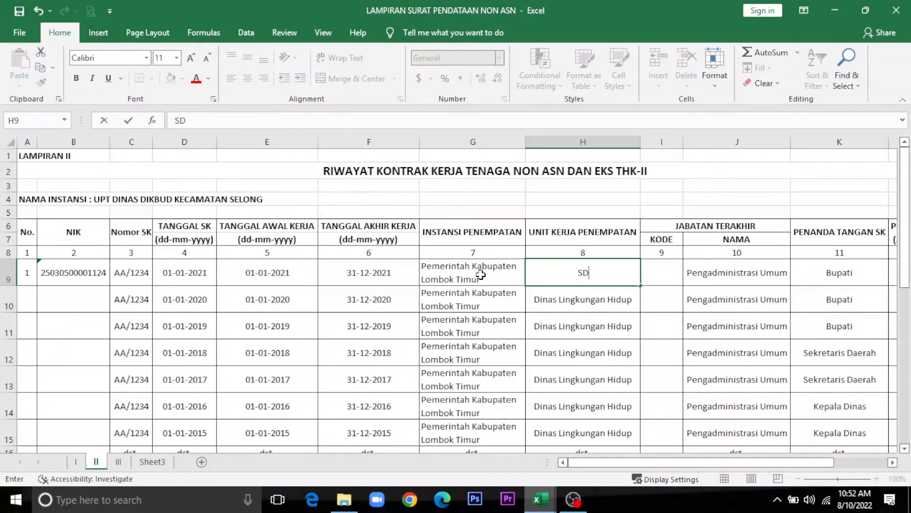
type("N 1 SELONG")
key("Tab")
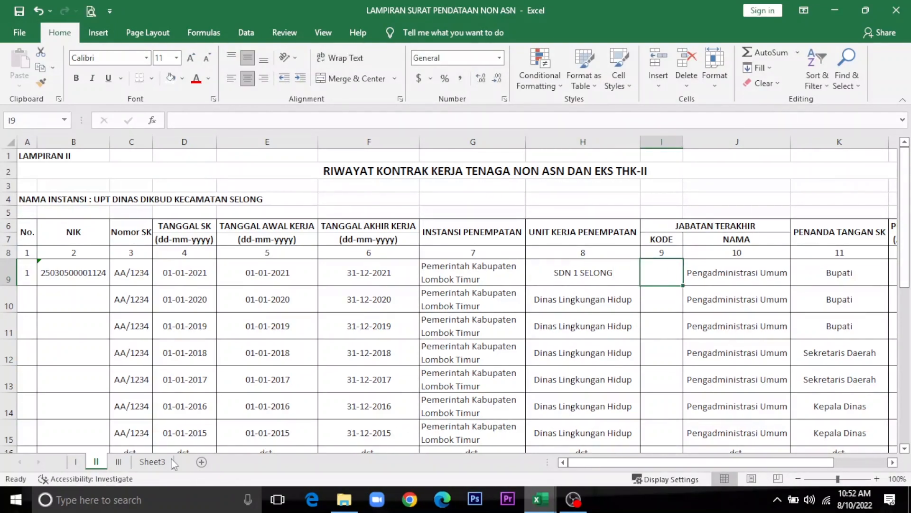
left_click(77, 461)
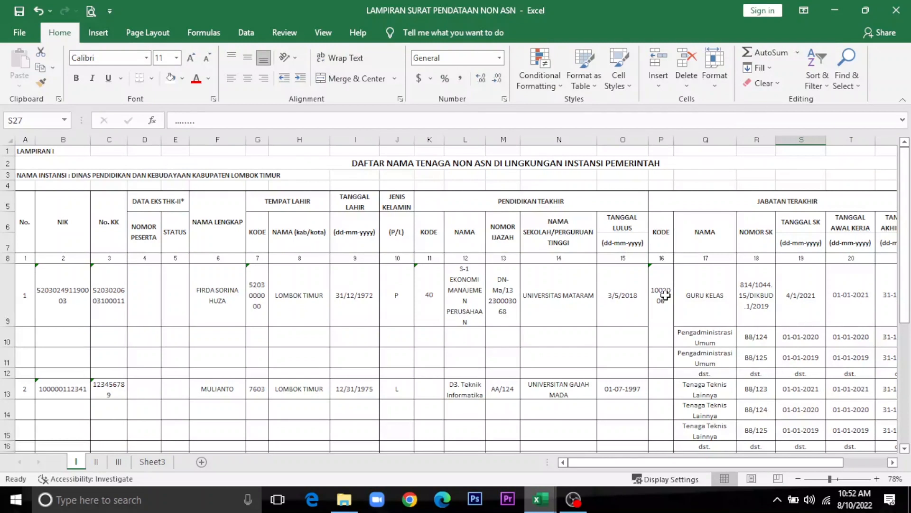
left_click(665, 295)
Step: Paste the job code 1002006 from Lampiran I into cell I9 of Lampiran II
key("ctrl+c")
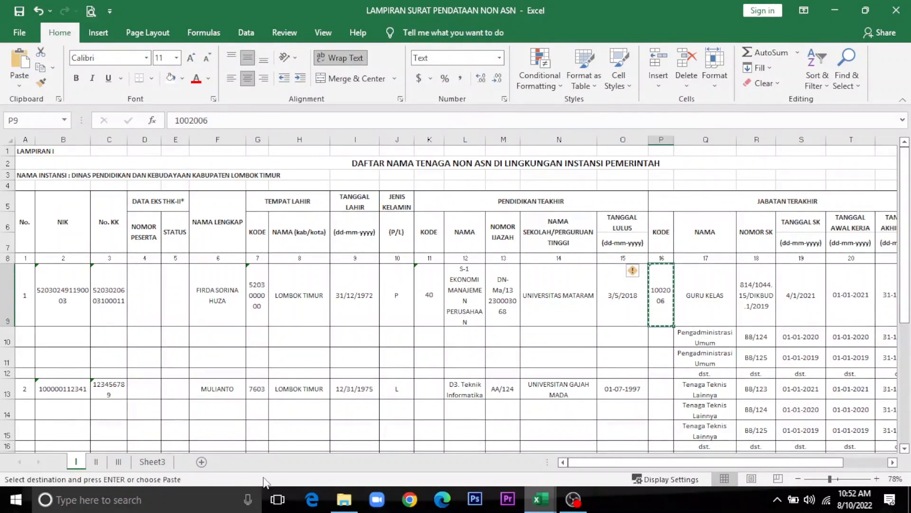
left_click(96, 462)
left_click_drag(473, 406, 661, 274)
left_click(658, 276)
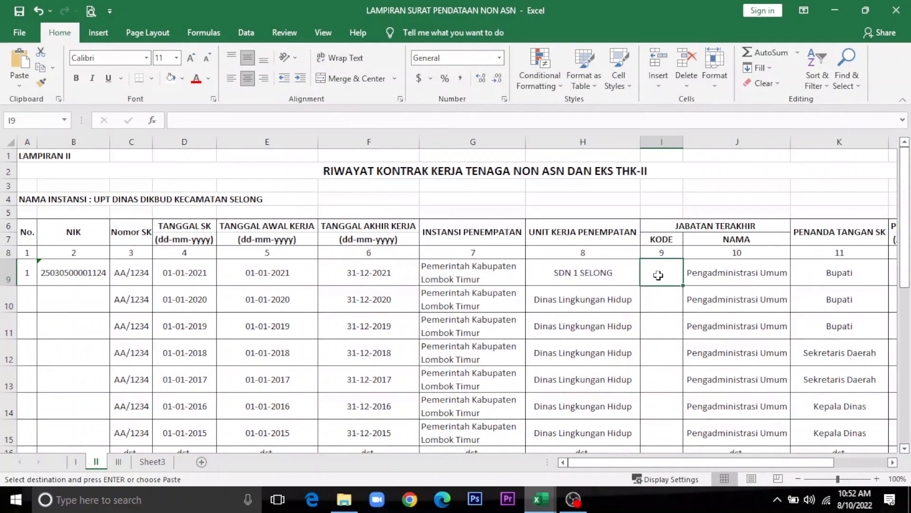
key("ctrl+v")
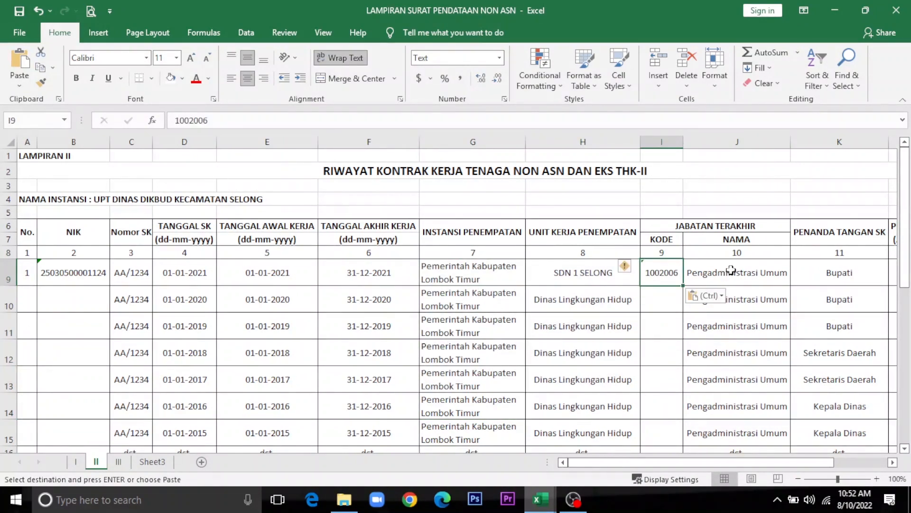
Step: Copy the job title GURU KELAS from Lampiran I into cell J9 of Lampiran II
left_click(739, 272)
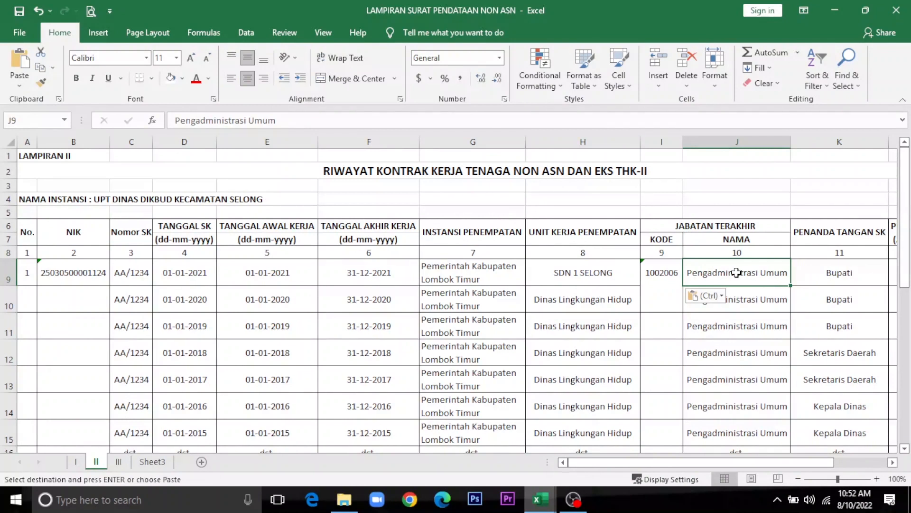
left_click(76, 461)
left_click(710, 304)
key("ctrl+c")
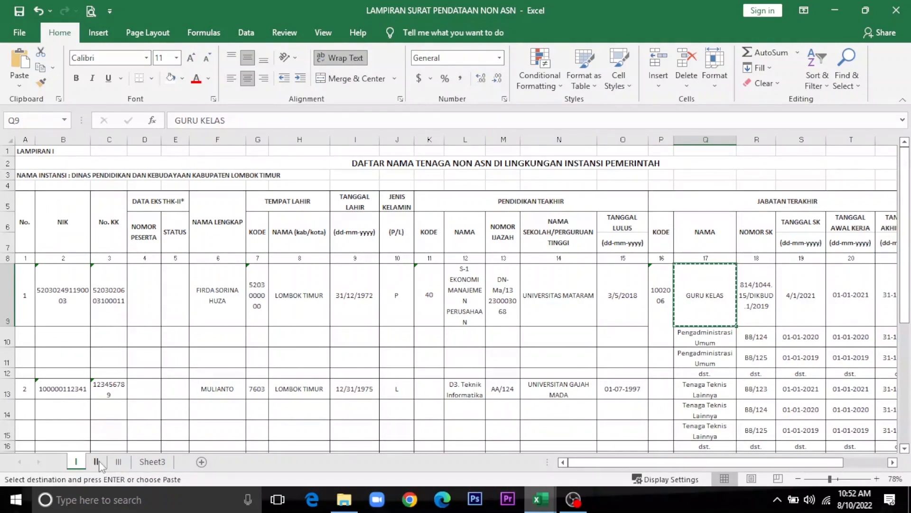
left_click(97, 461)
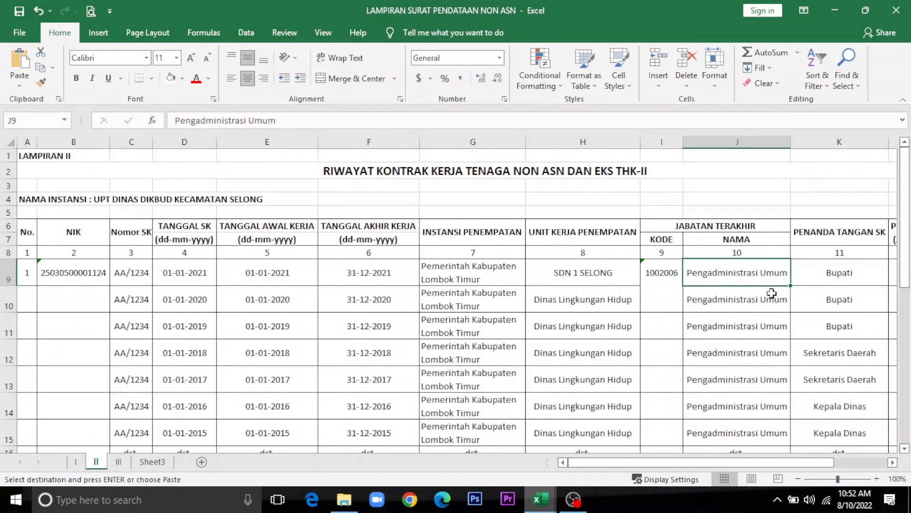
key("ctrl+v")
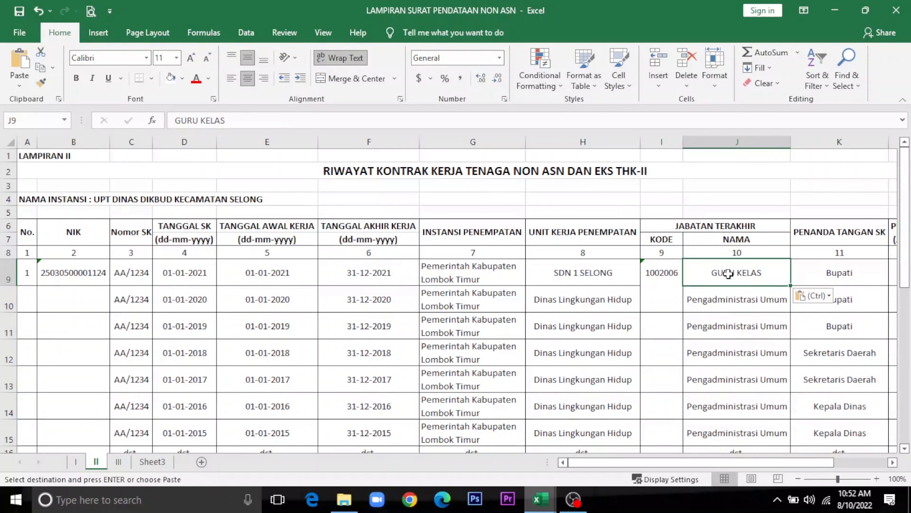
left_click(846, 273)
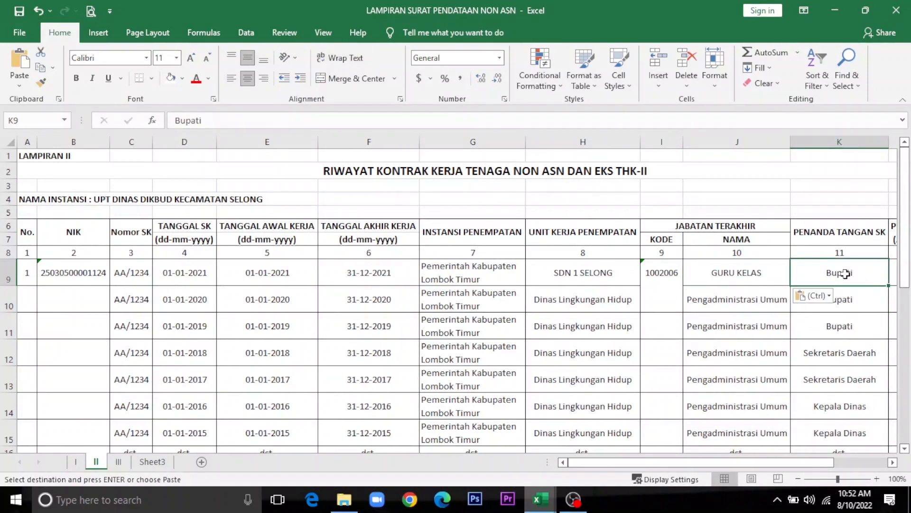
left_click(892, 462)
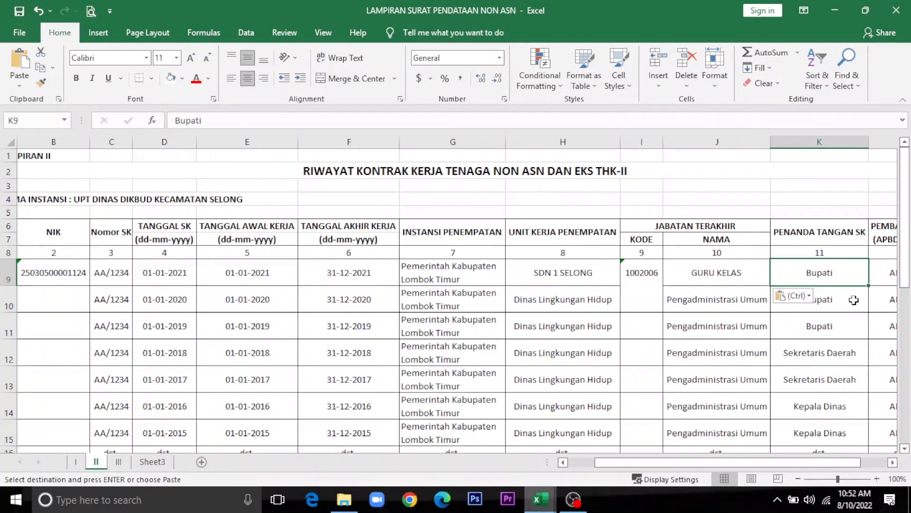
left_click(892, 463)
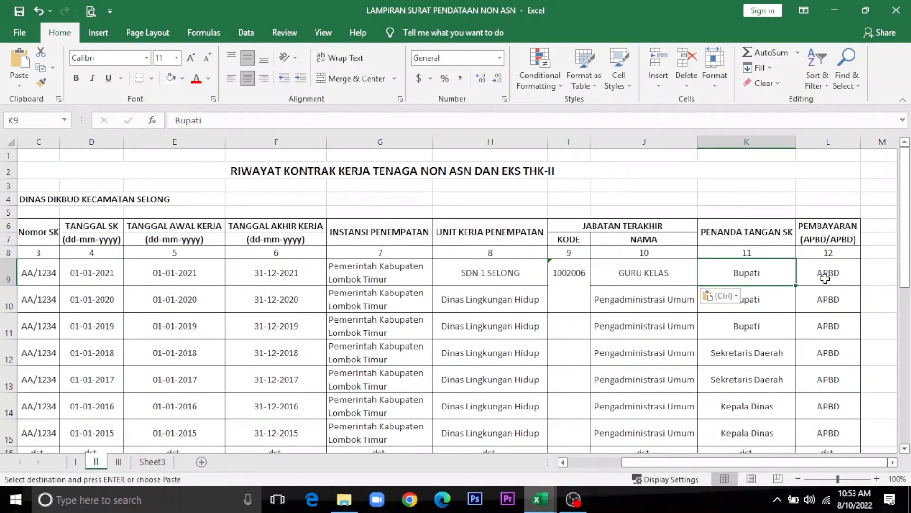
left_click(656, 279)
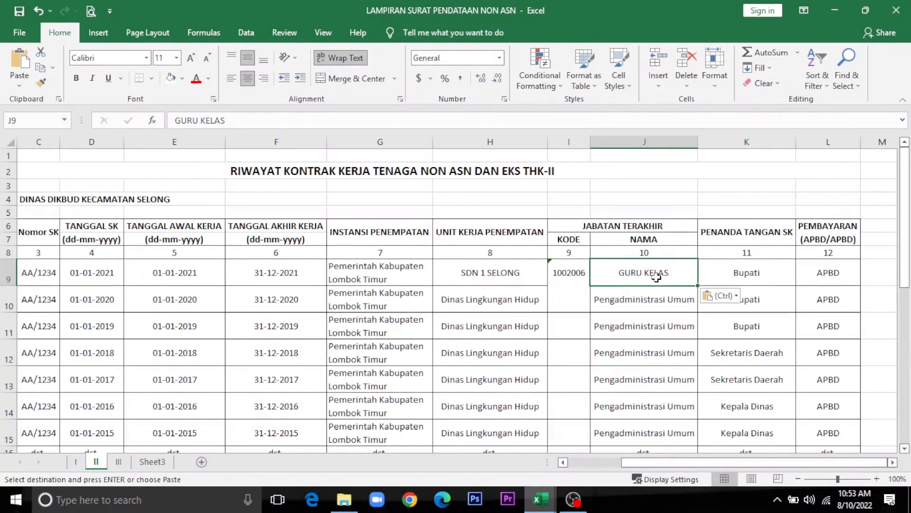
left_click(815, 269)
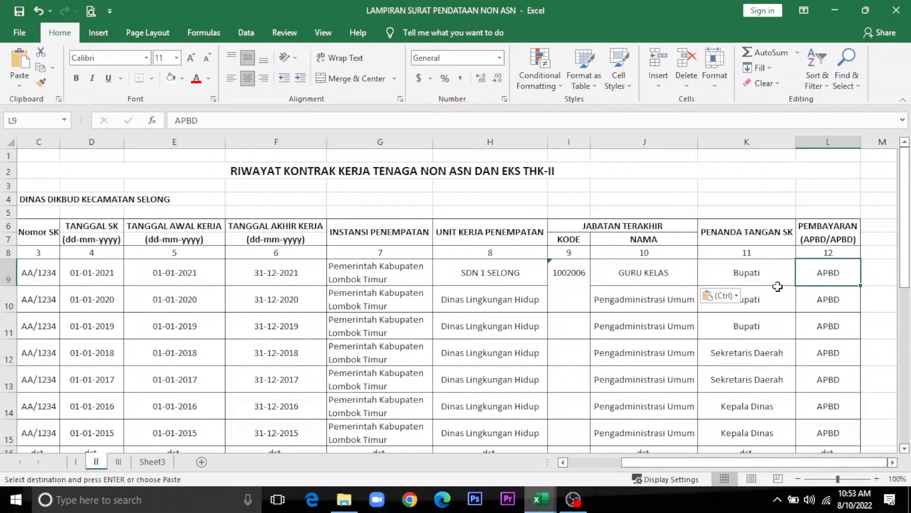
left_click(766, 275)
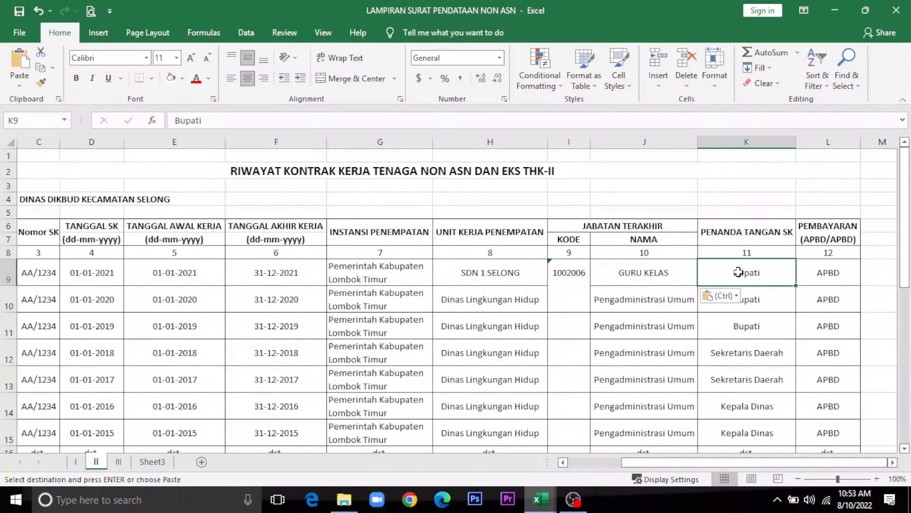
left_click(835, 273)
left_click(777, 278)
left_click(675, 462)
left_click_drag(675, 463, 622, 463)
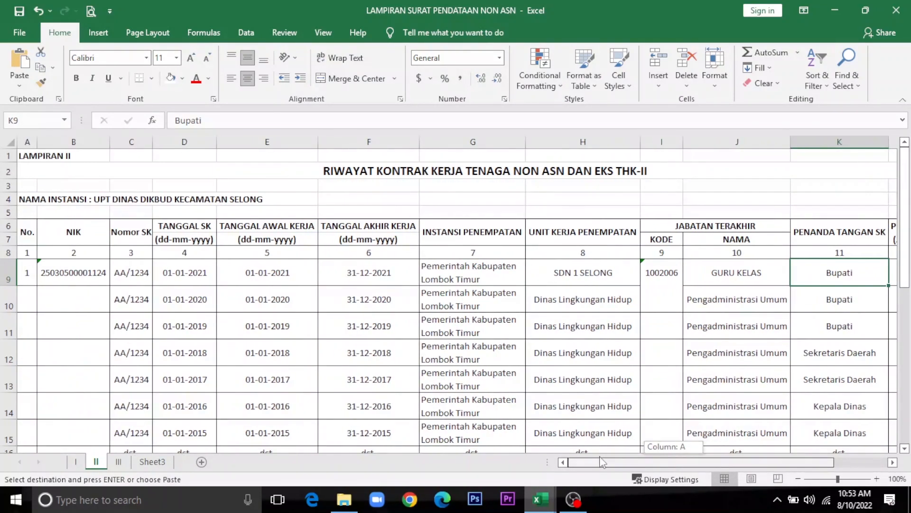
Step: Copy the NIK from B9 into cells B10:B15 on Lampiran II
left_click(86, 274)
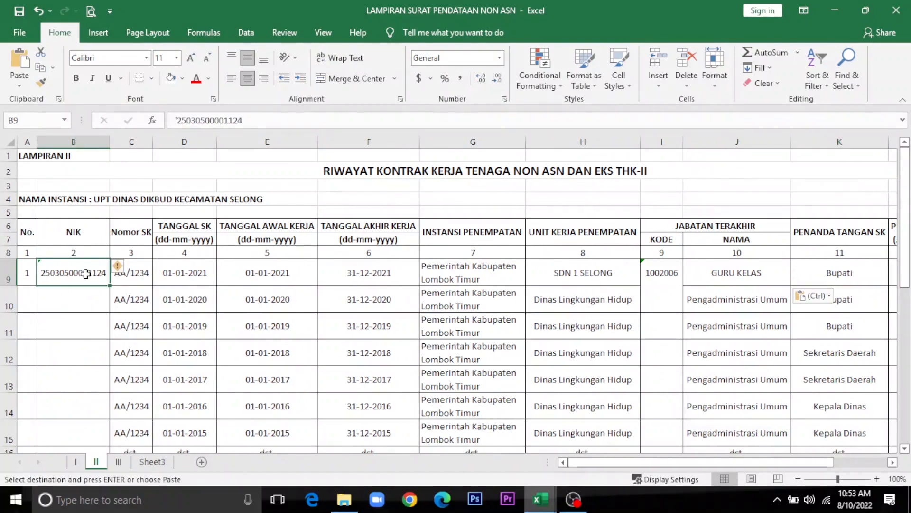
key("ctrl+c")
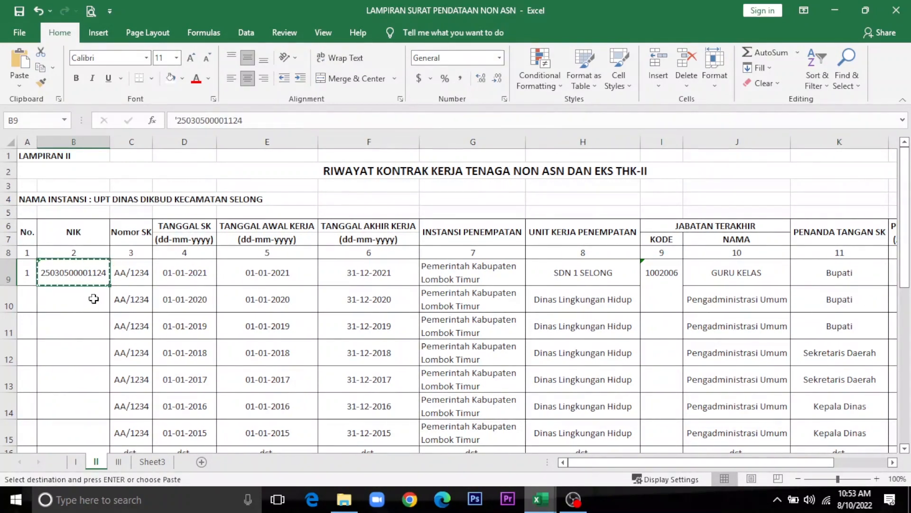
left_click(94, 298)
left_click_drag(93, 298, 94, 298)
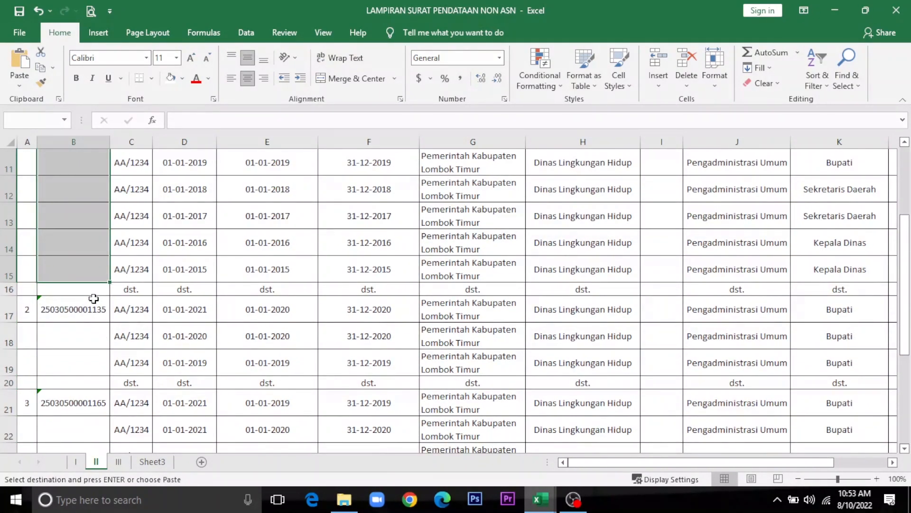
key("Return")
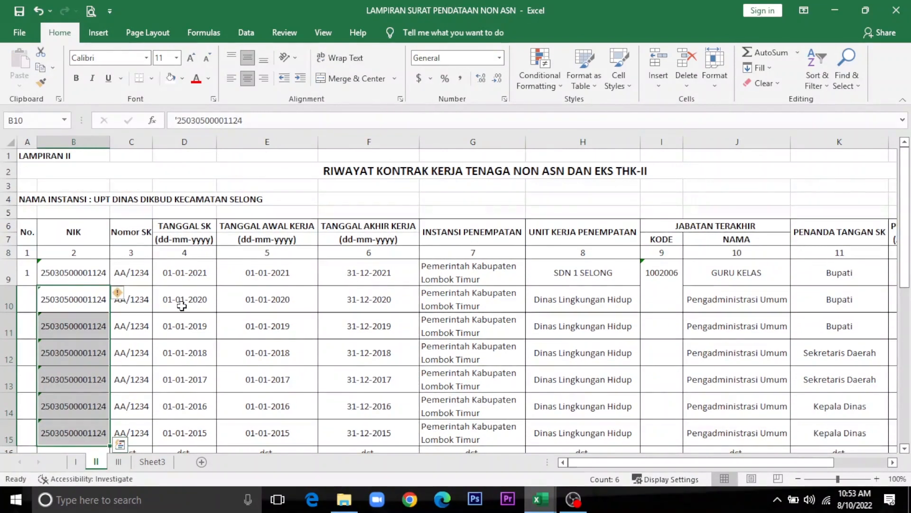
left_click(181, 279)
left_click(79, 320)
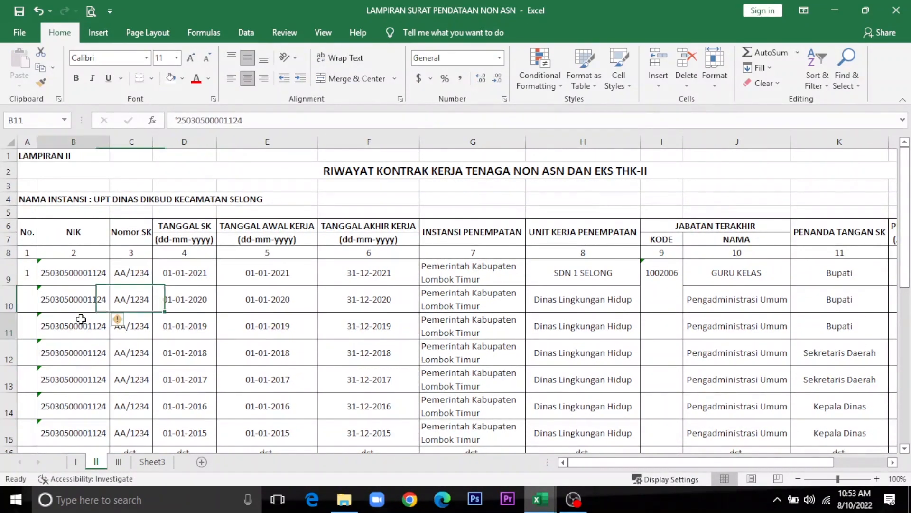
scroll(80, 319, "down", 6)
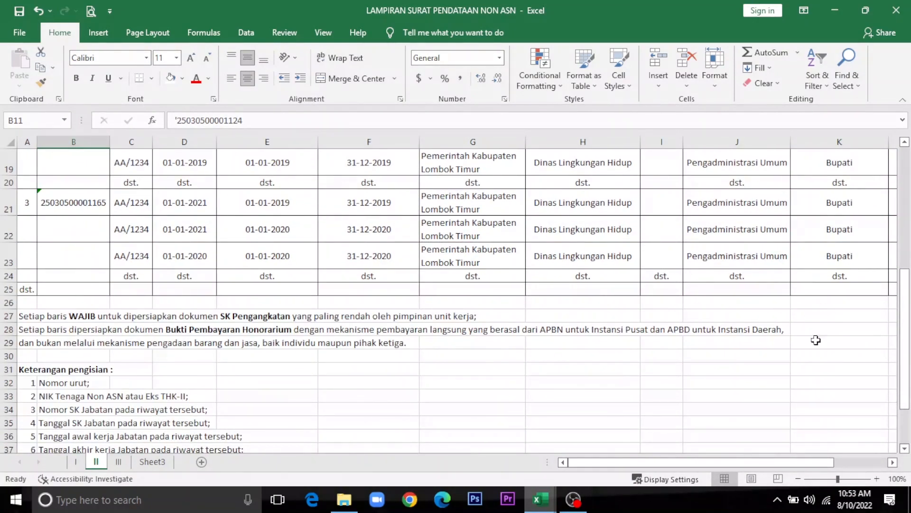
Step: Paste Lampiran I's S20:S27 signature block (Selong, 5 Agustus 2022) at K27, then open Lampiran III
left_click_drag(781, 465, 834, 464)
left_click(747, 322)
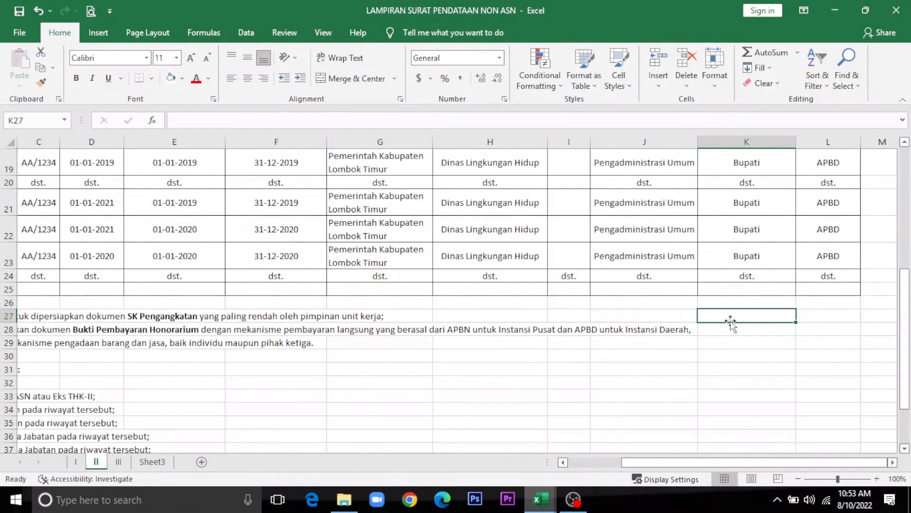
left_click(76, 461)
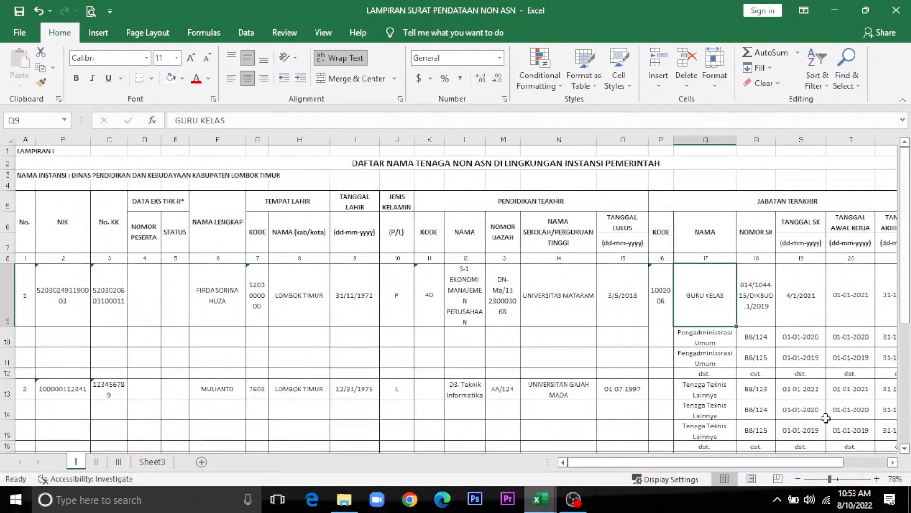
scroll(875, 372, "down", 3)
left_click_drag(790, 309, 791, 386)
key("ctrl+c")
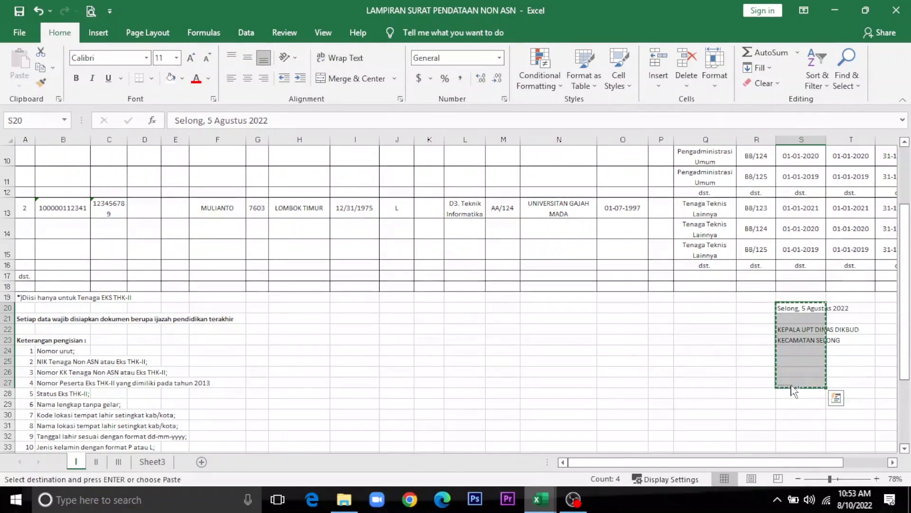
left_click(95, 462)
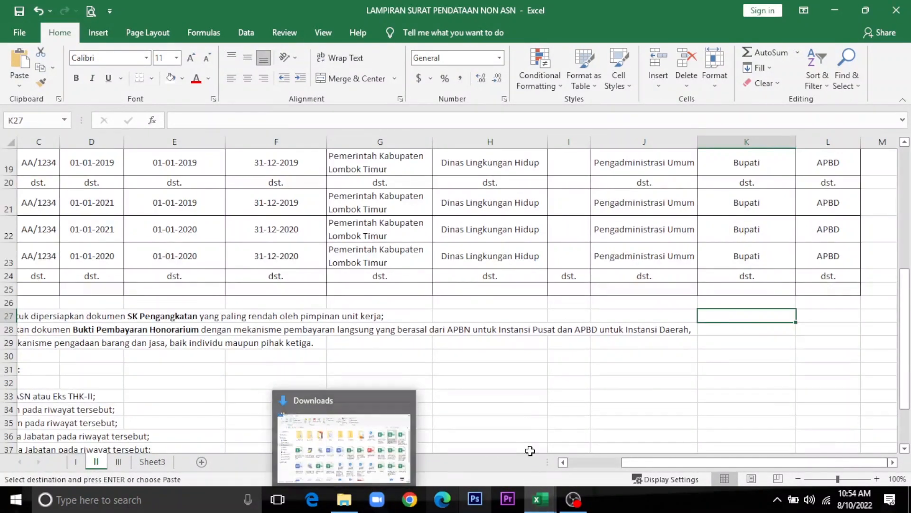
key("Return")
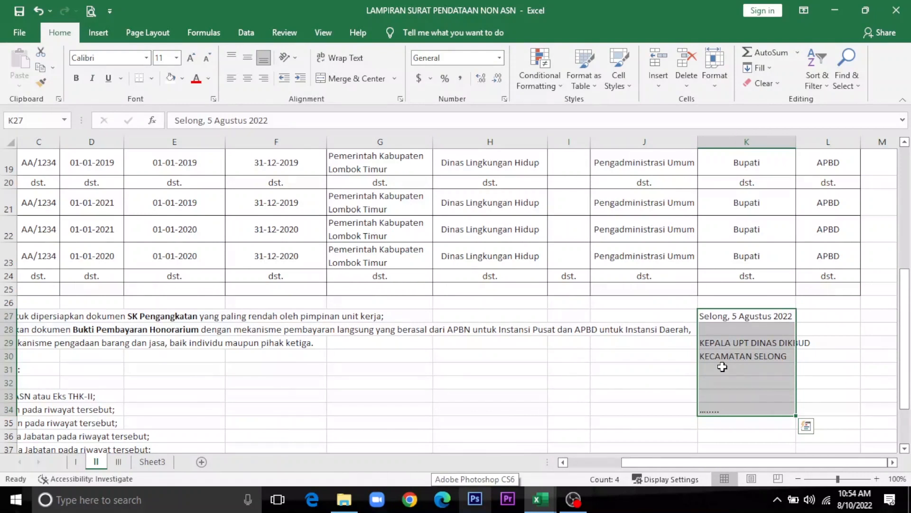
left_click(593, 380)
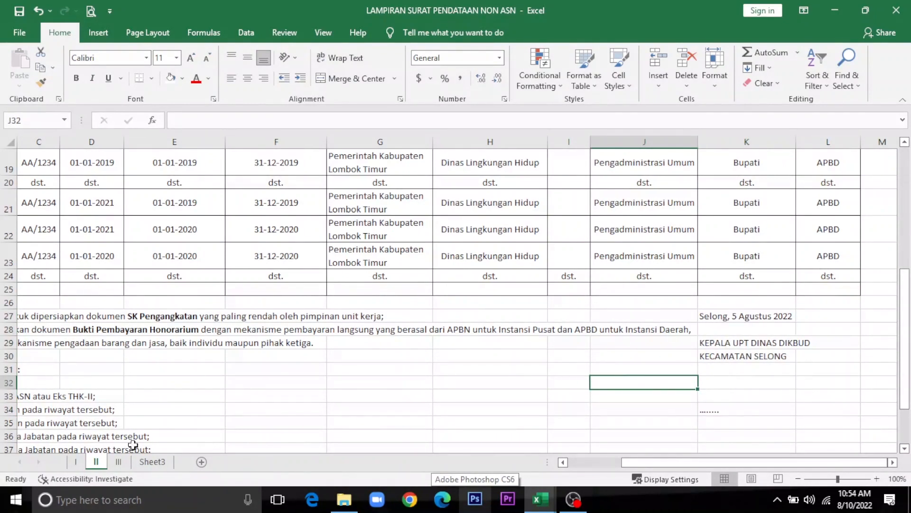
left_click(119, 464)
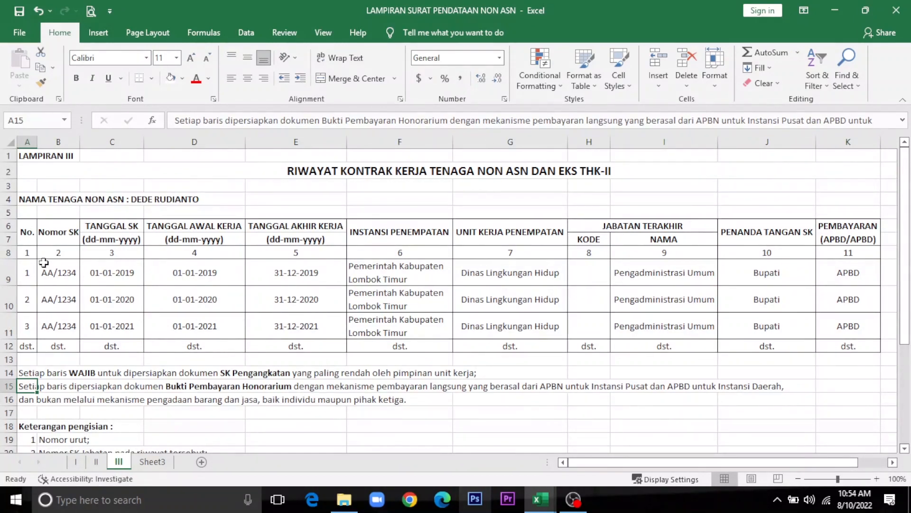
left_click(26, 203)
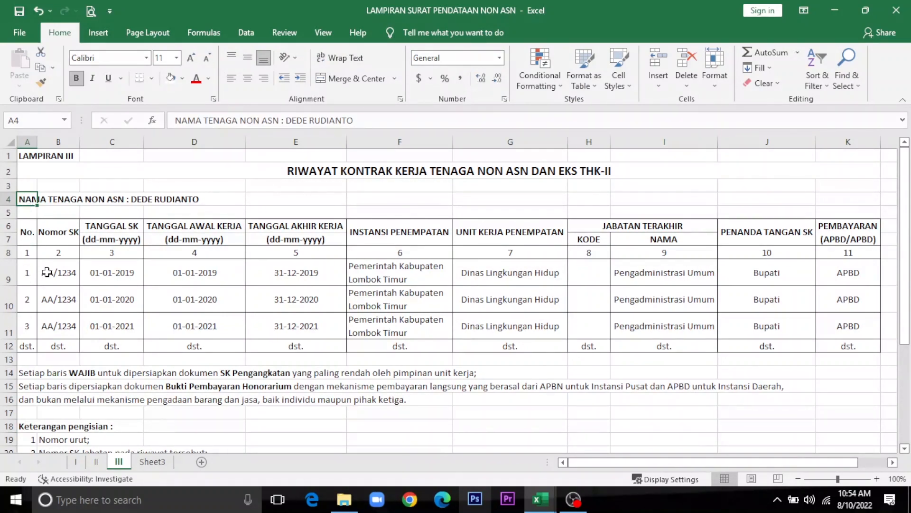
left_click(30, 274)
left_click(43, 274)
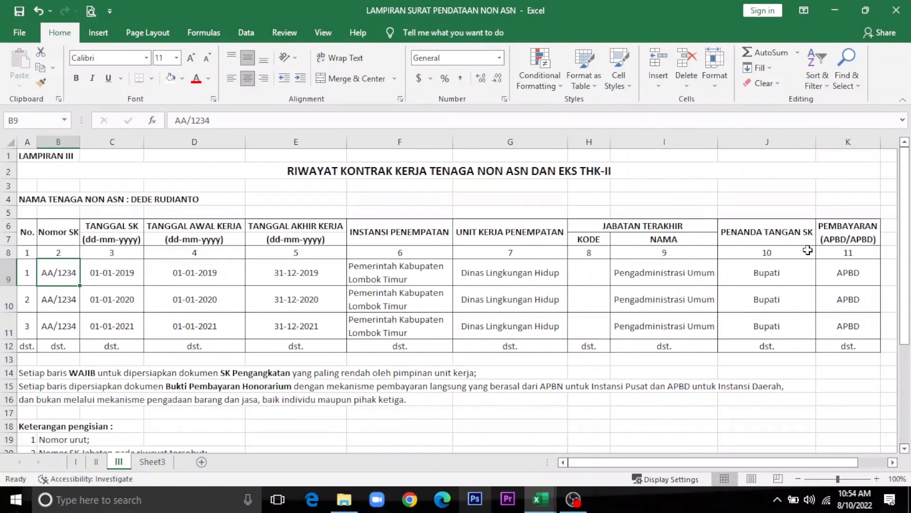
Step: Review row 1's Nomor SK, SK date and work start date cells (B9–D9)
left_click(126, 270)
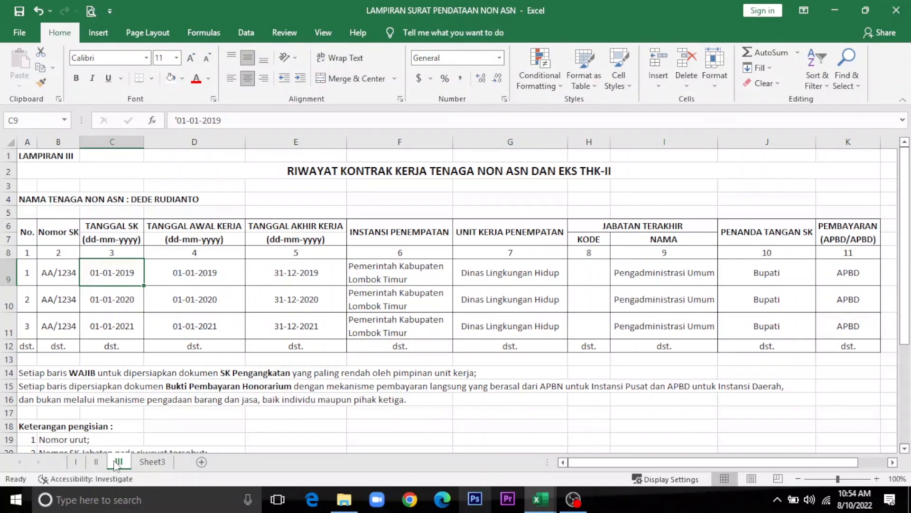
left_click(59, 274)
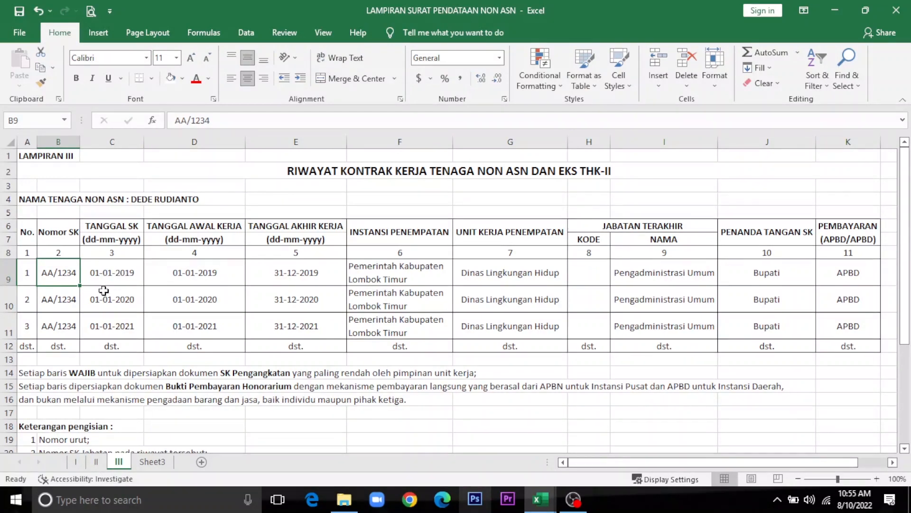
left_click(133, 274)
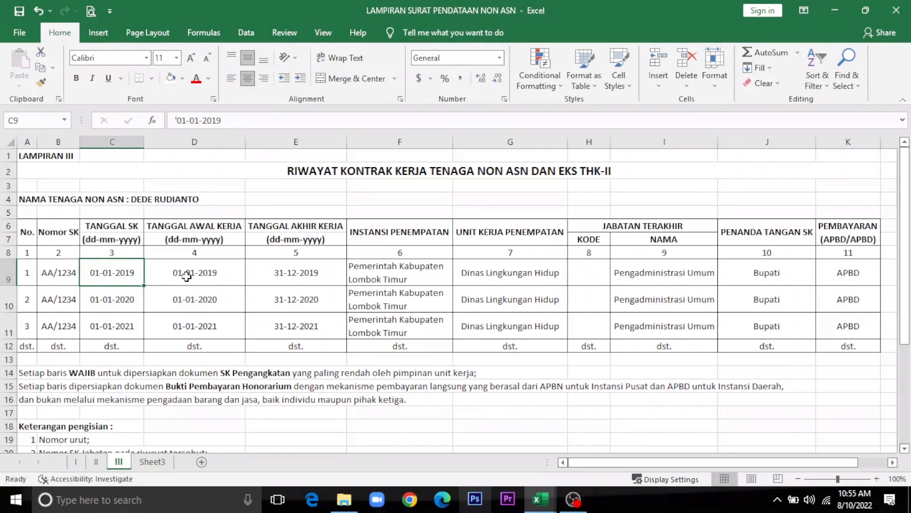
left_click(186, 277)
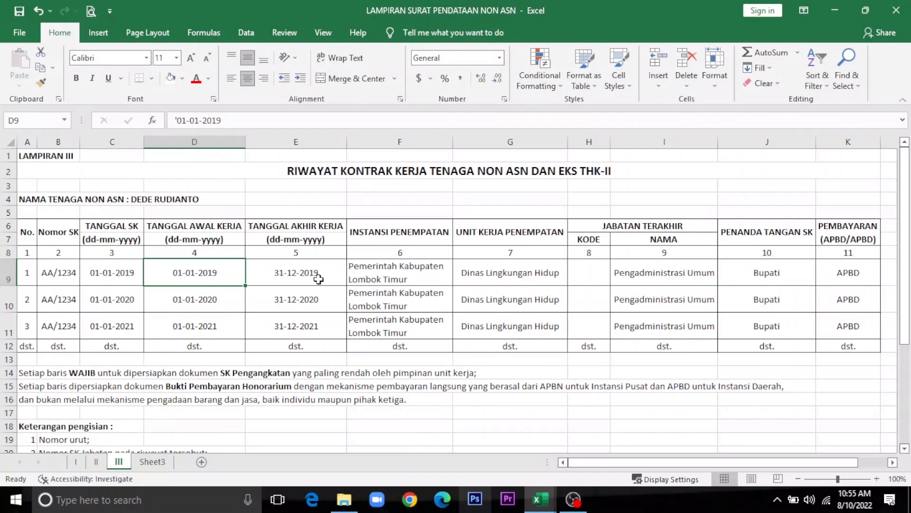
left_click(121, 275)
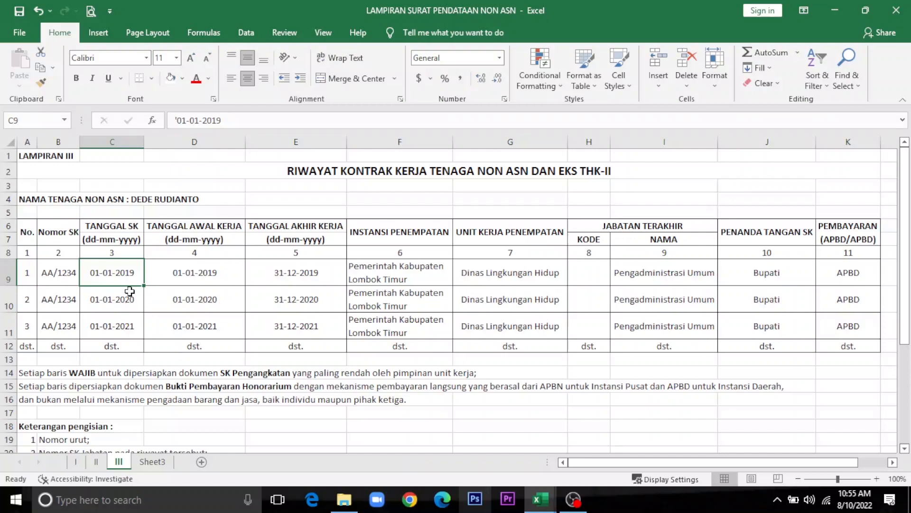
Step: Type '02-01-2019 into C9 as a text date
type("'3")
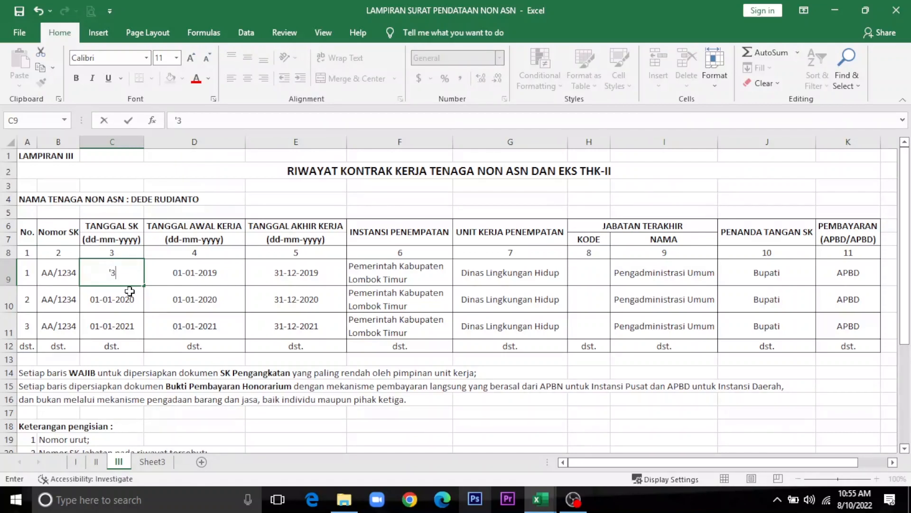
key("BackSpace")
type("3")
key("BackSpace")
key("BackSpace")
type("02-01-2019")
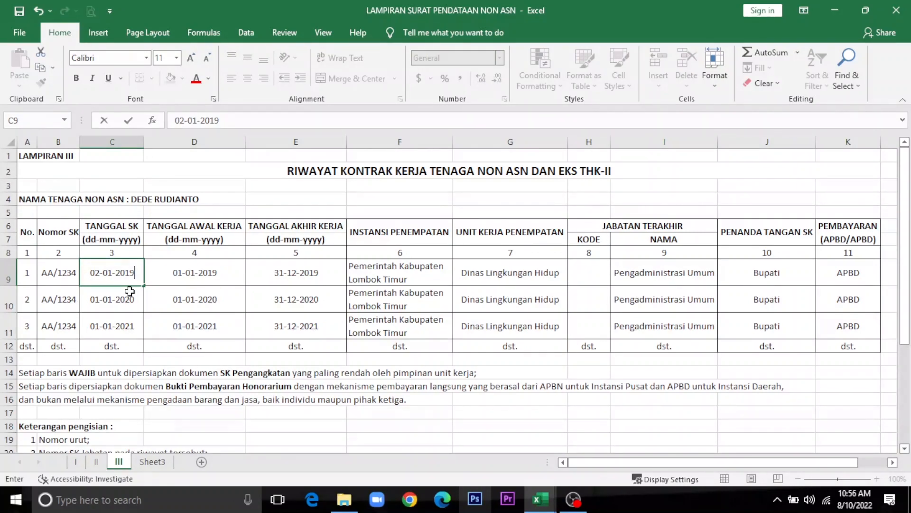
key("Tab")
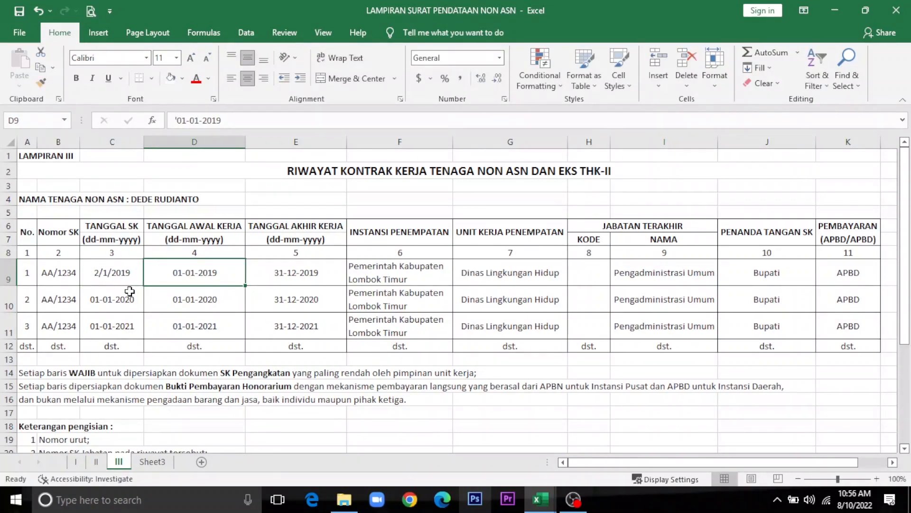
Step: After comparing with row 2's B10 and C10, re-enter '02-01-2019 in C9 as text
left_click(50, 300)
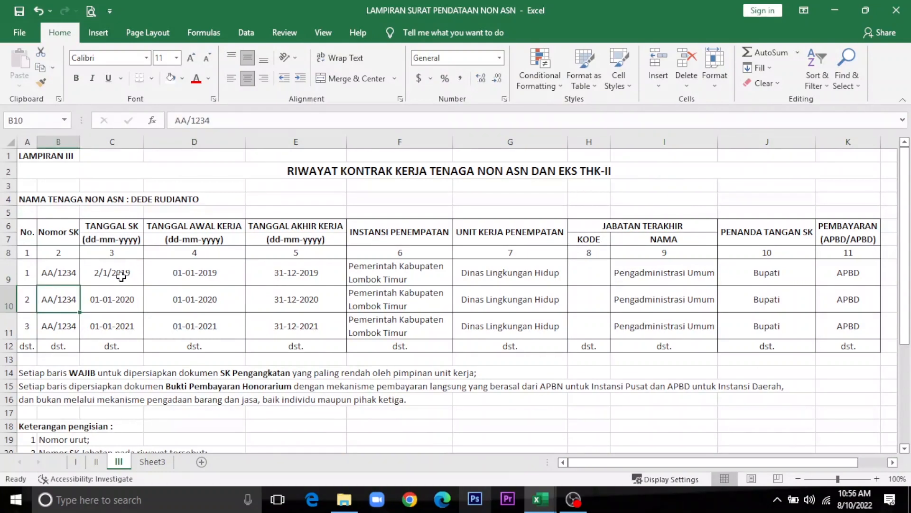
left_click(121, 297)
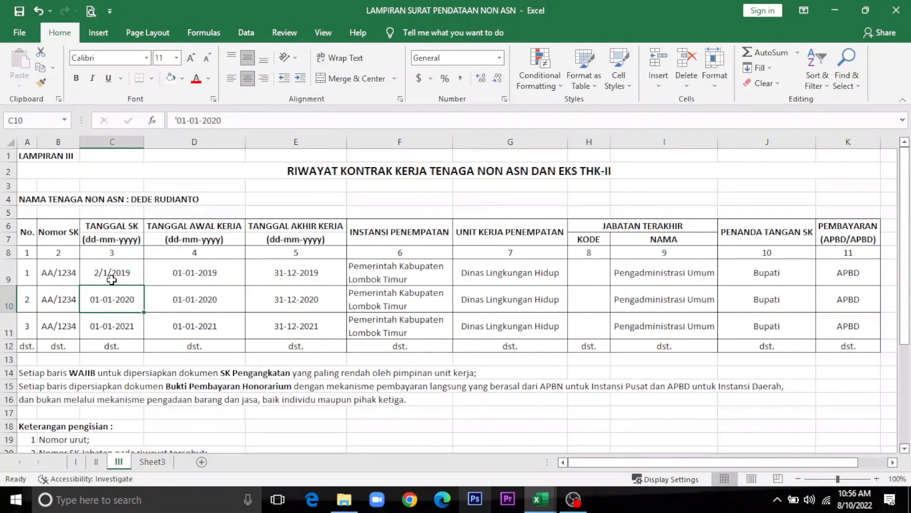
left_click(112, 280)
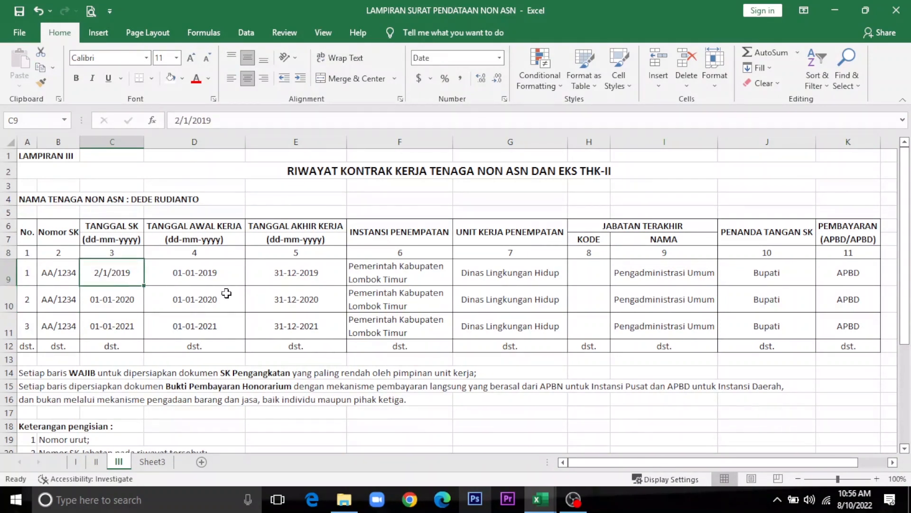
type("'")
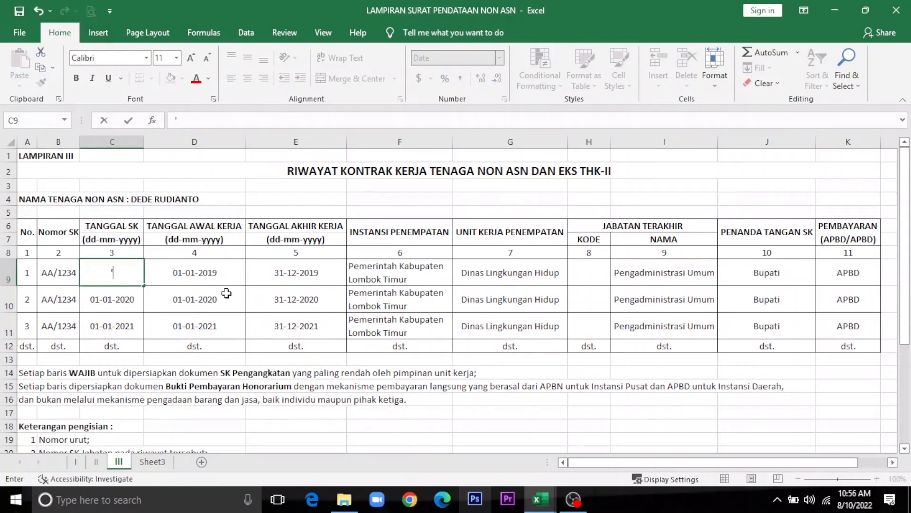
type("02-01-2019")
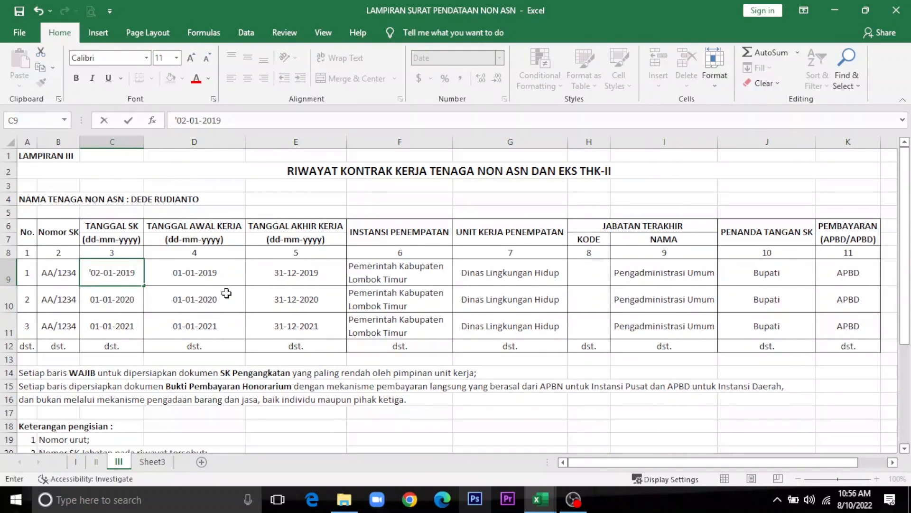
key("Tab")
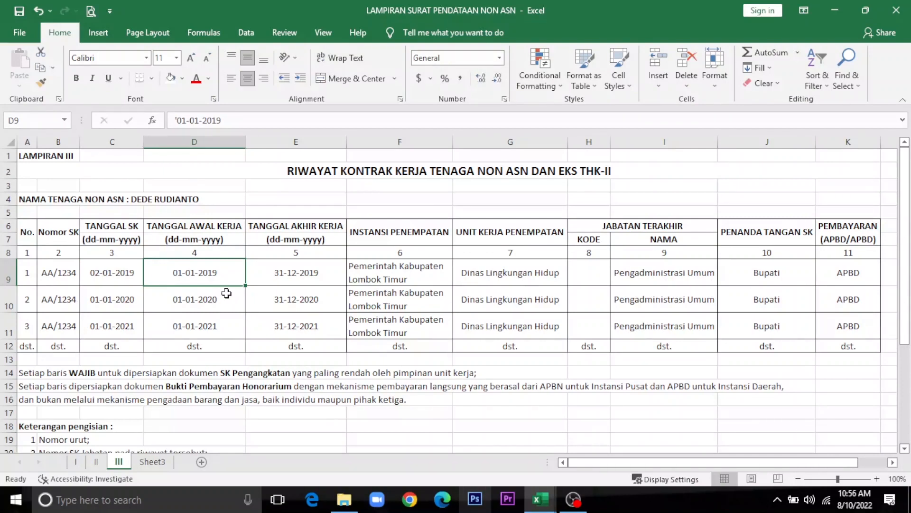
key("Tab")
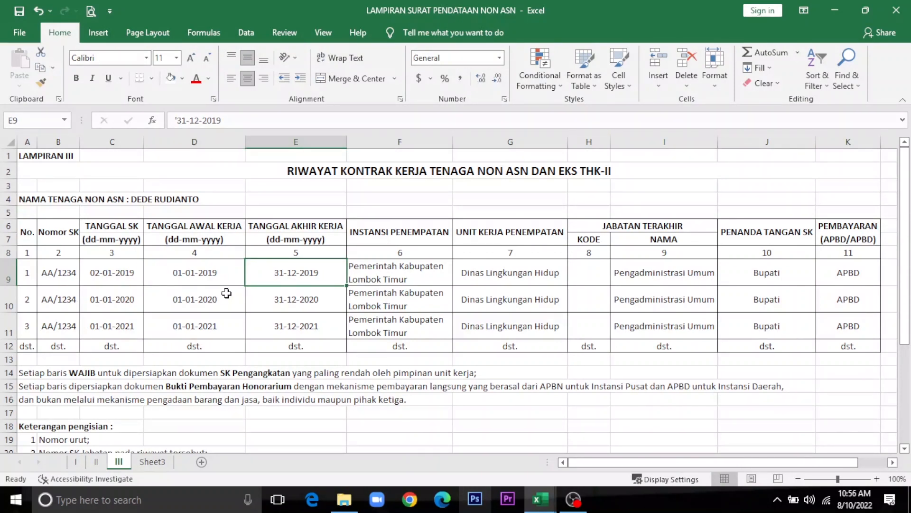
key("Tab")
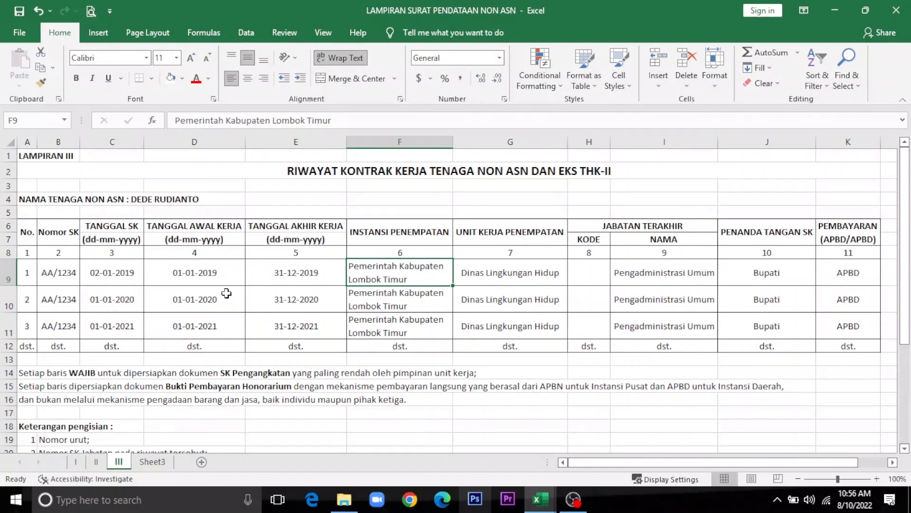
key("Tab")
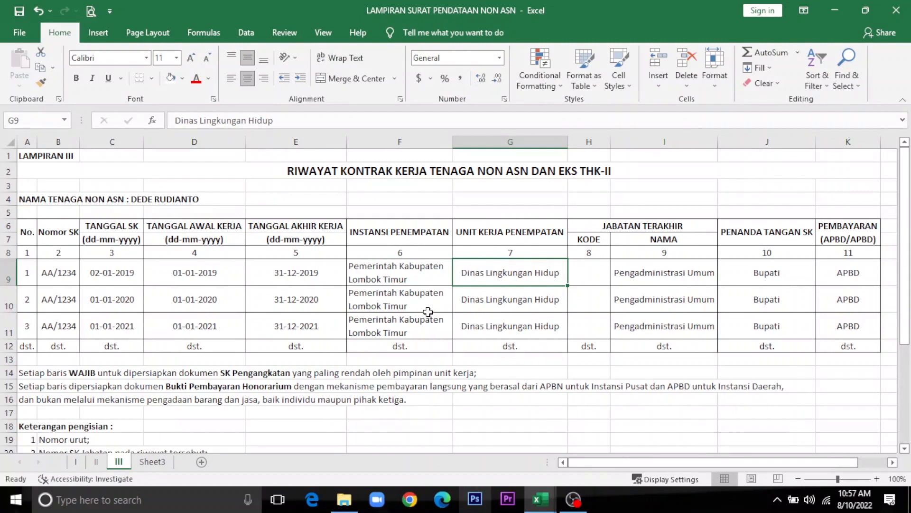
left_click(97, 462)
Step: Copy the work unit SDN 1 SELONG from sheet II into row 1 on sheet III
scroll(478, 255, "up", 5)
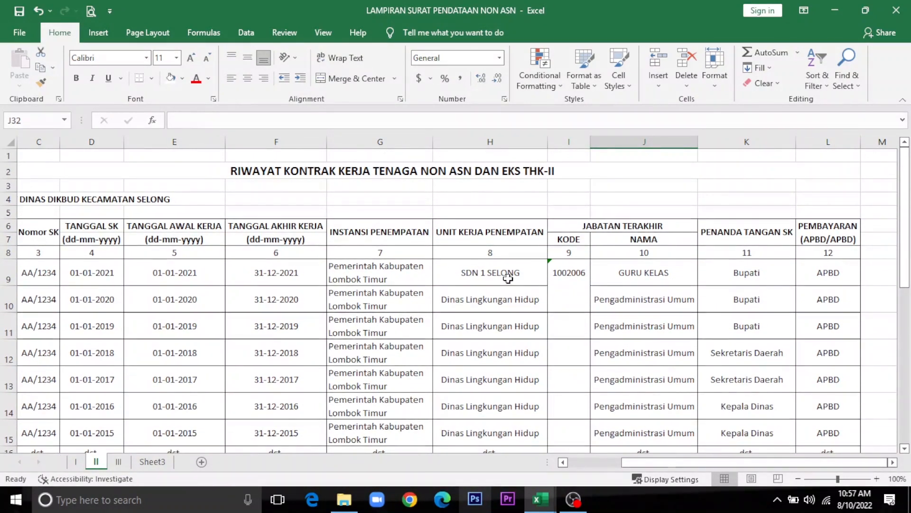
left_click(508, 278)
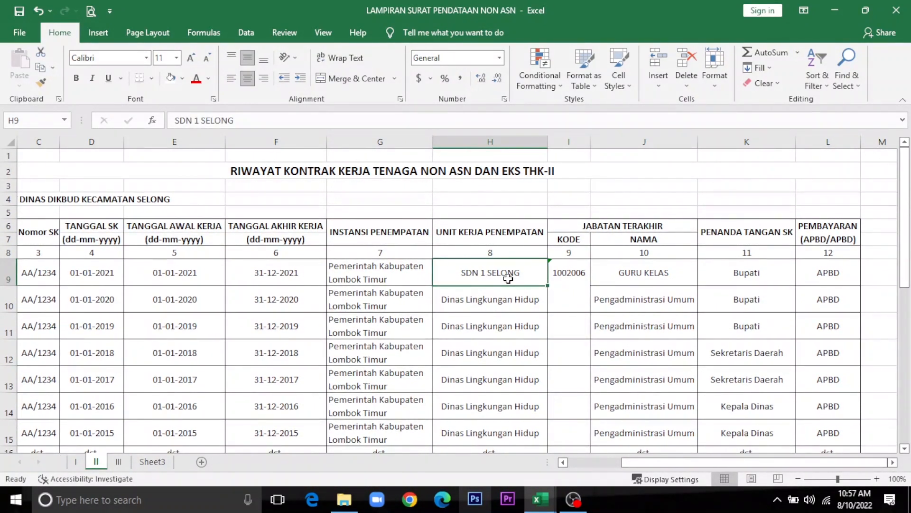
key("ctrl+c")
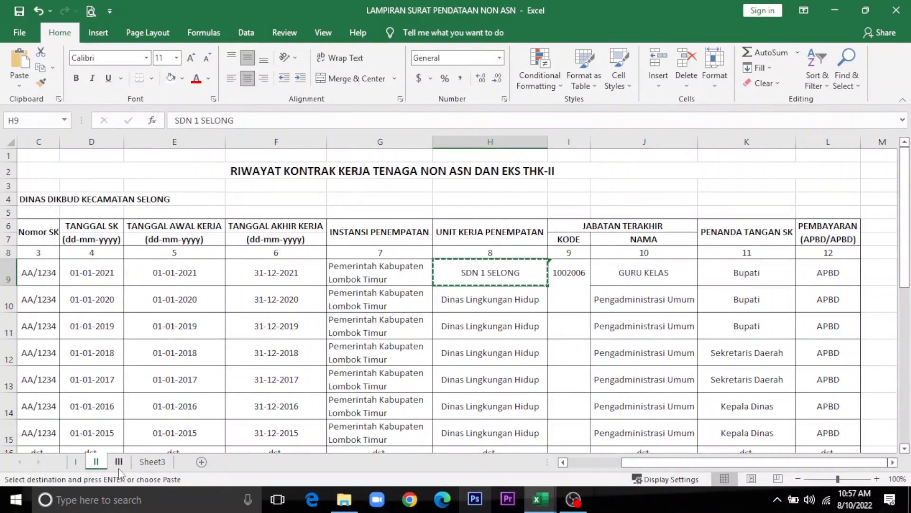
left_click(119, 463)
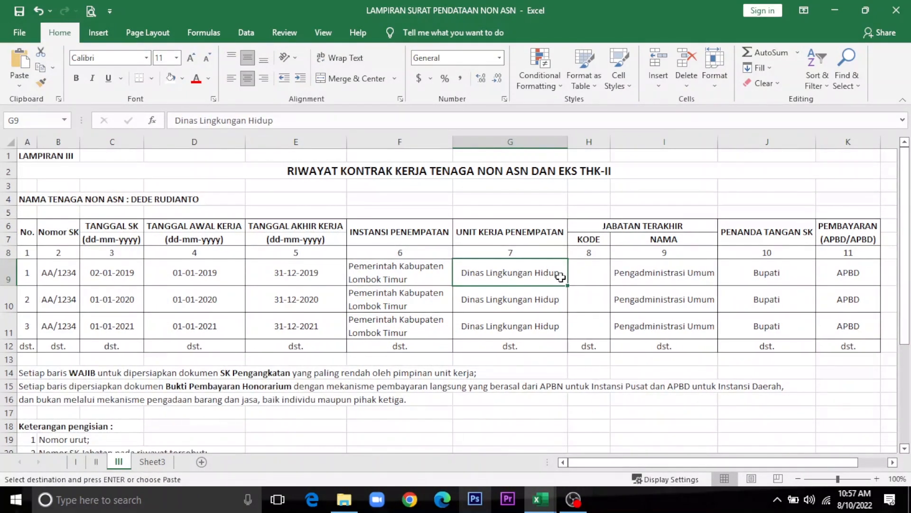
key("ctrl+v")
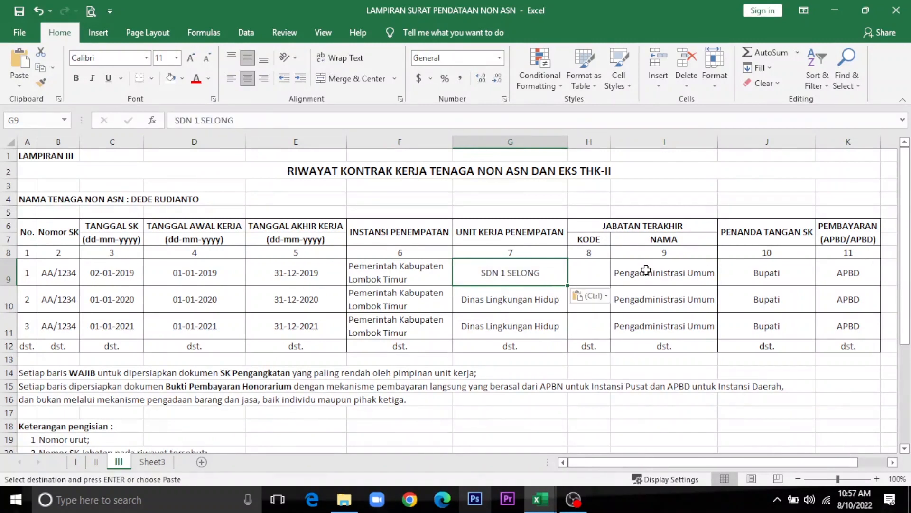
Step: Copy the KODE value 1002006 from sheet II into row 1's H9
left_click(606, 267)
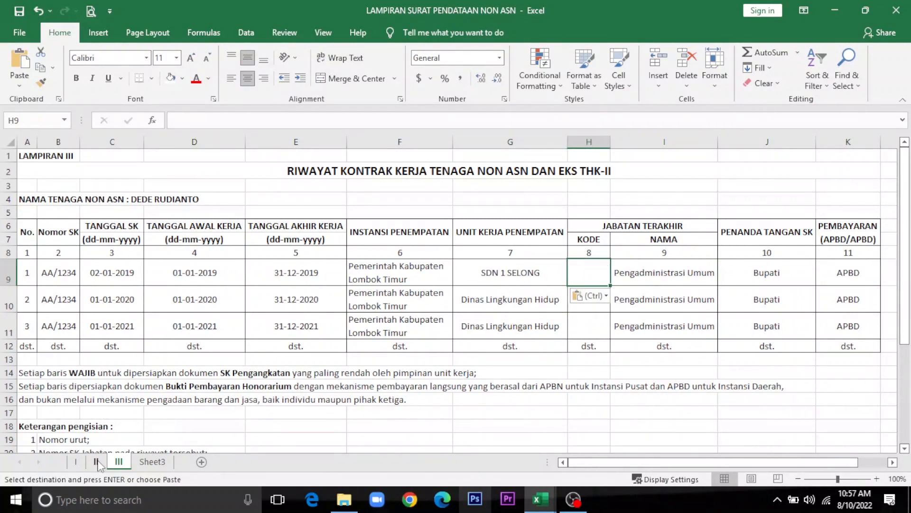
left_click(97, 461)
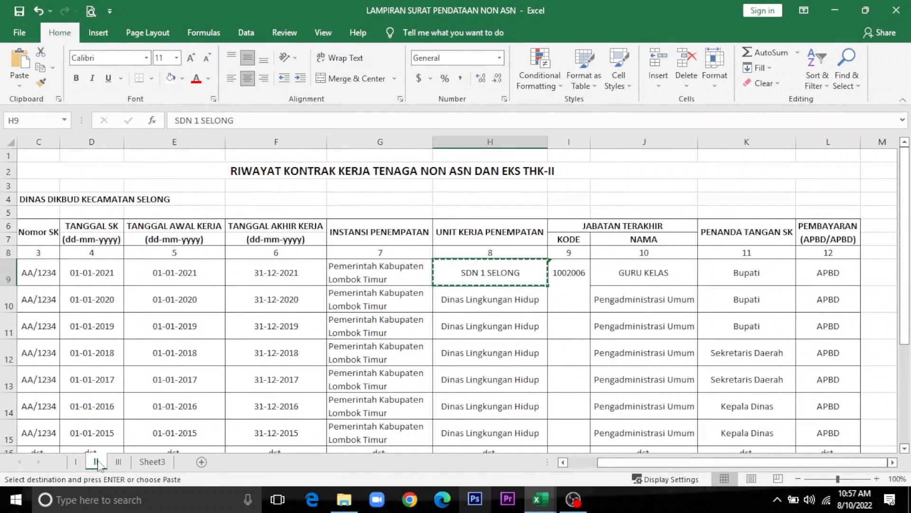
left_click(586, 275)
key("ctrl+c")
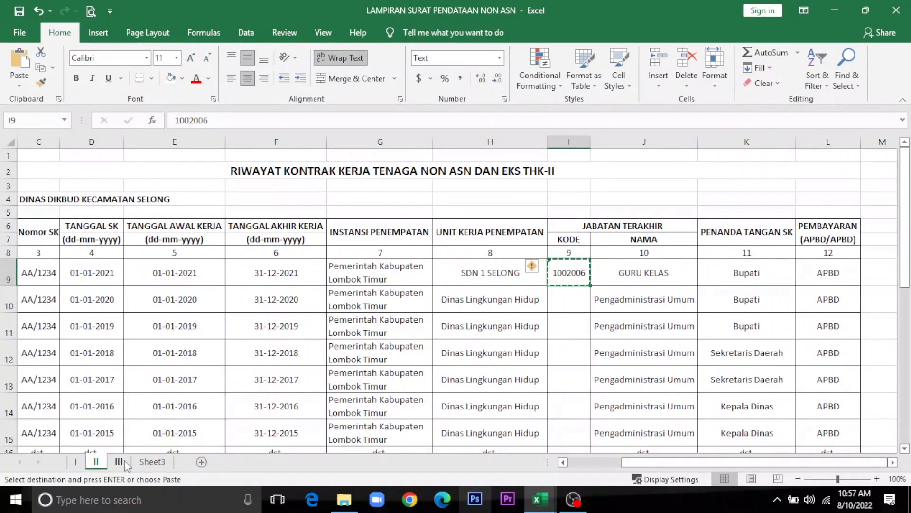
left_click(124, 462)
left_click(606, 282)
key("ctrl+v")
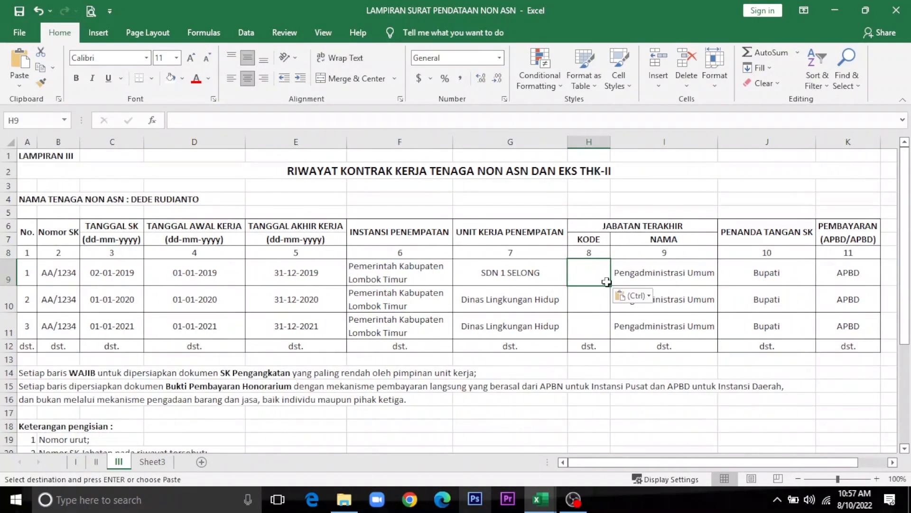
Step: Paste sheet II's code, GURU KELAS, Bupati and APBD cells into row 1 starting at H9
left_click(640, 275)
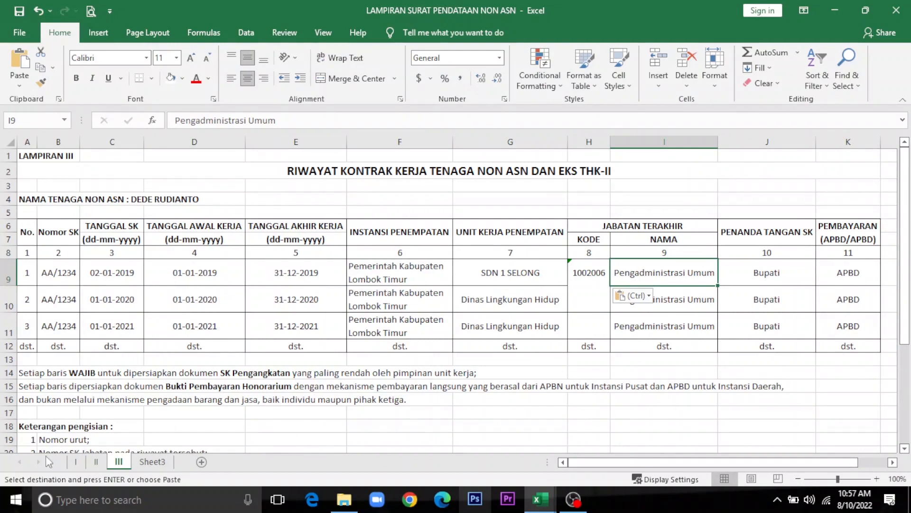
left_click(95, 461)
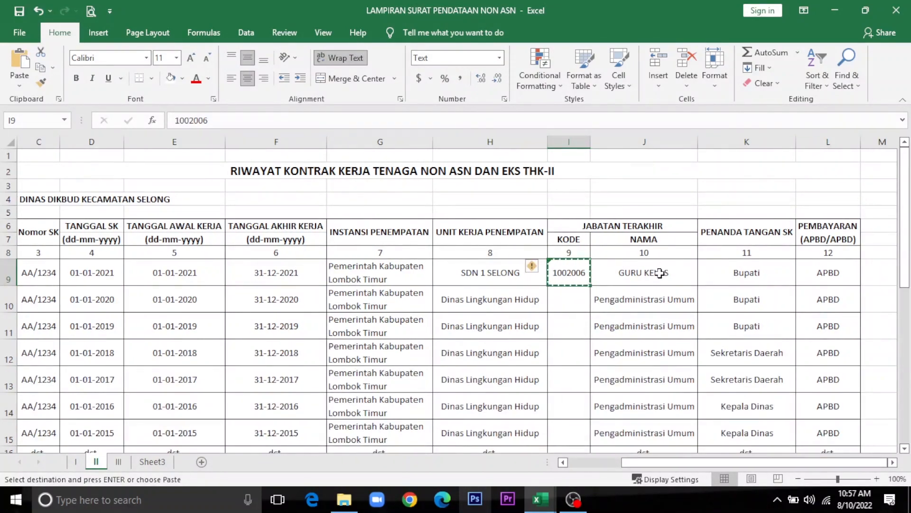
left_click(119, 462)
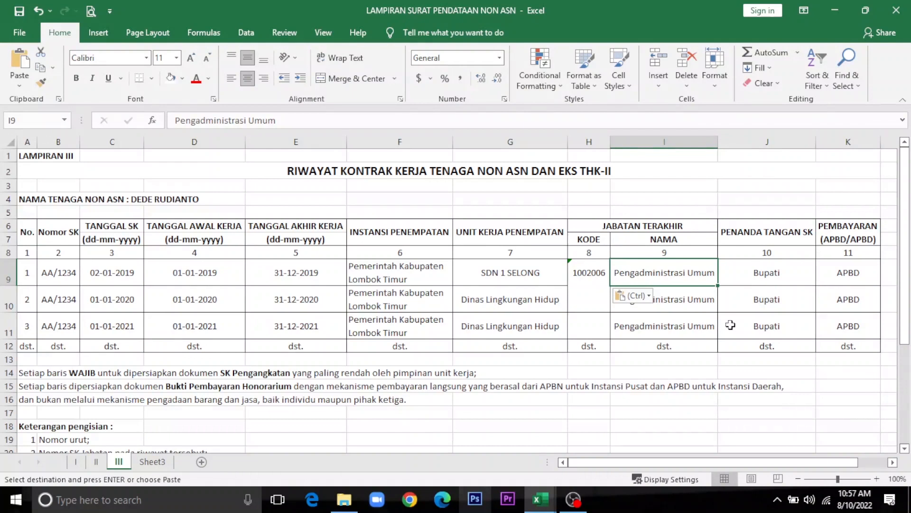
left_click(96, 461)
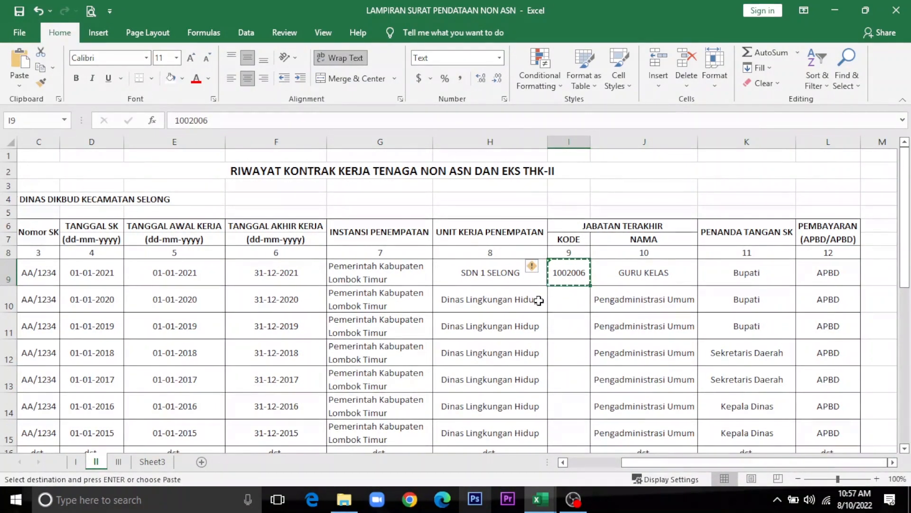
left_click_drag(570, 278, 669, 291)
key("ctrl+c")
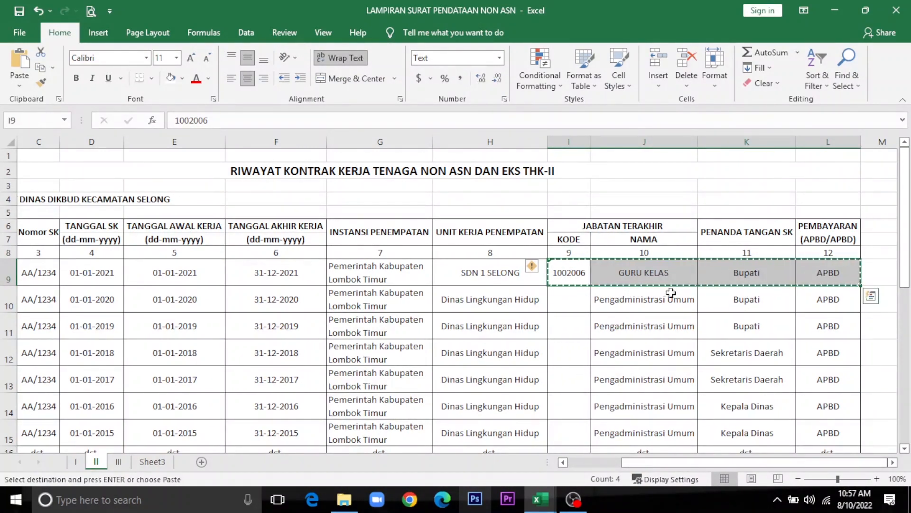
left_click(118, 462)
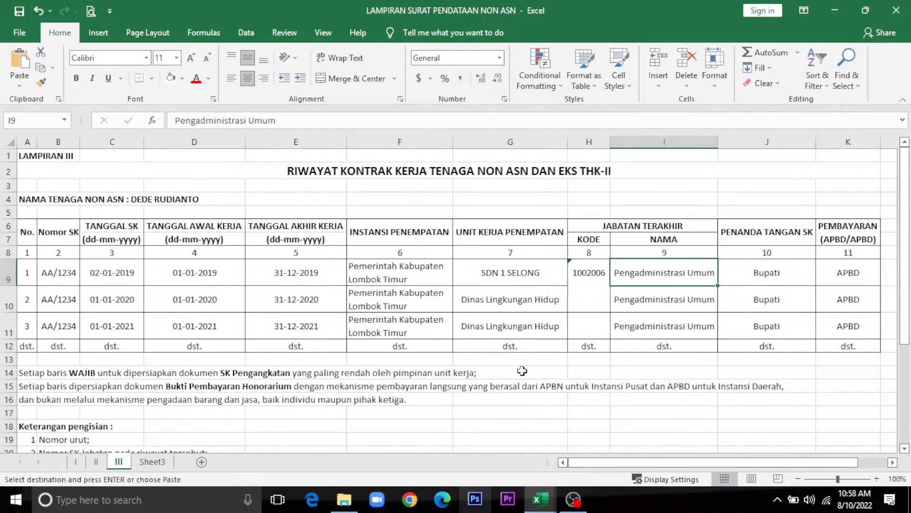
left_click(579, 278)
key("Return")
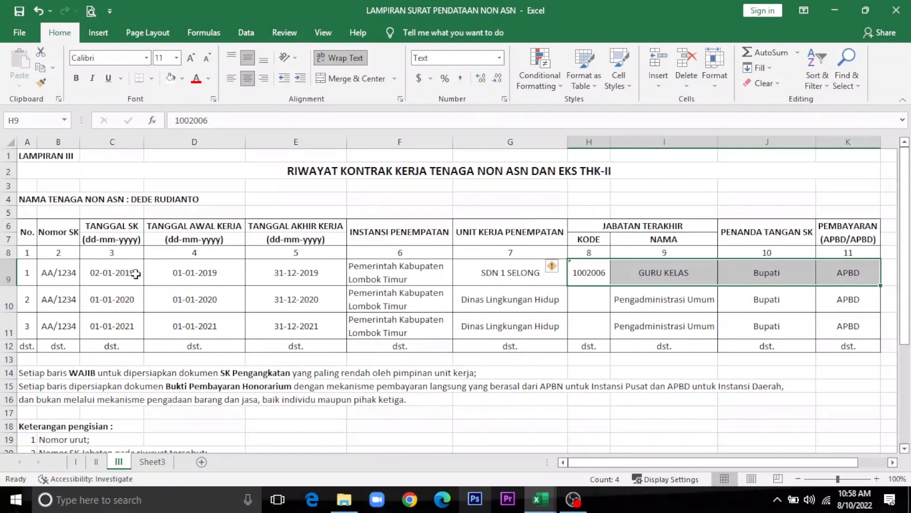
left_click(135, 282)
left_click(125, 329)
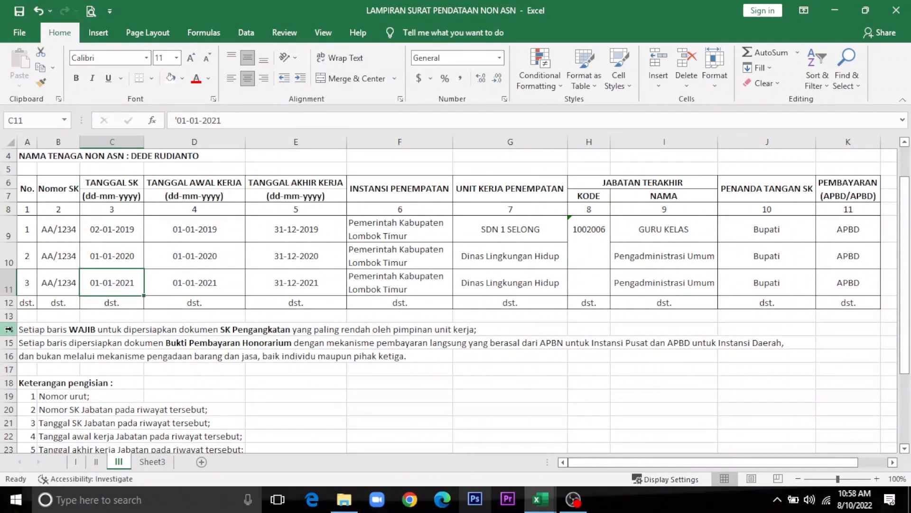
Step: Clear the notes in rows 14–16 and enter 'Lombok Timur, 4 Agustus 2022' in J14
left_click_drag(9, 329, 8, 356)
key("Delete")
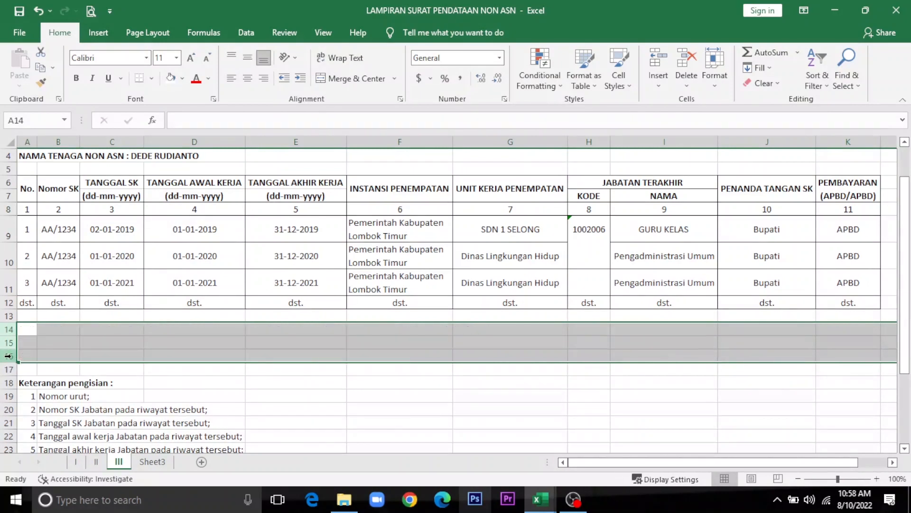
left_click(735, 338)
scroll(736, 339, "up", 1)
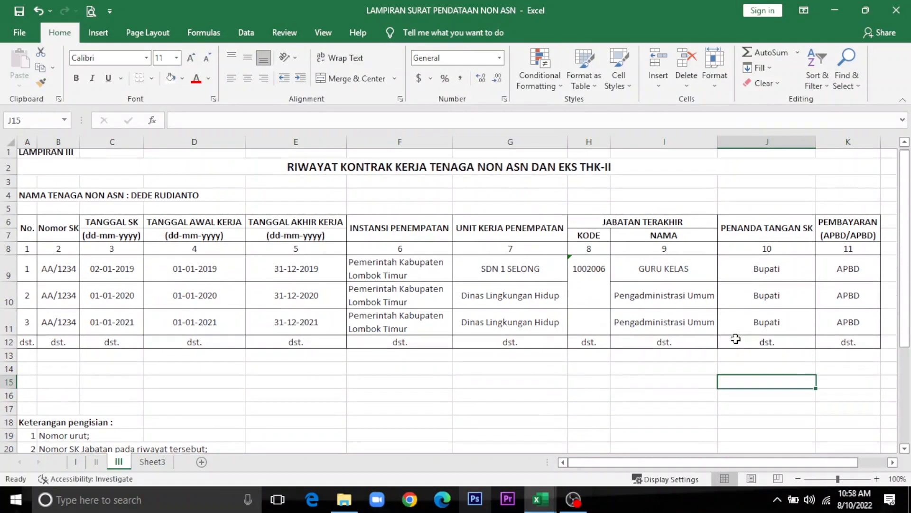
left_click(742, 371)
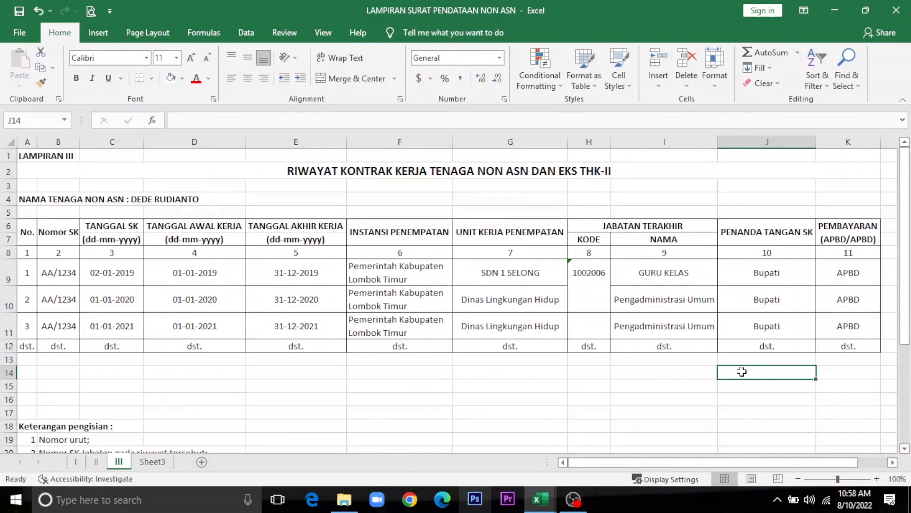
type("LOMOK")
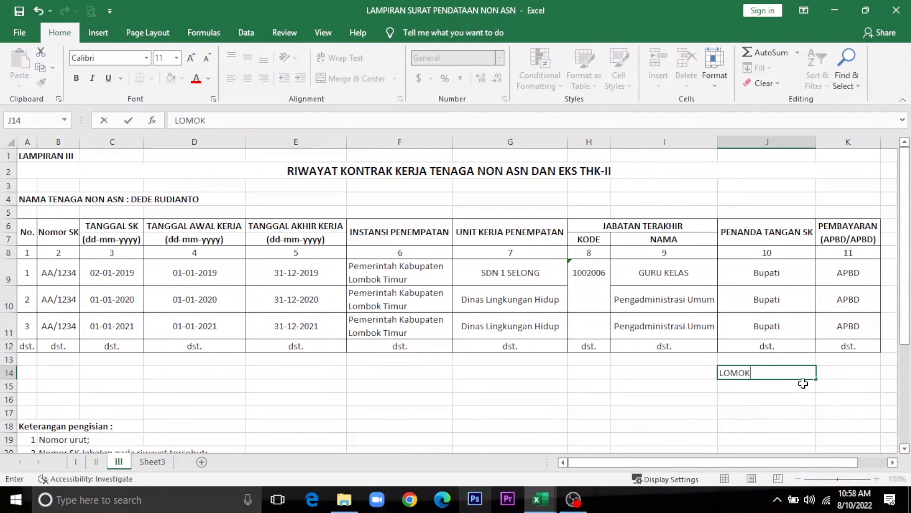
key("BackSpace")
key("BackSpace")
key("Return")
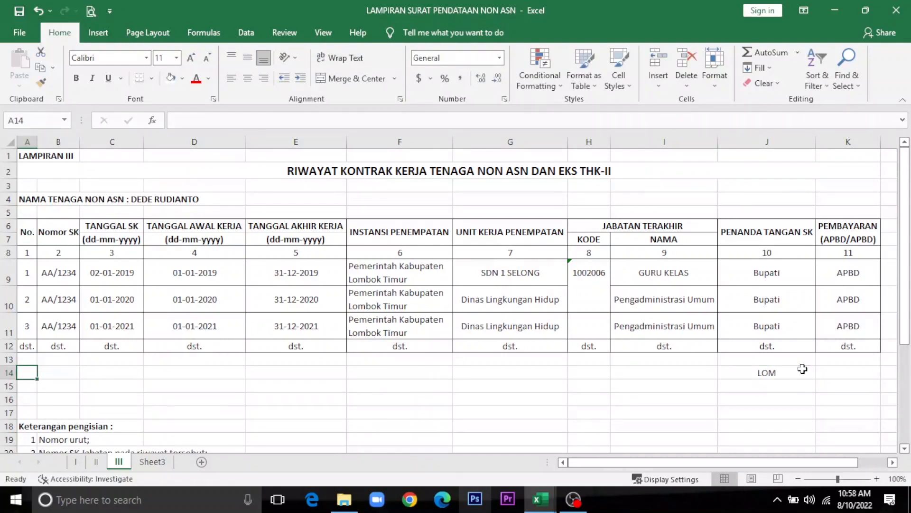
left_click(776, 370)
type("Lo")
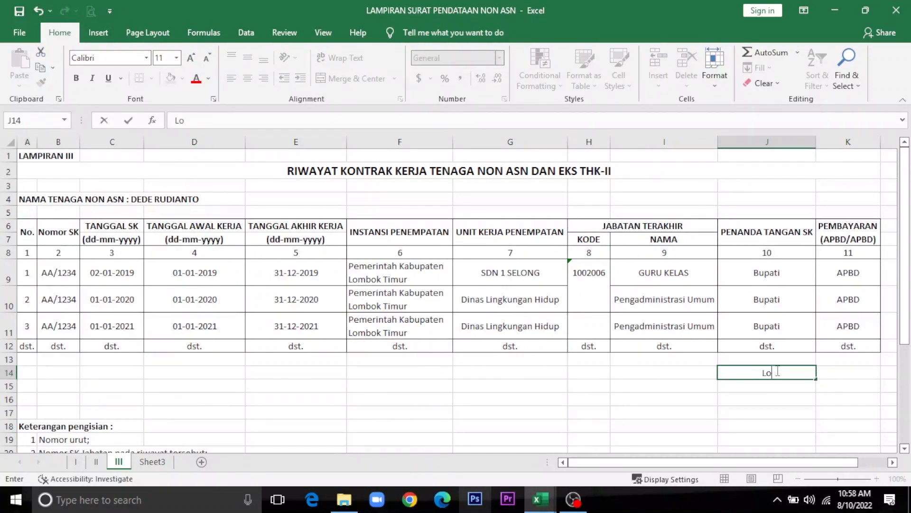
type("mbok Timur")
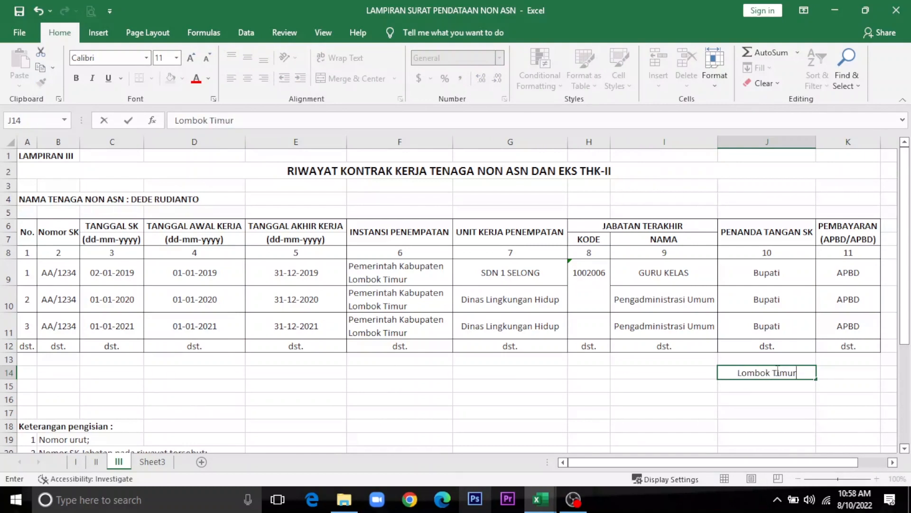
type(", 4")
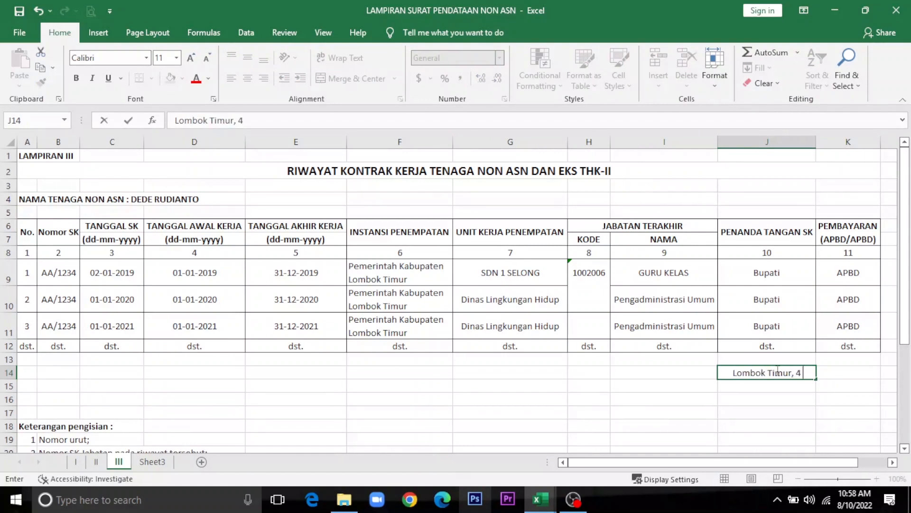
type(" Agustus 2022")
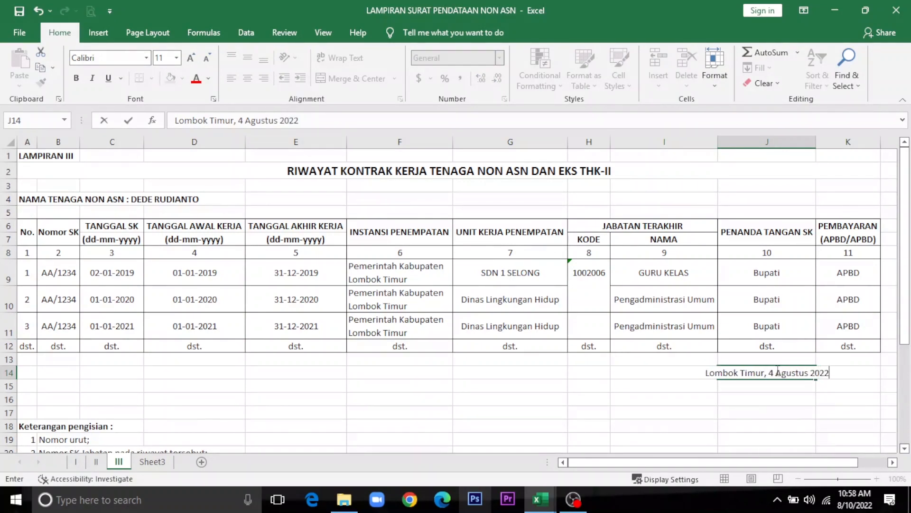
key("Return")
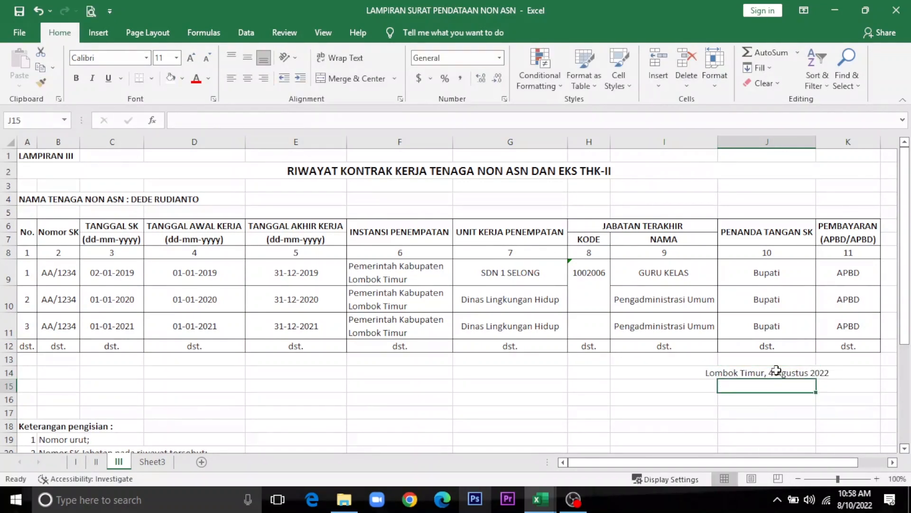
Step: Add 'TENAGA NON ASN,' in J16 and a 'NAMA' line below it
key("Return")
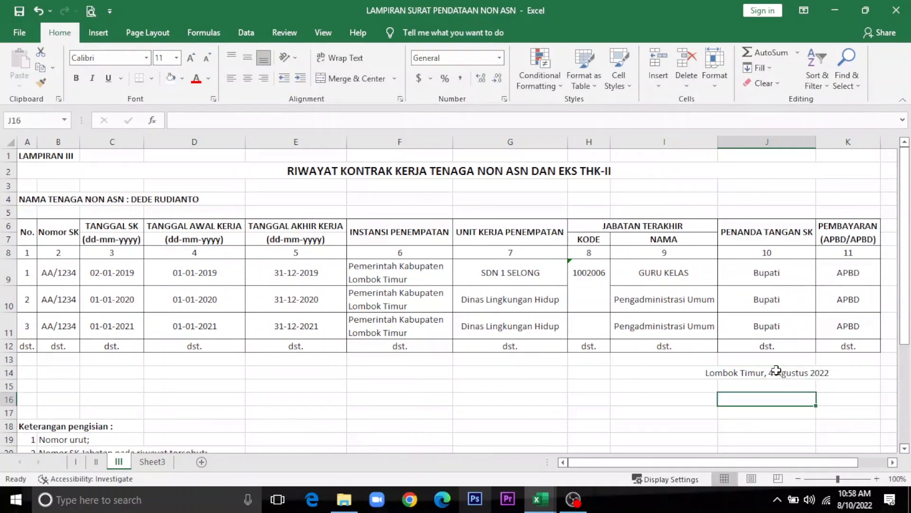
type("tenaga")
key("Home")
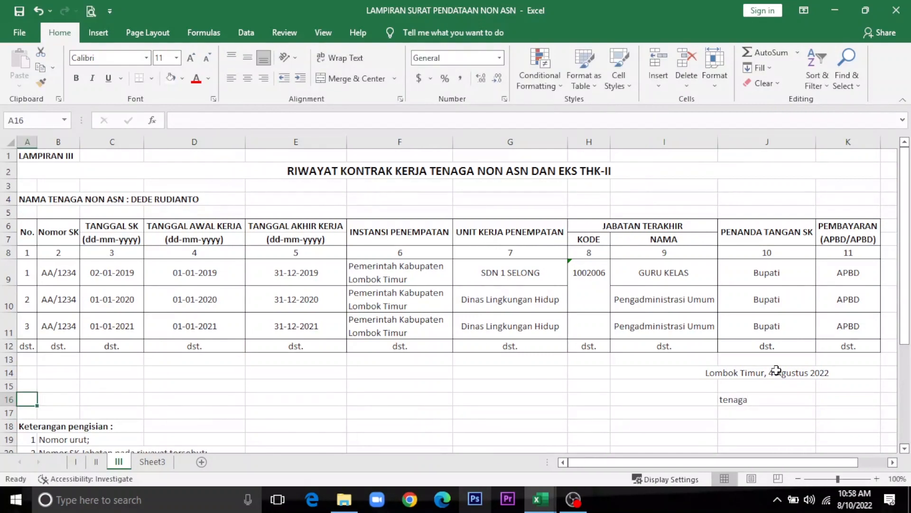
left_click(758, 400)
type("TENAGA NON ASN,")
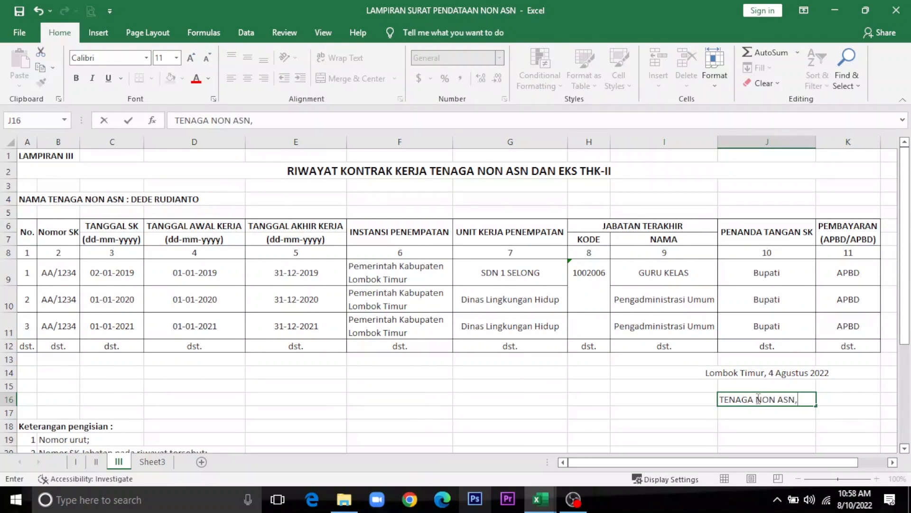
key("Return")
key("Return")
key("Return")
key("Return")
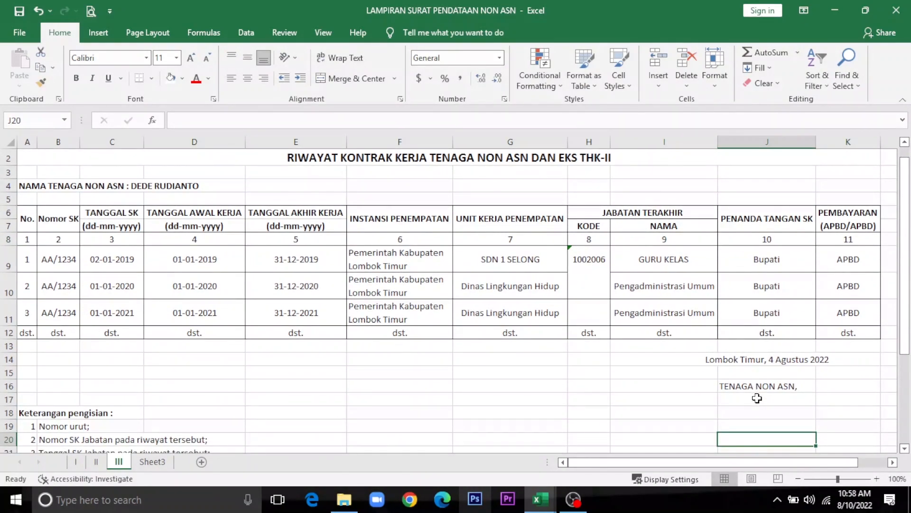
type("NAMA")
key("Return")
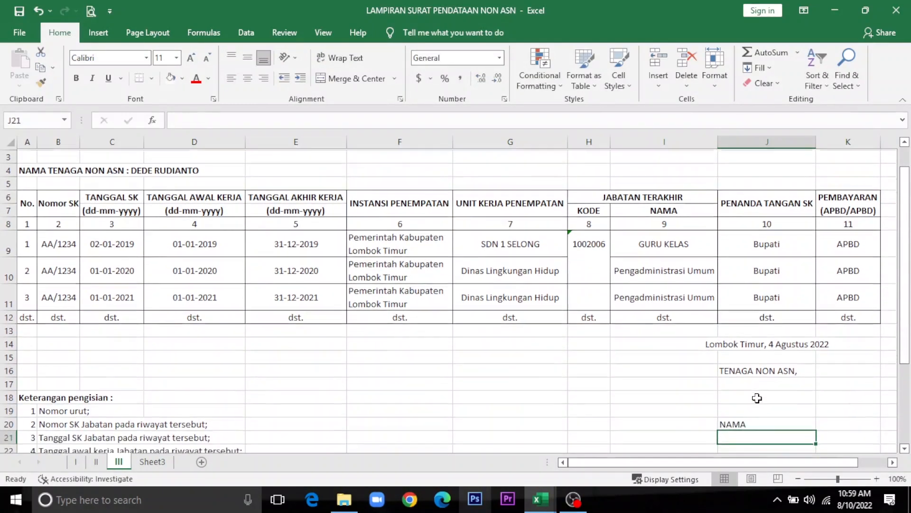
left_click(757, 397)
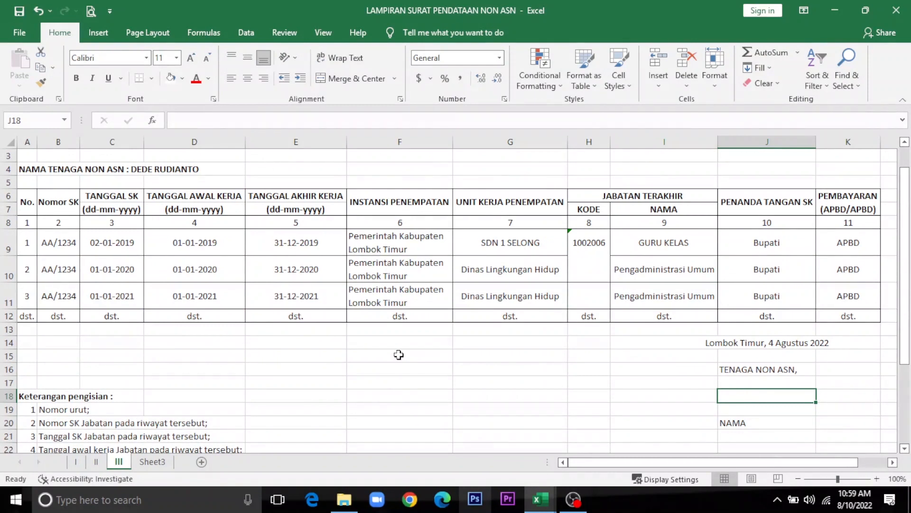
scroll(208, 340, "up", 1)
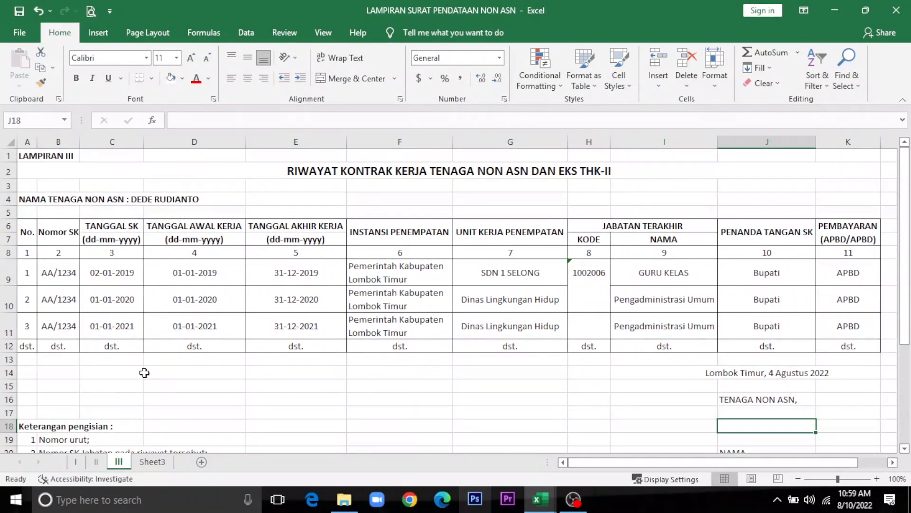
left_click(145, 373)
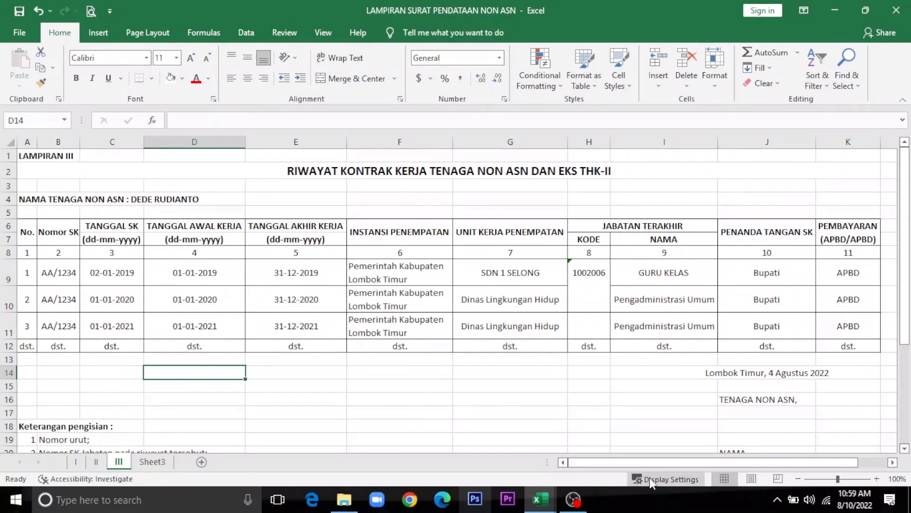
left_click_drag(907, 235, 908, 235)
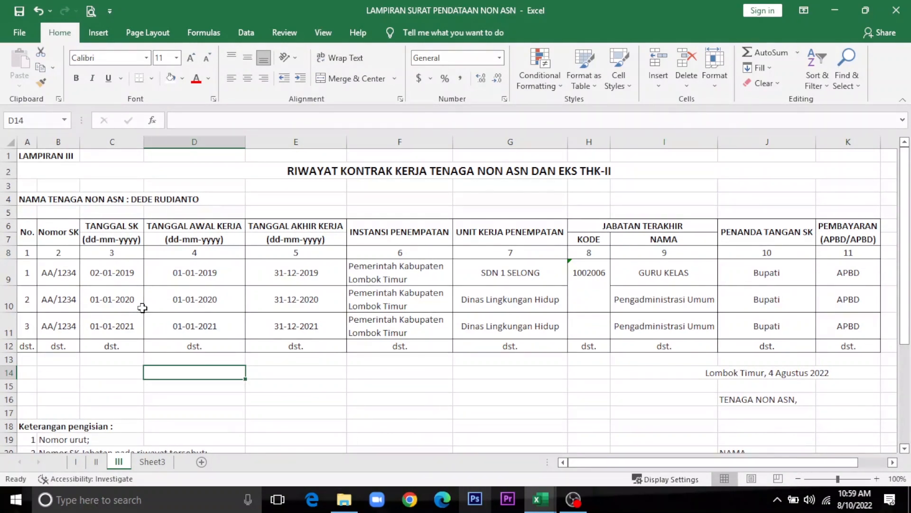
left_click(61, 200)
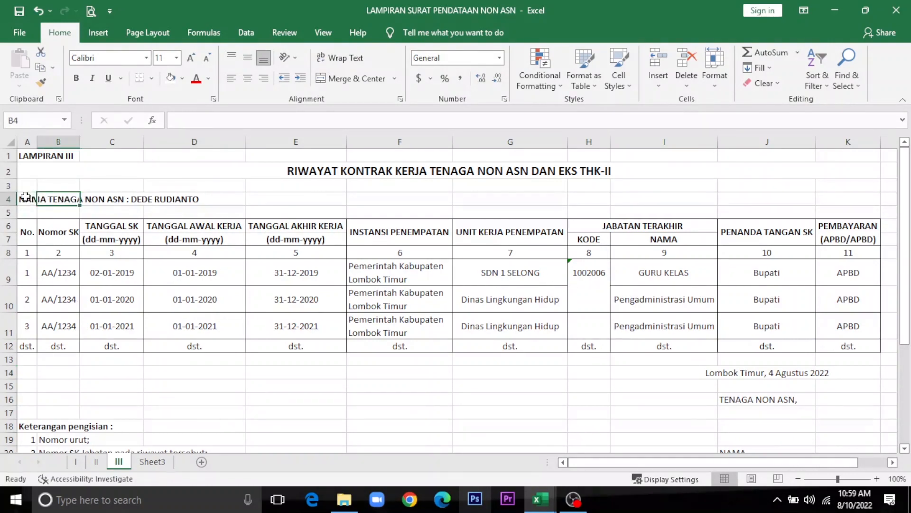
left_click(25, 199)
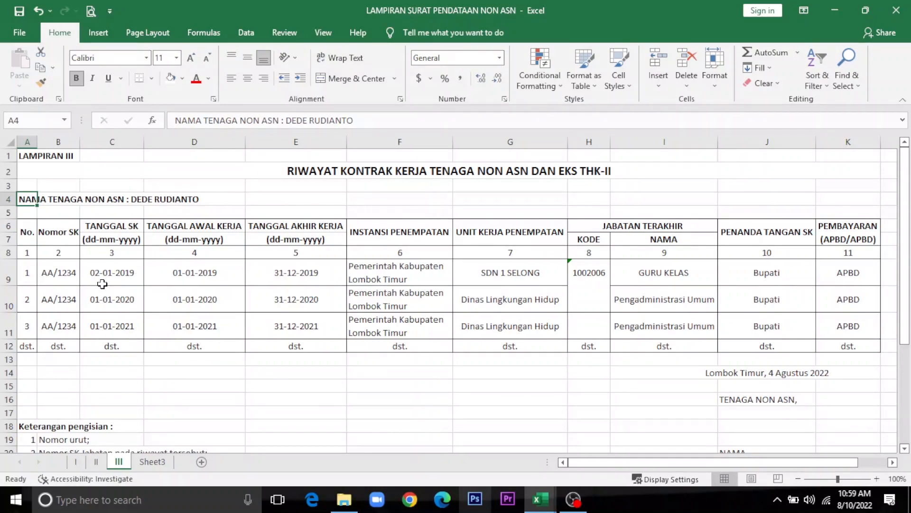
scroll(102, 284, "down", 1)
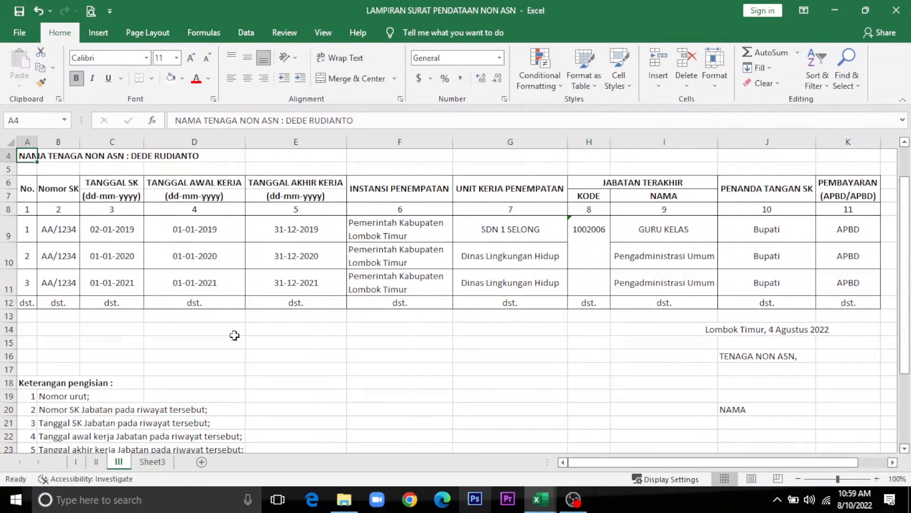